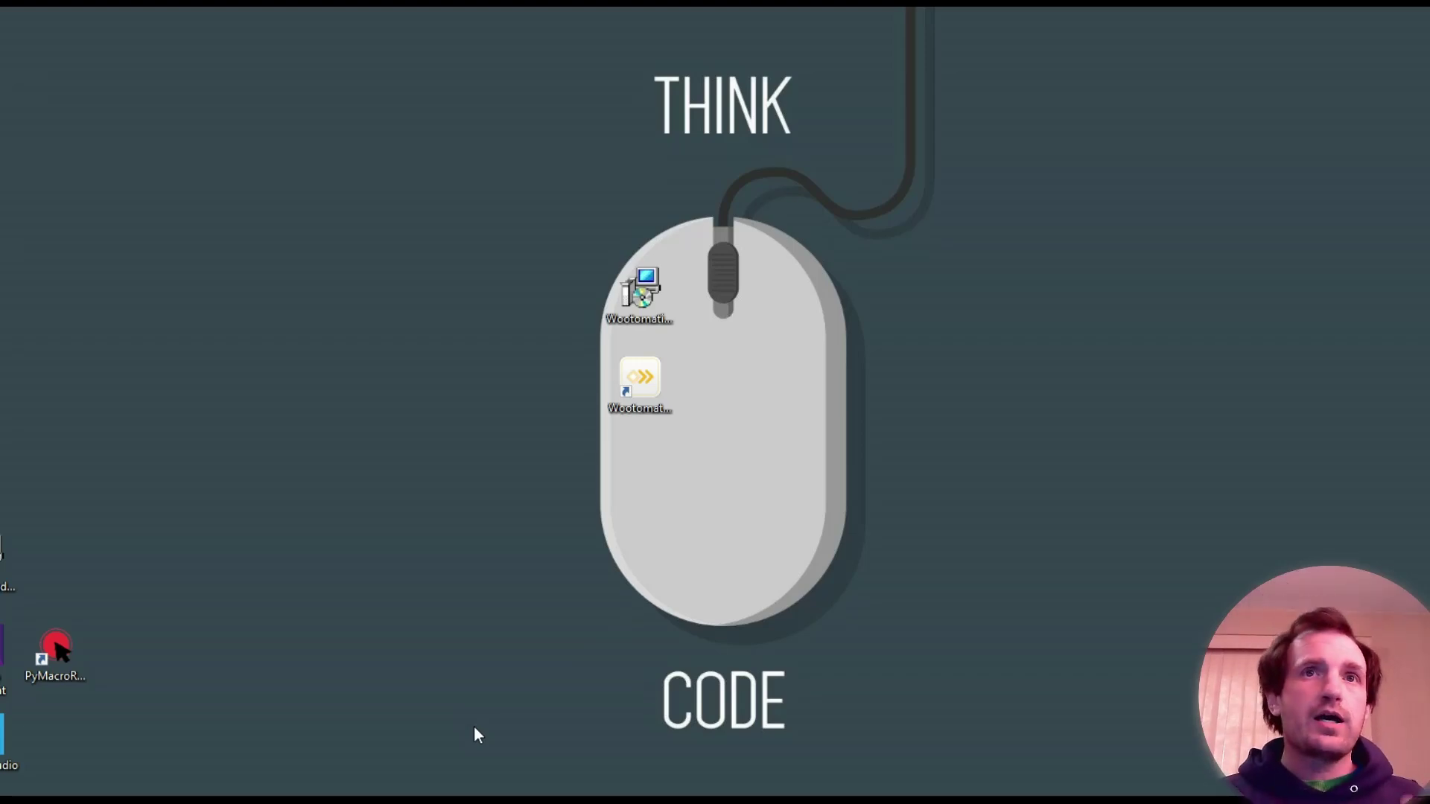
- Drag the two Wootomation desktop icons leftward, then bring the Wooting UwU Chrome window forward
{"action": "left_click_drag", "start_coordinate": [528, 270], "coordinate": [715, 462]}
{"action": "left_click_drag", "start_coordinate": [645, 385], "coordinate": [513, 383]}
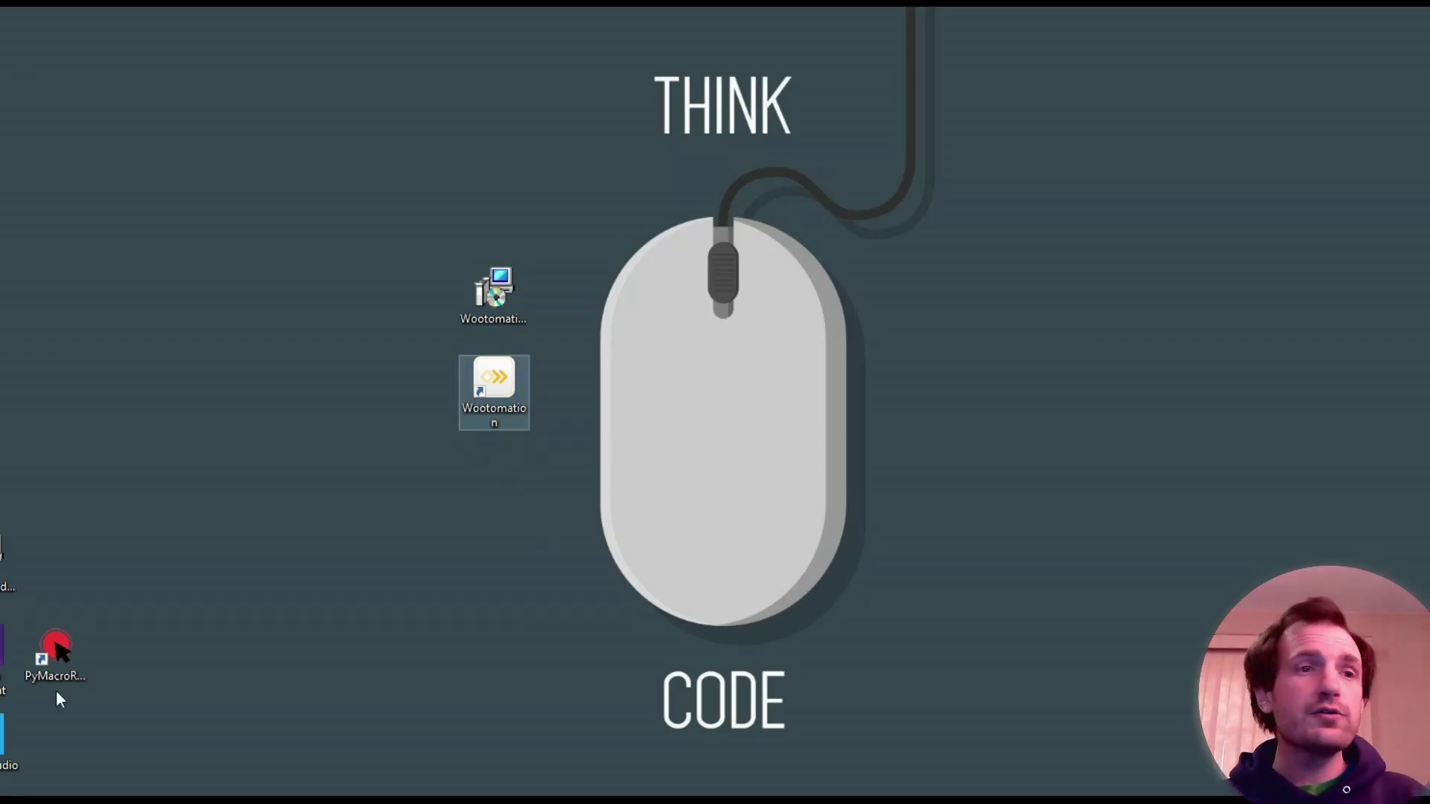
{"action": "mouse_move", "coordinate": [112, 801]}
{"action": "left_click", "coordinate": [112, 775]}
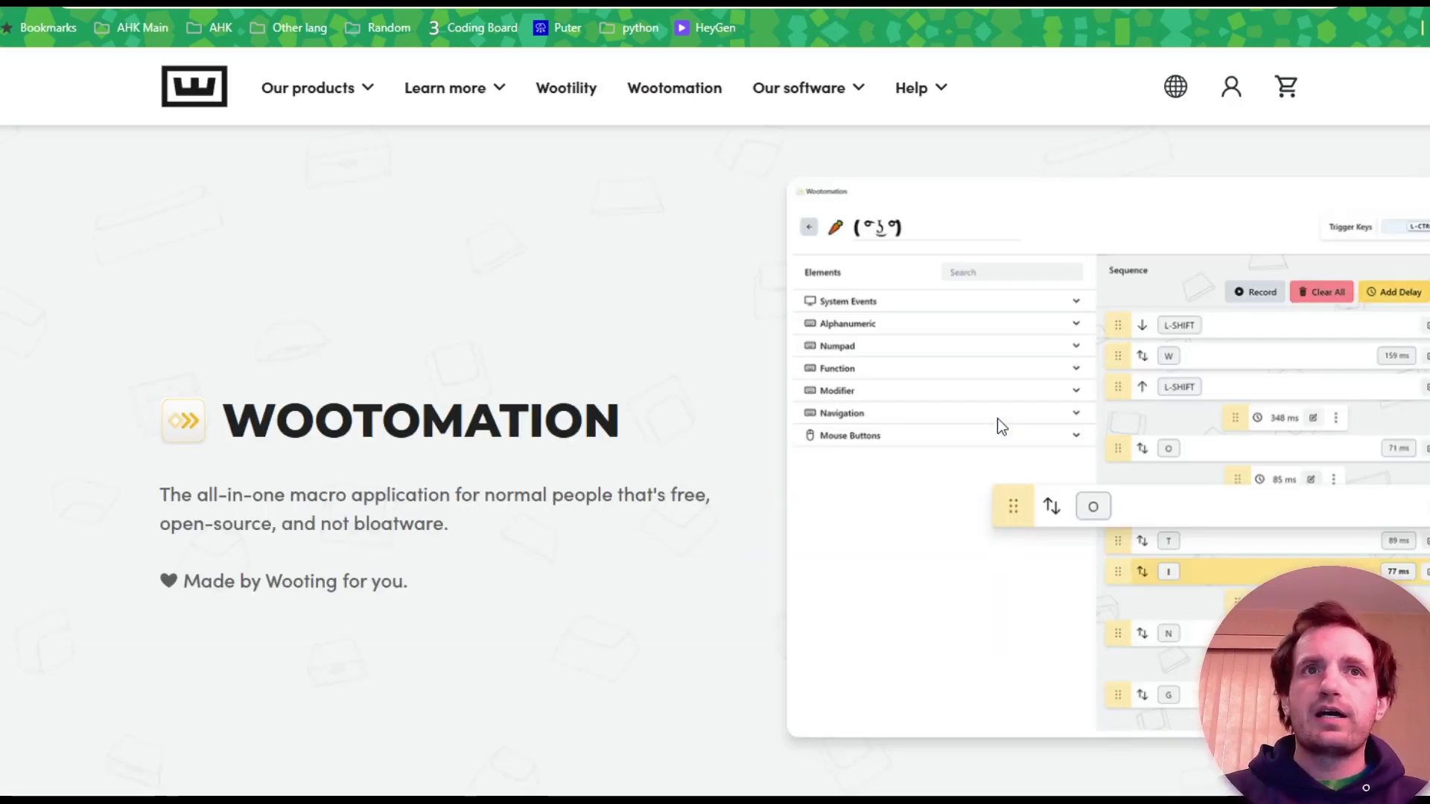
- Scroll down the Wootomation page to the Windows and Linux download buttons, then back up
{"action": "scroll", "coordinate": [728, 485], "scroll_direction": "down", "scroll_amount": 8}
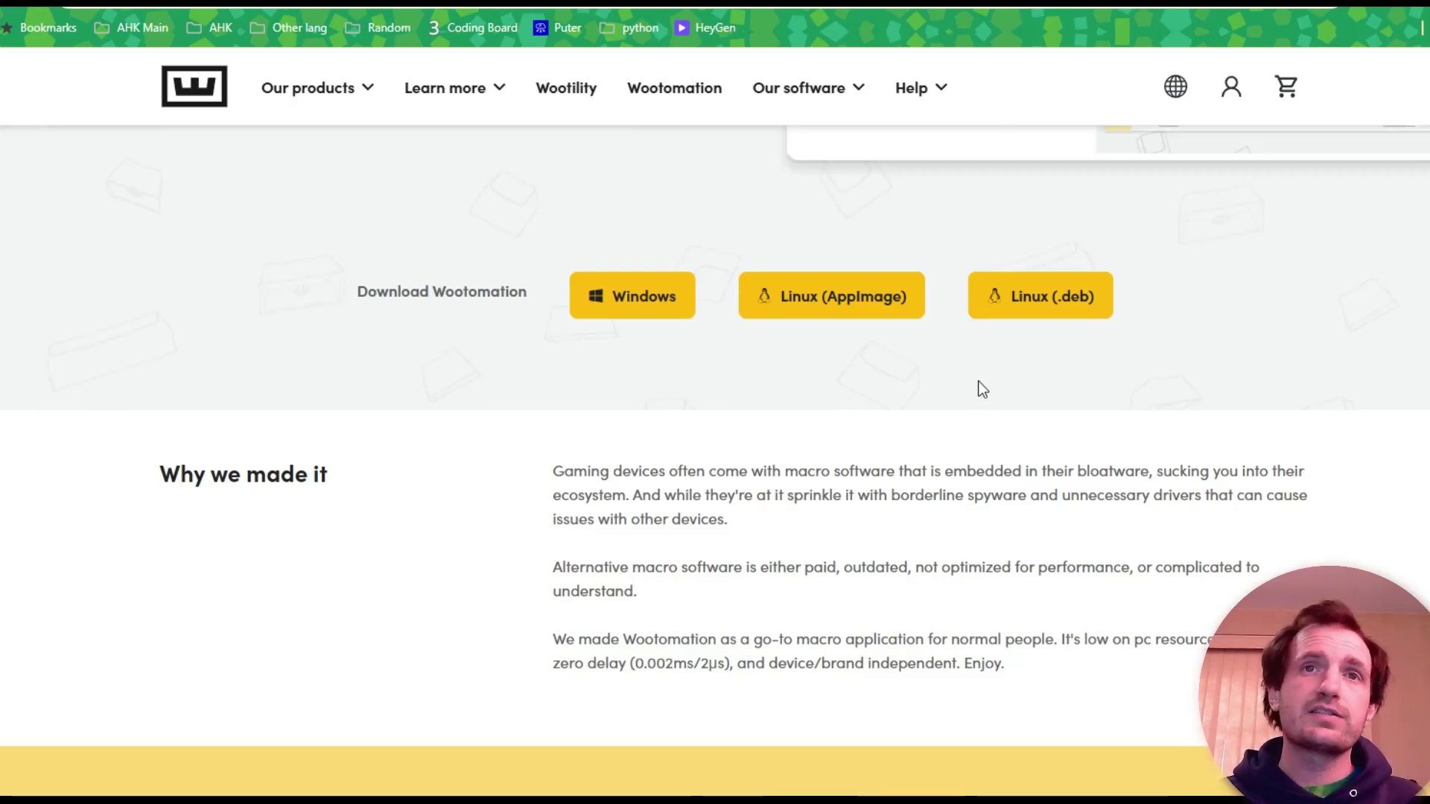
{"action": "scroll", "coordinate": [980, 388], "scroll_direction": "down", "scroll_amount": 6}
{"action": "scroll", "coordinate": [909, 447], "scroll_direction": "up", "scroll_amount": 8}
{"action": "scroll", "coordinate": [1296, 279], "scroll_direction": "up", "scroll_amount": 5}
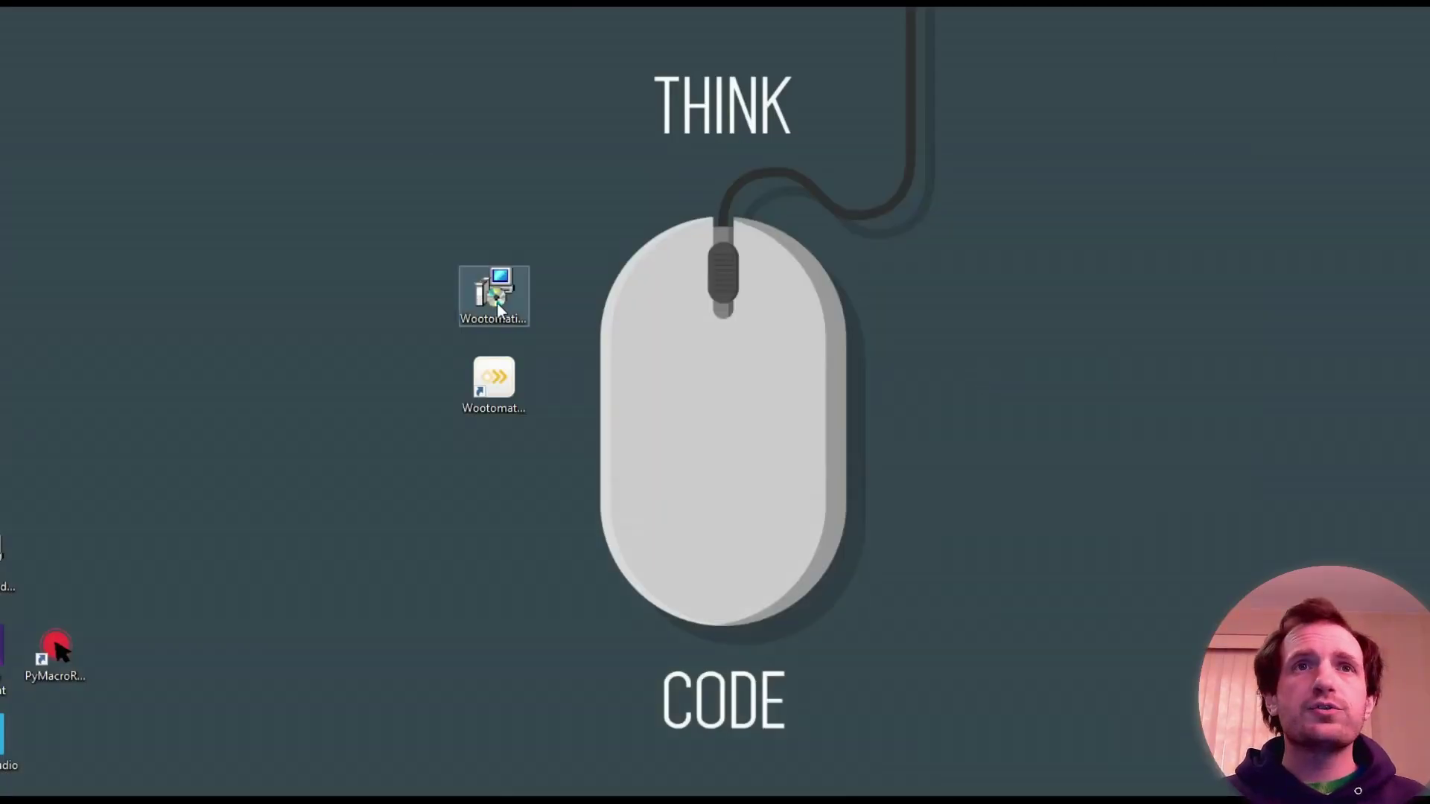
- Launch Wootomation from its desktop shortcut and reposition its window to show the empty Collection 1
{"action": "left_click_drag", "start_coordinate": [496, 244], "coordinate": [498, 305]}
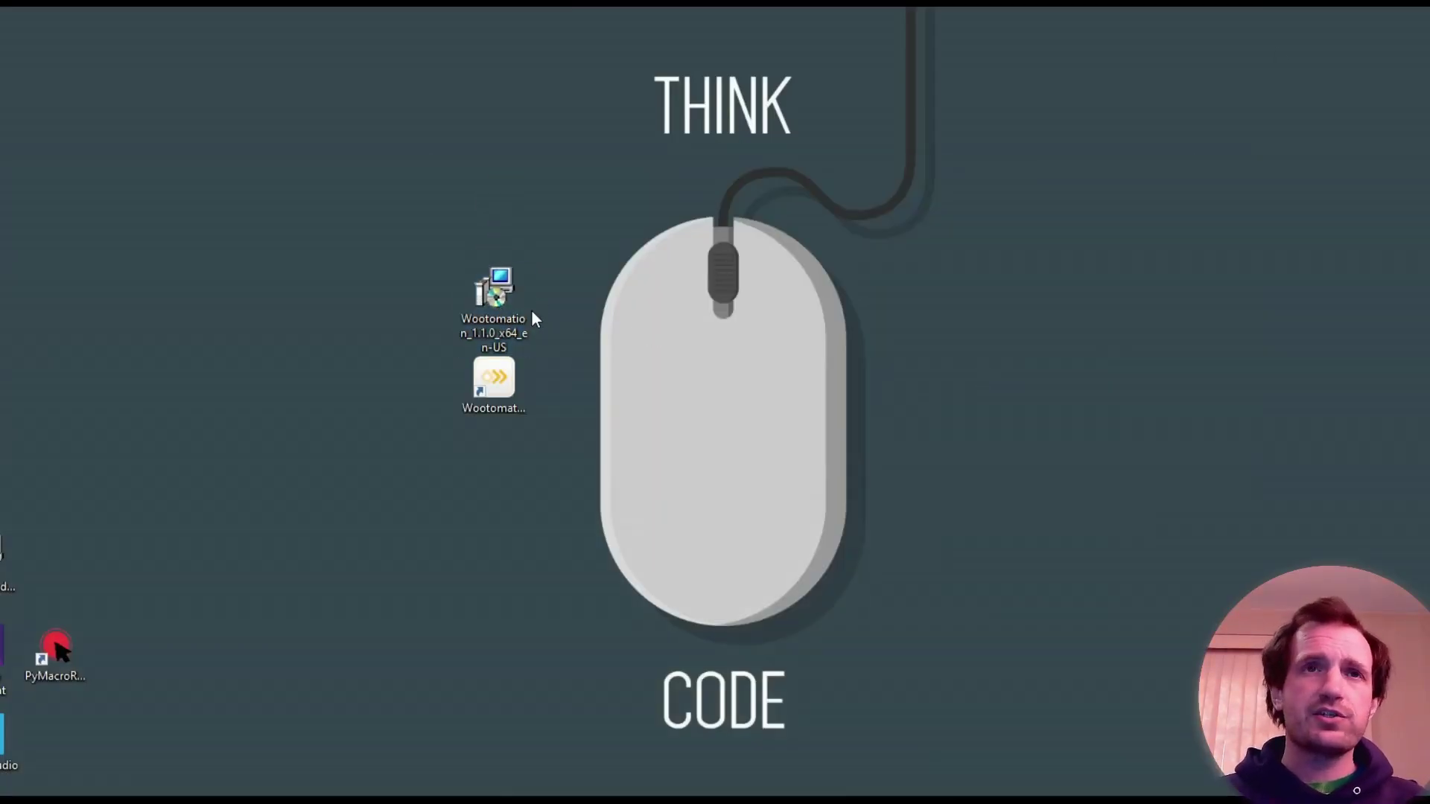
{"action": "left_click", "coordinate": [502, 390]}
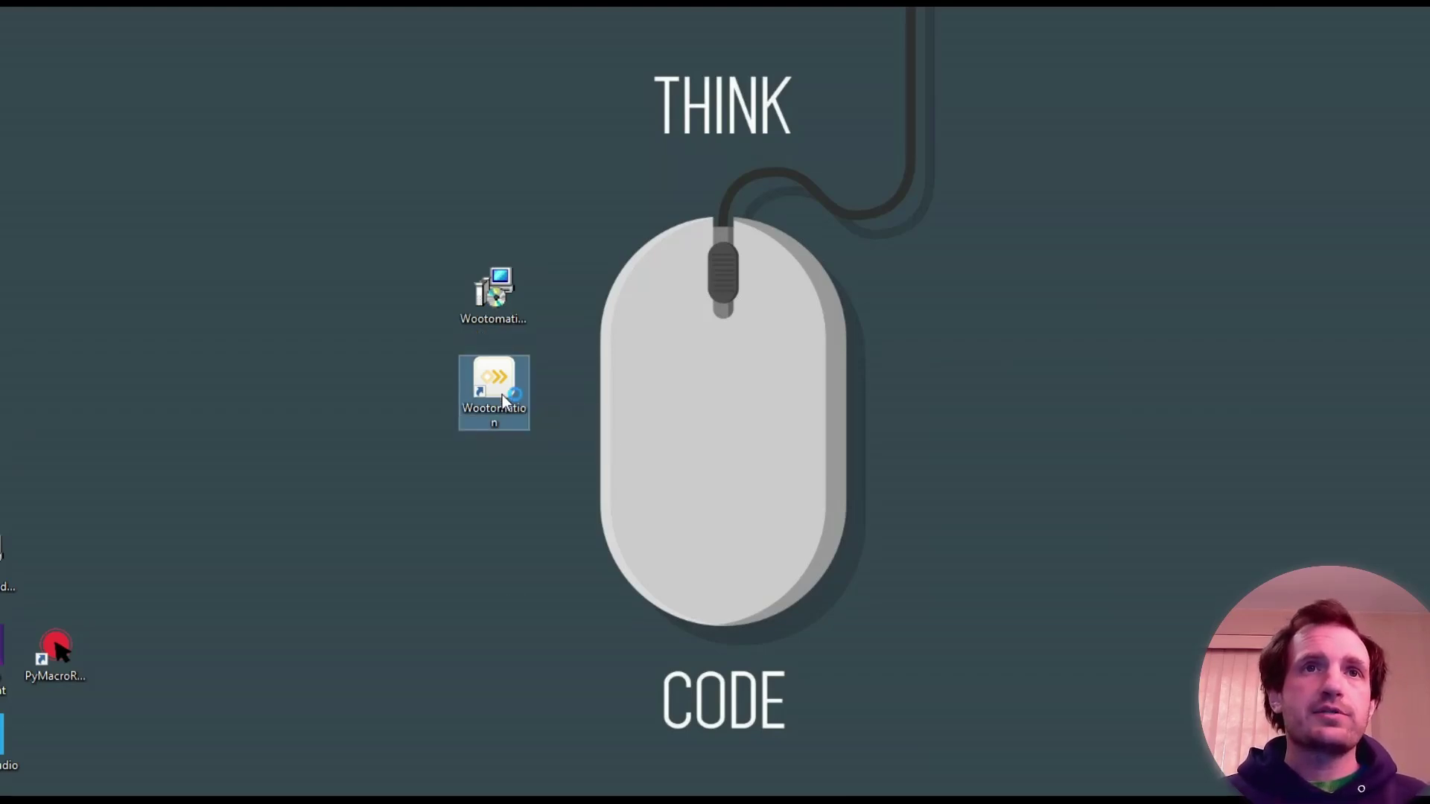
{"action": "double_click", "coordinate": [502, 394]}
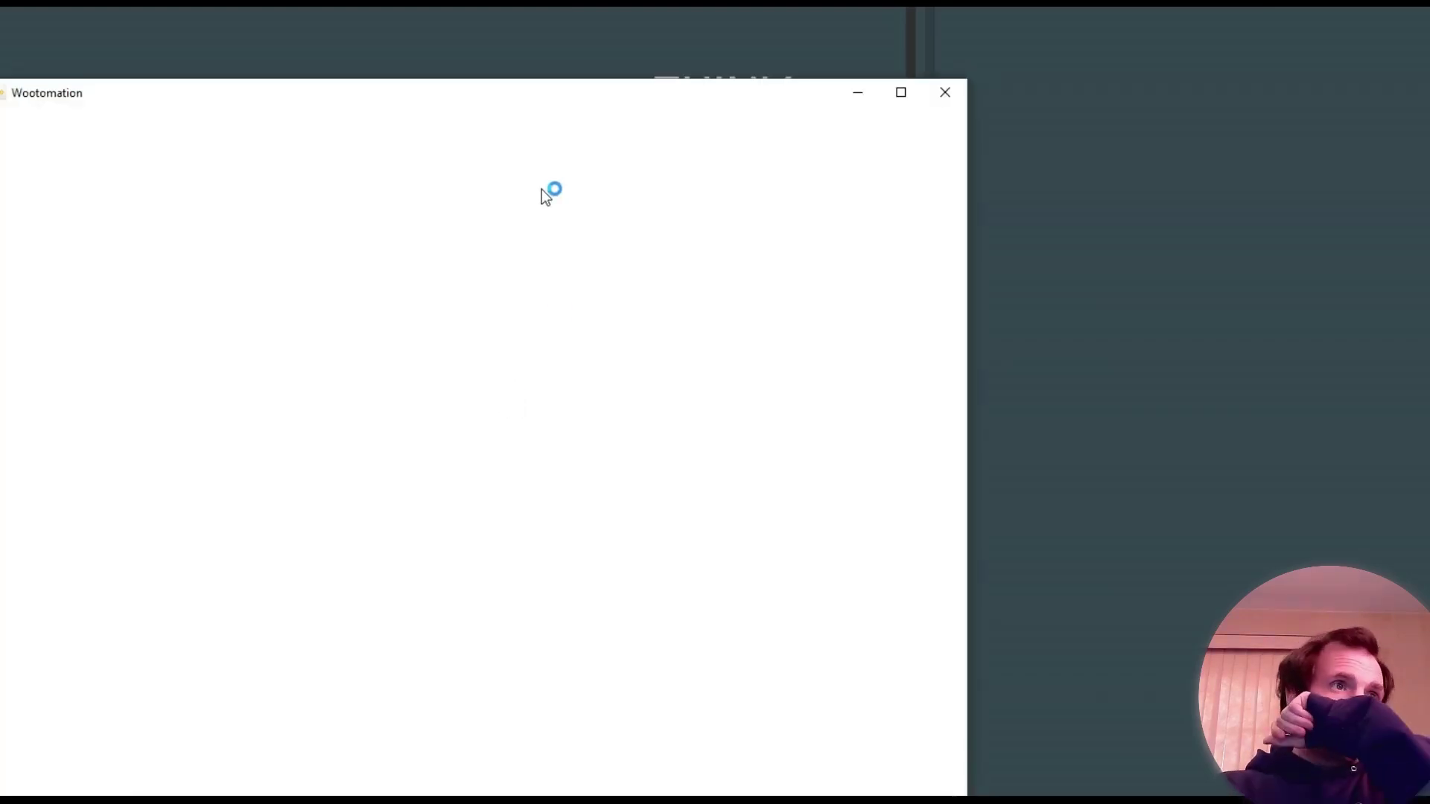
{"action": "left_click_drag", "start_coordinate": [520, 90], "coordinate": [722, 27]}
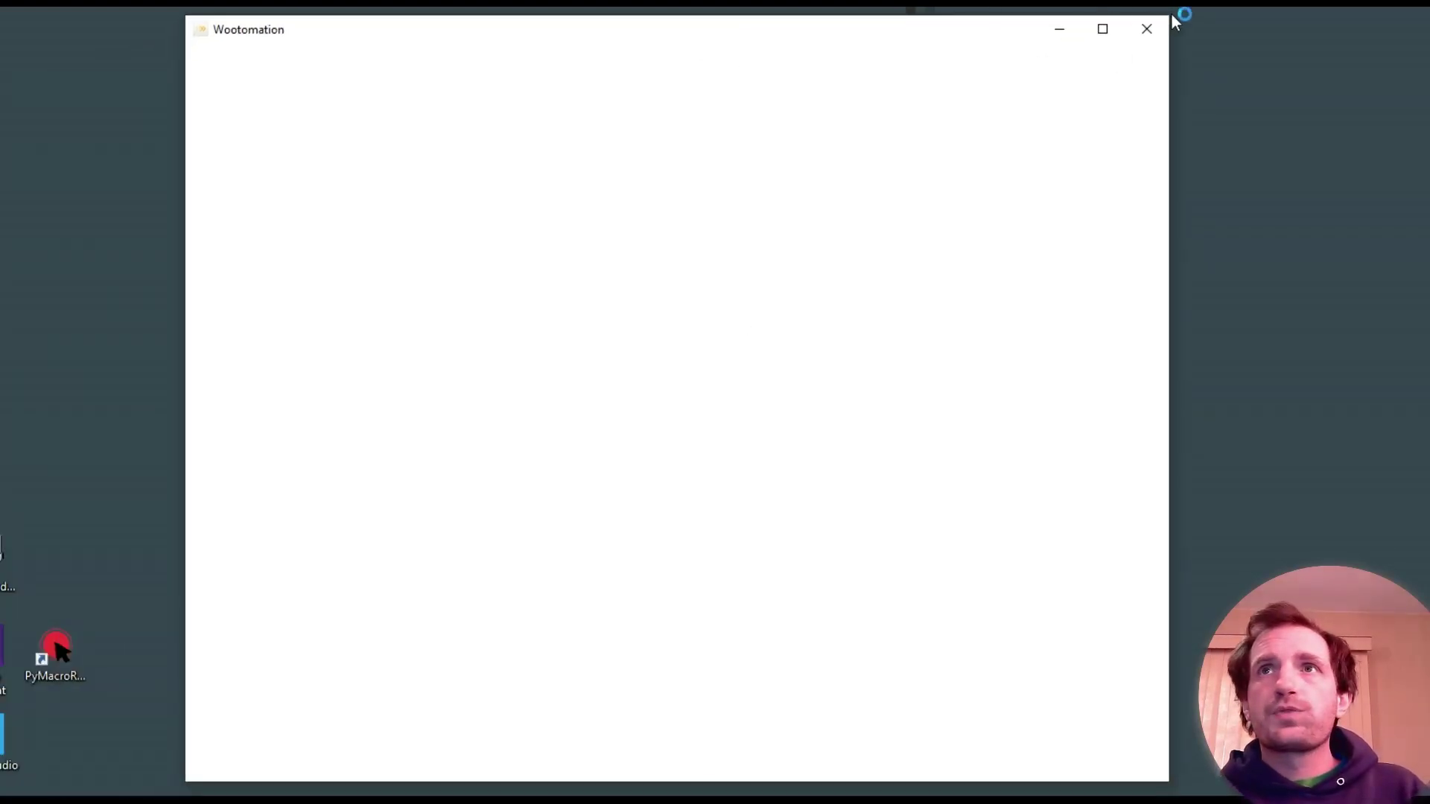
{"action": "left_click_drag", "start_coordinate": [1173, 22], "coordinate": [1170, 42]}
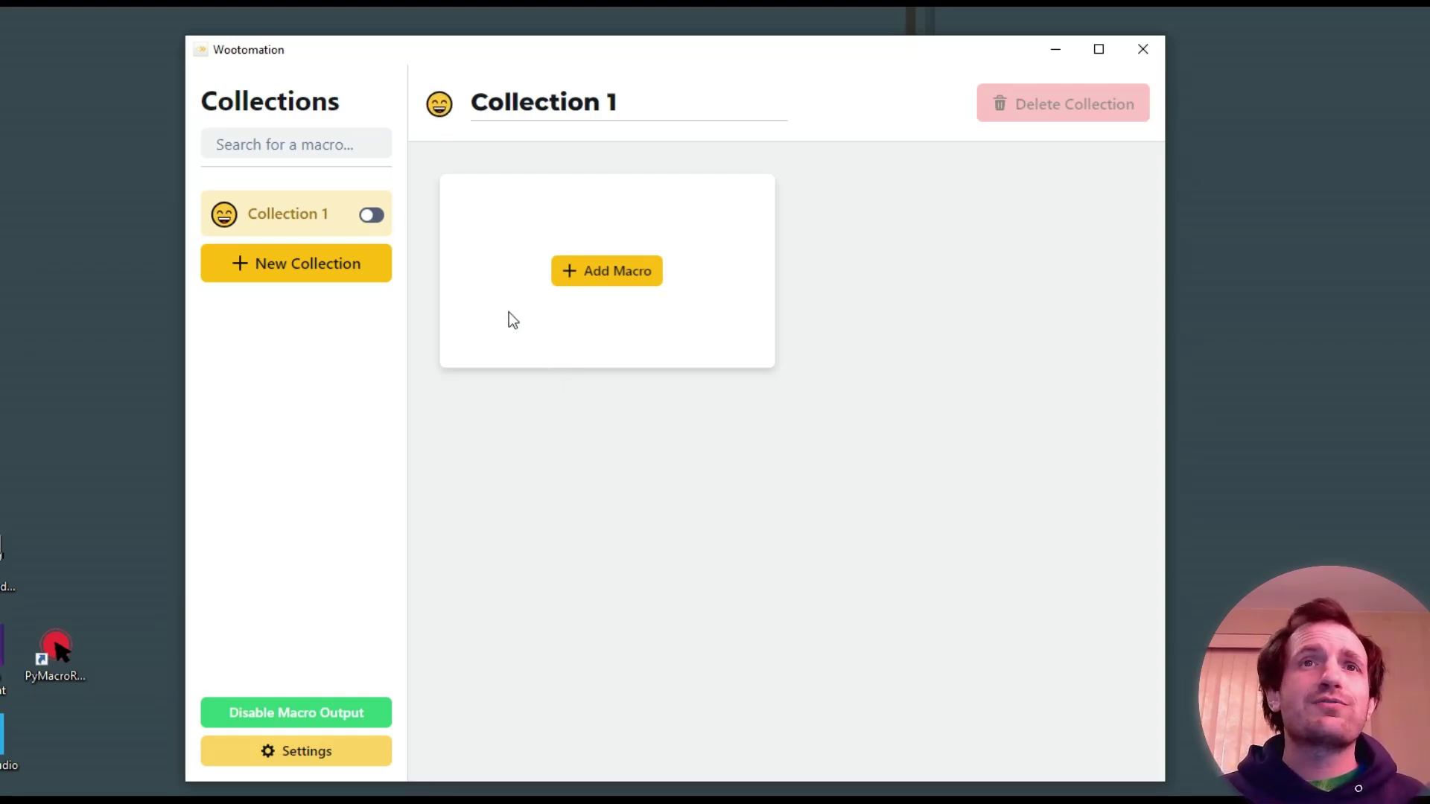
- Set the first collection's icon to the tongue-out emoji
{"action": "left_click", "coordinate": [439, 112]}
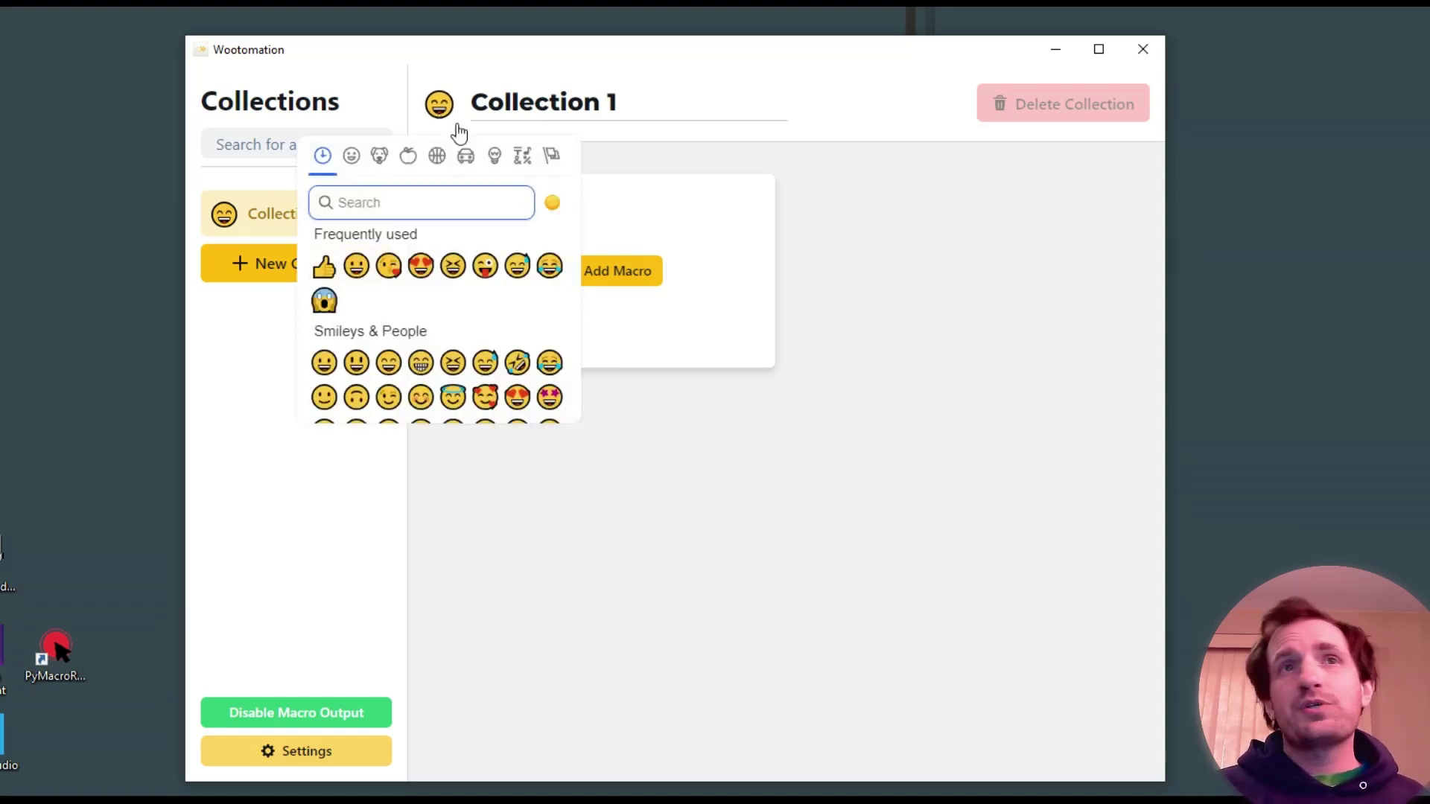
{"action": "left_click", "coordinate": [484, 267]}
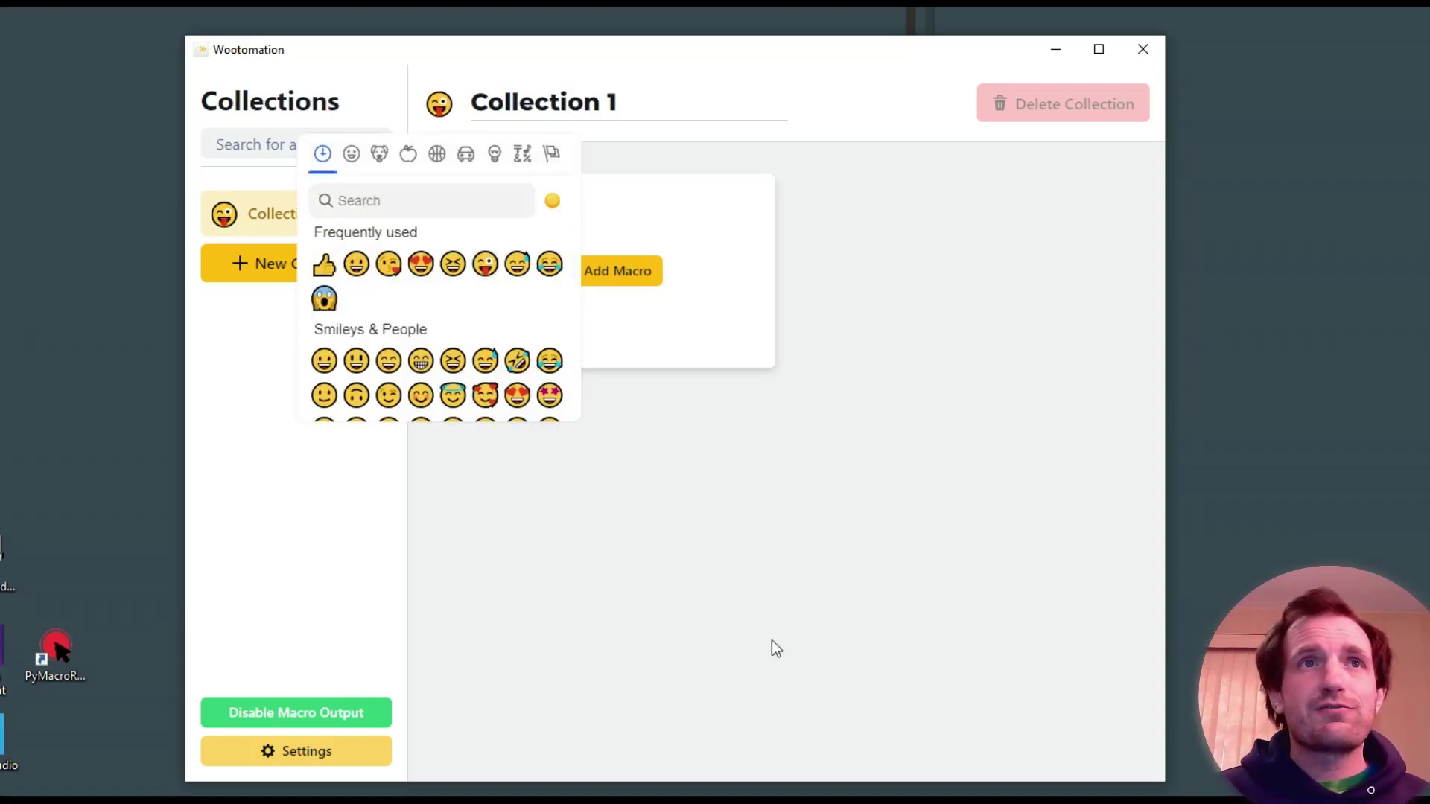
{"action": "left_click", "coordinate": [720, 574]}
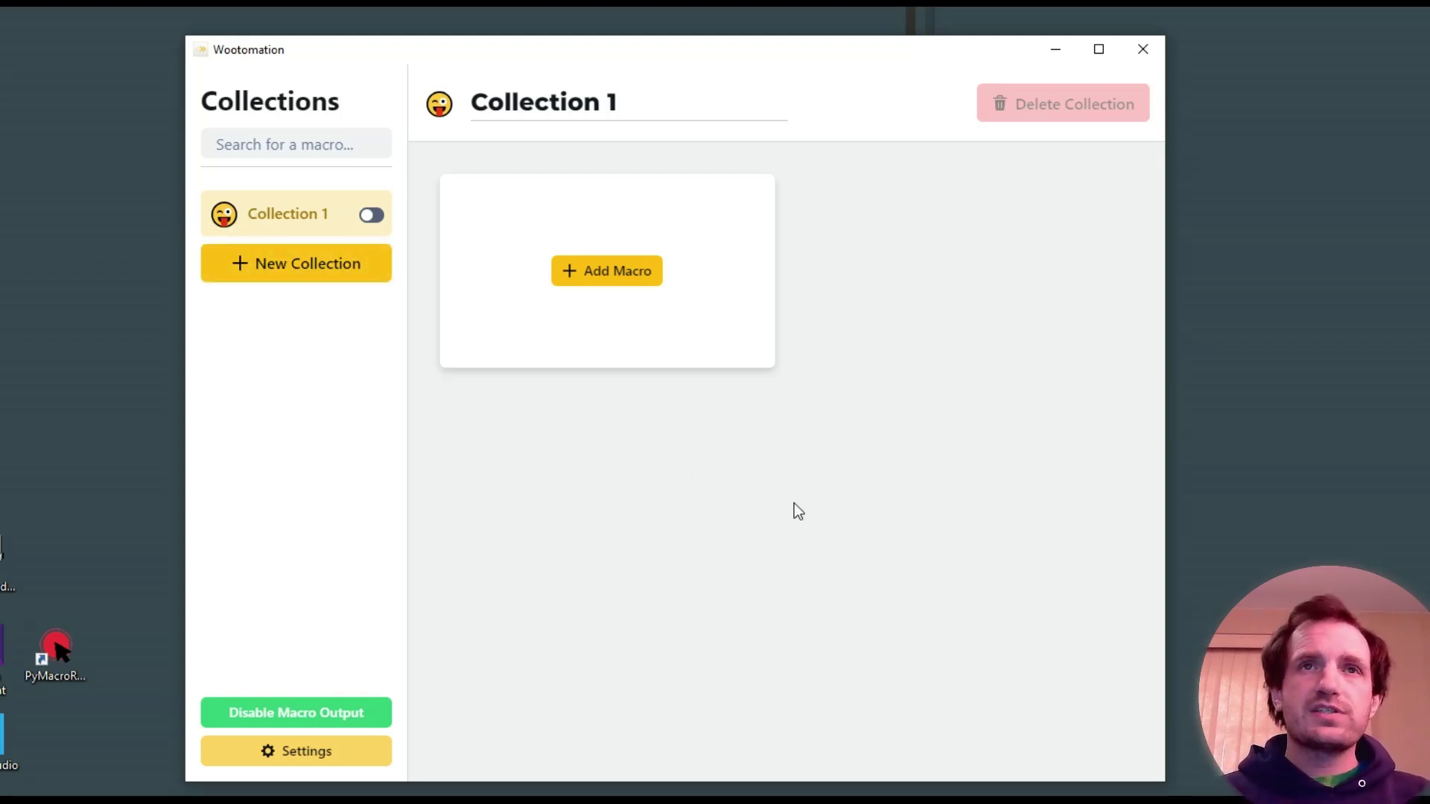
- Rename the collection to 'work' and switch it on
{"action": "double_click", "coordinate": [544, 110]}
{"action": "left_click_drag", "start_coordinate": [659, 105], "coordinate": [438, 112]}
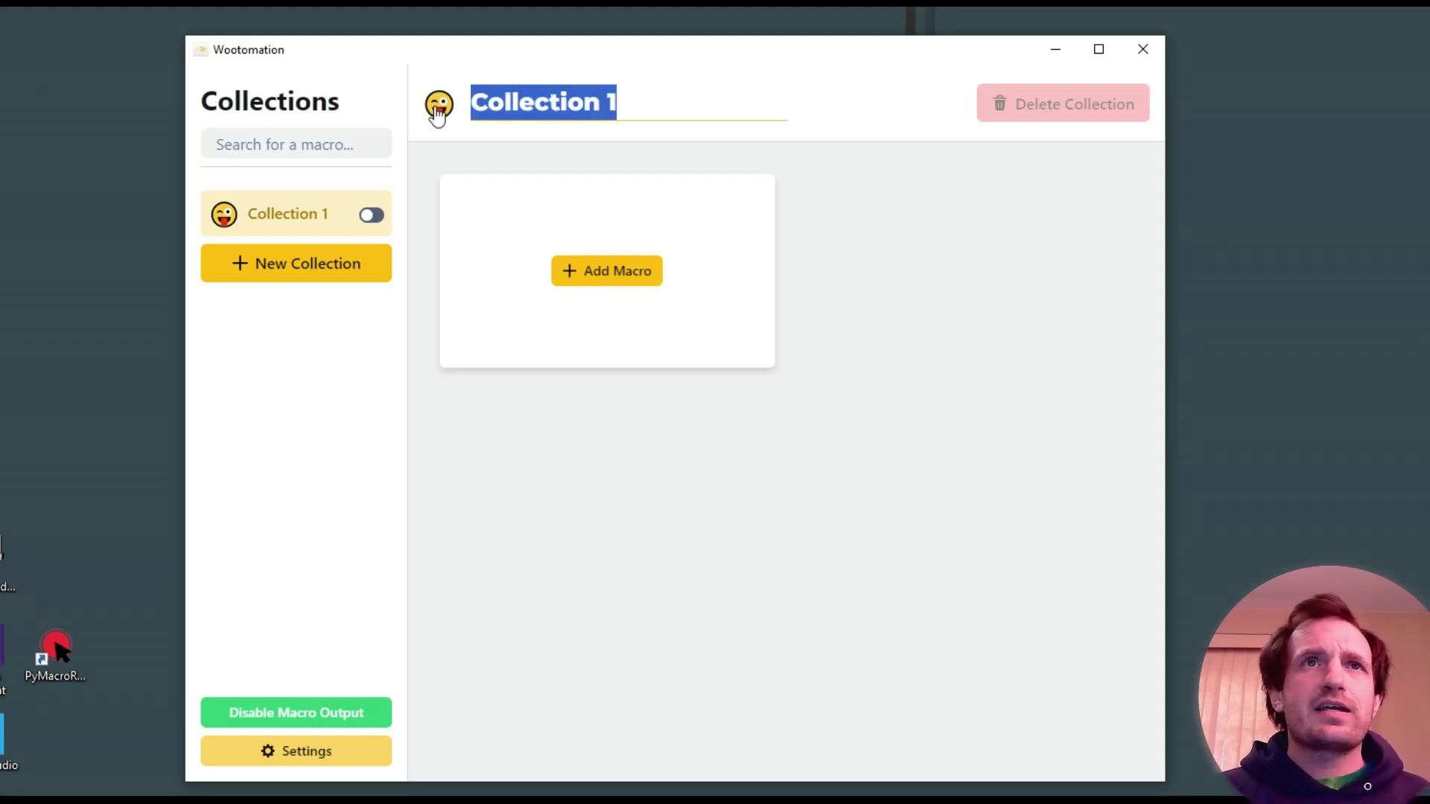
{"action": "type", "text": "test"}
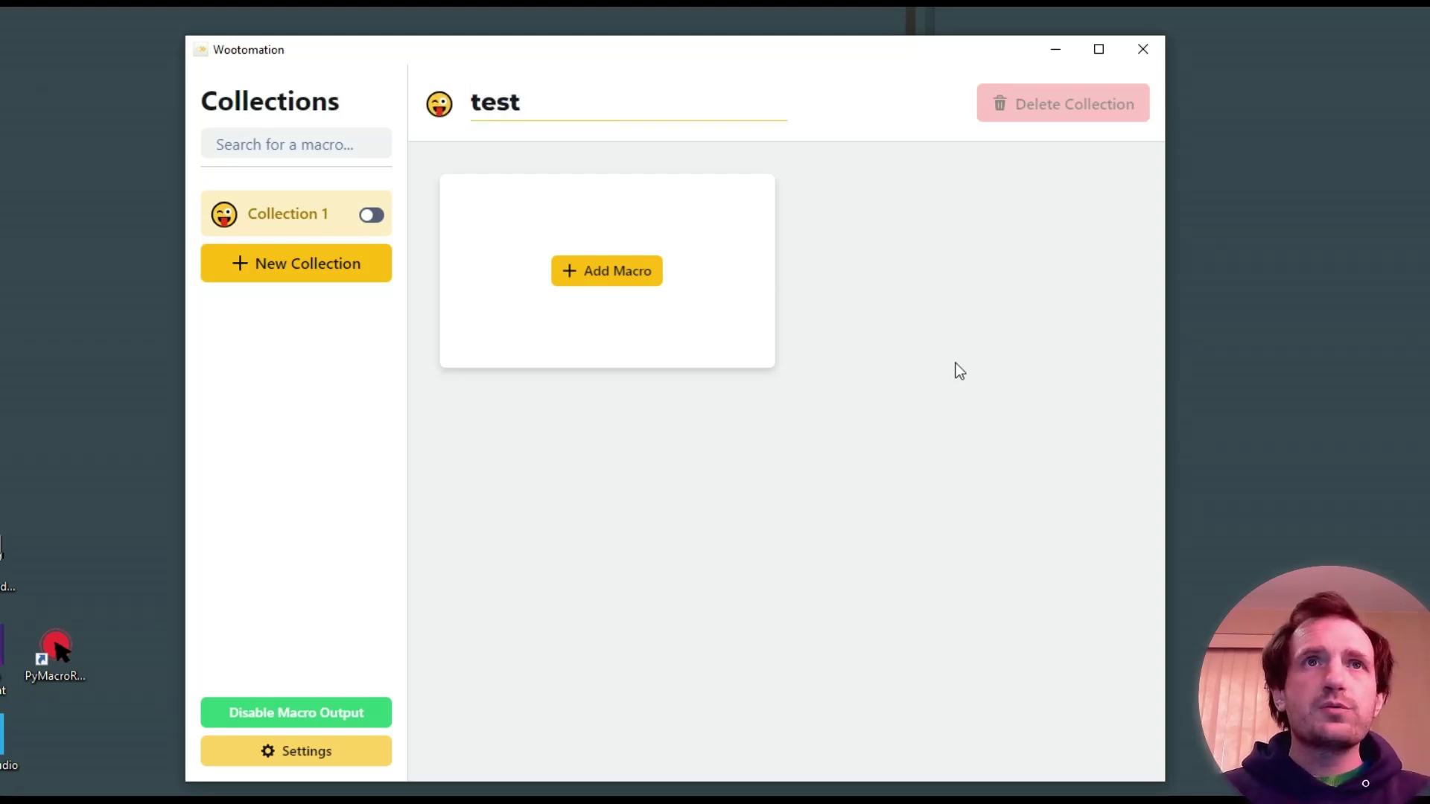
{"action": "left_click_drag", "start_coordinate": [531, 108], "coordinate": [412, 93]}
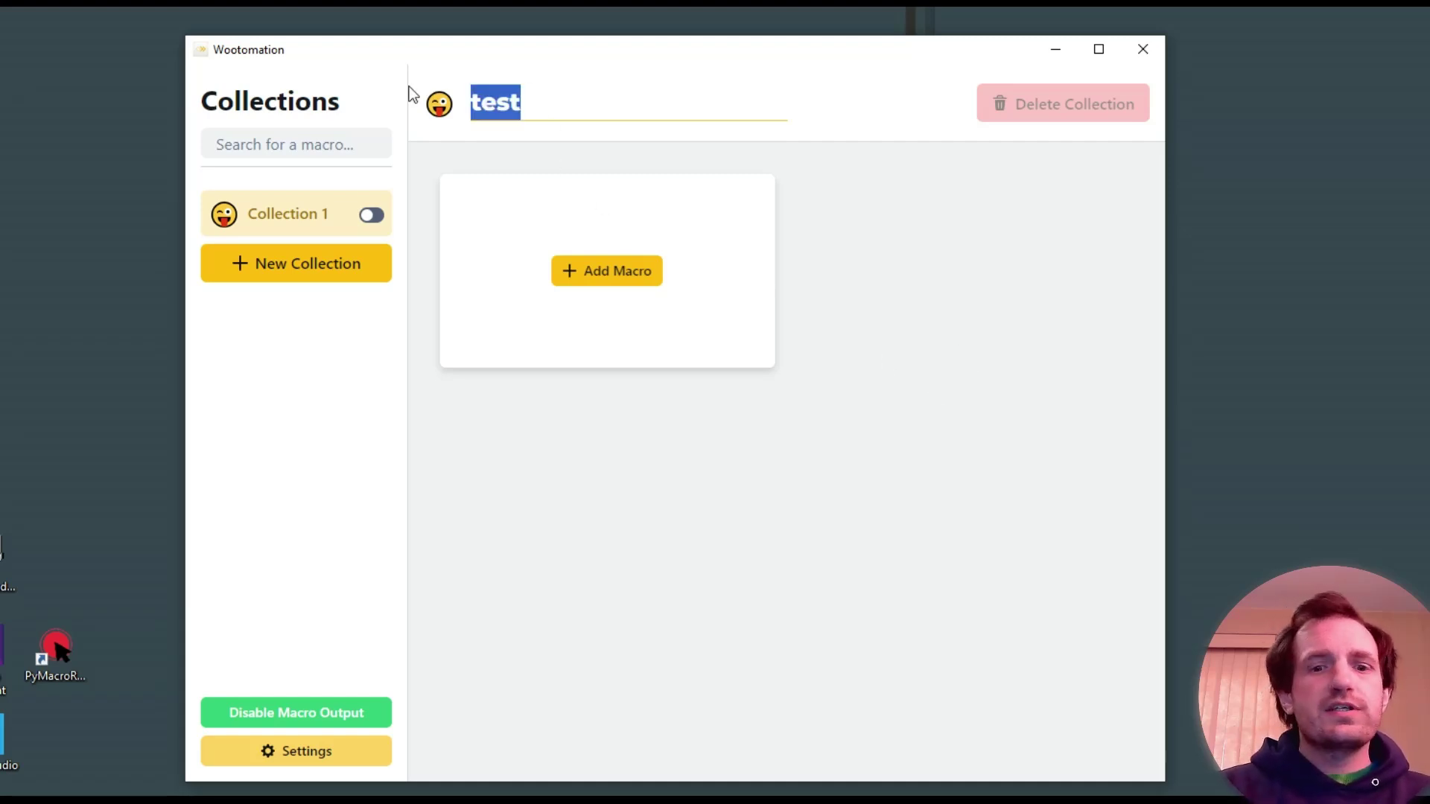
{"action": "type", "text": "work"}
{"action": "left_click", "coordinate": [915, 342]}
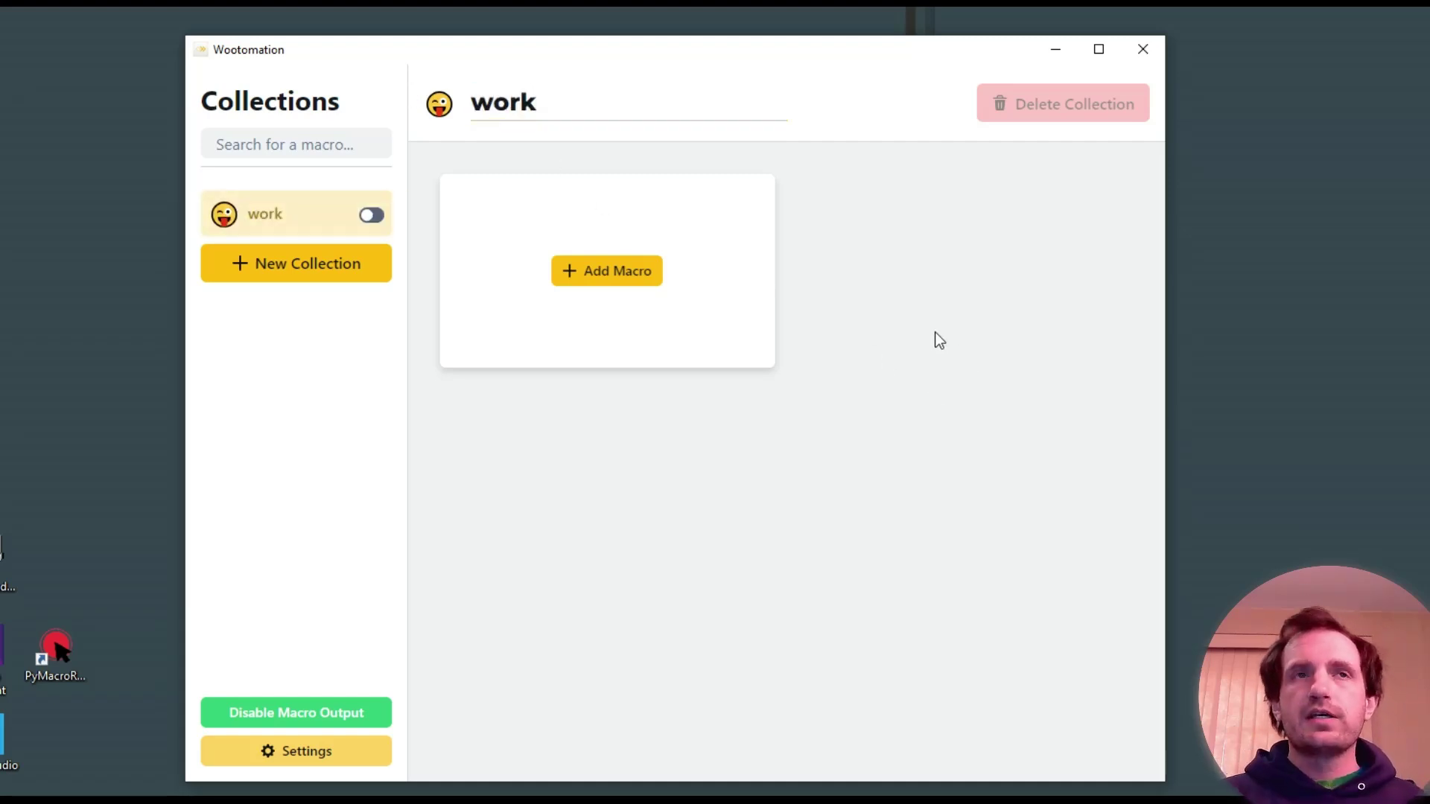
{"action": "left_click", "coordinate": [372, 216]}
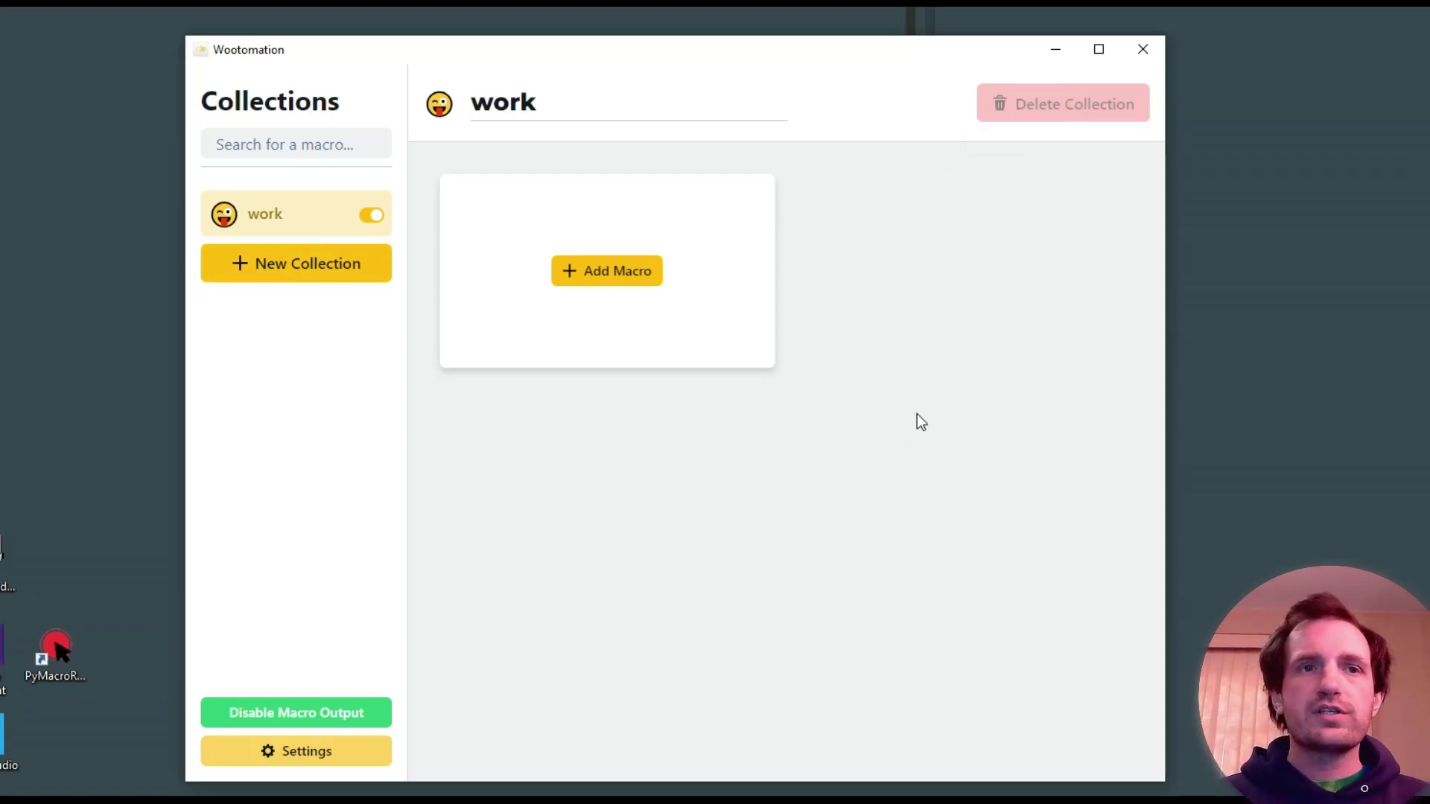
- Create a second collection and give it the robot-face emoji icon
{"action": "left_click", "coordinate": [296, 265]}
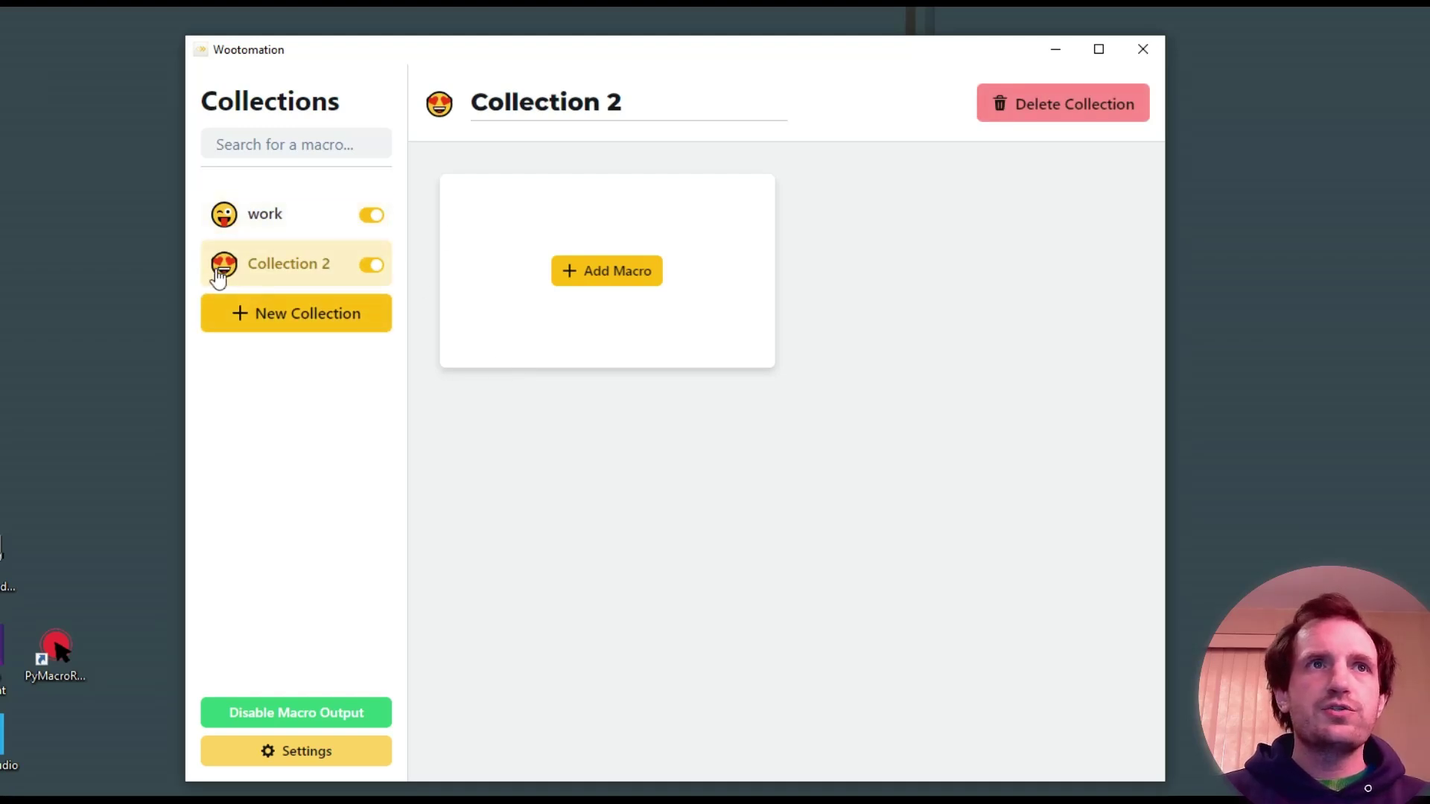
{"action": "left_click", "coordinate": [440, 103]}
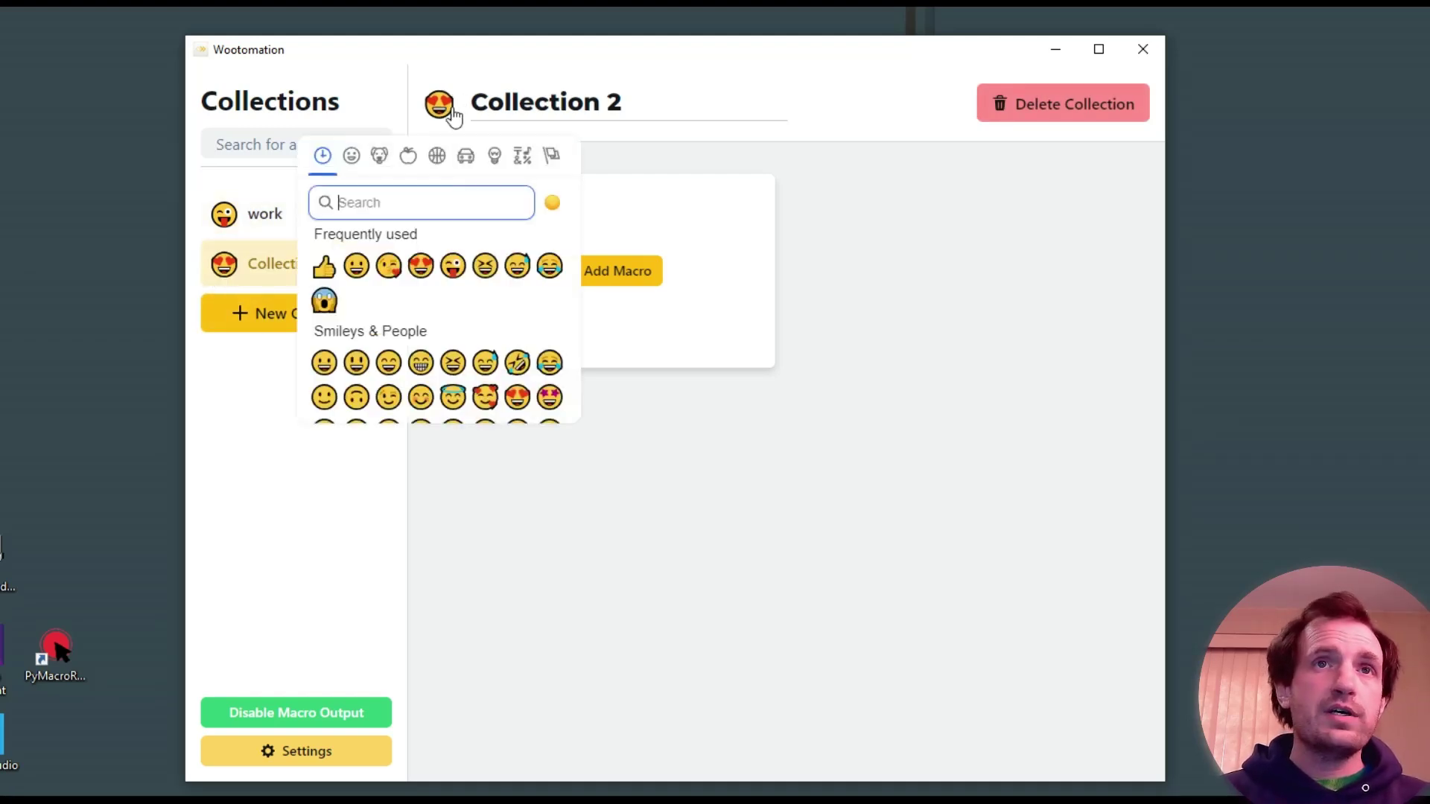
{"action": "scroll", "coordinate": [519, 393], "scroll_direction": "down", "scroll_amount": 15}
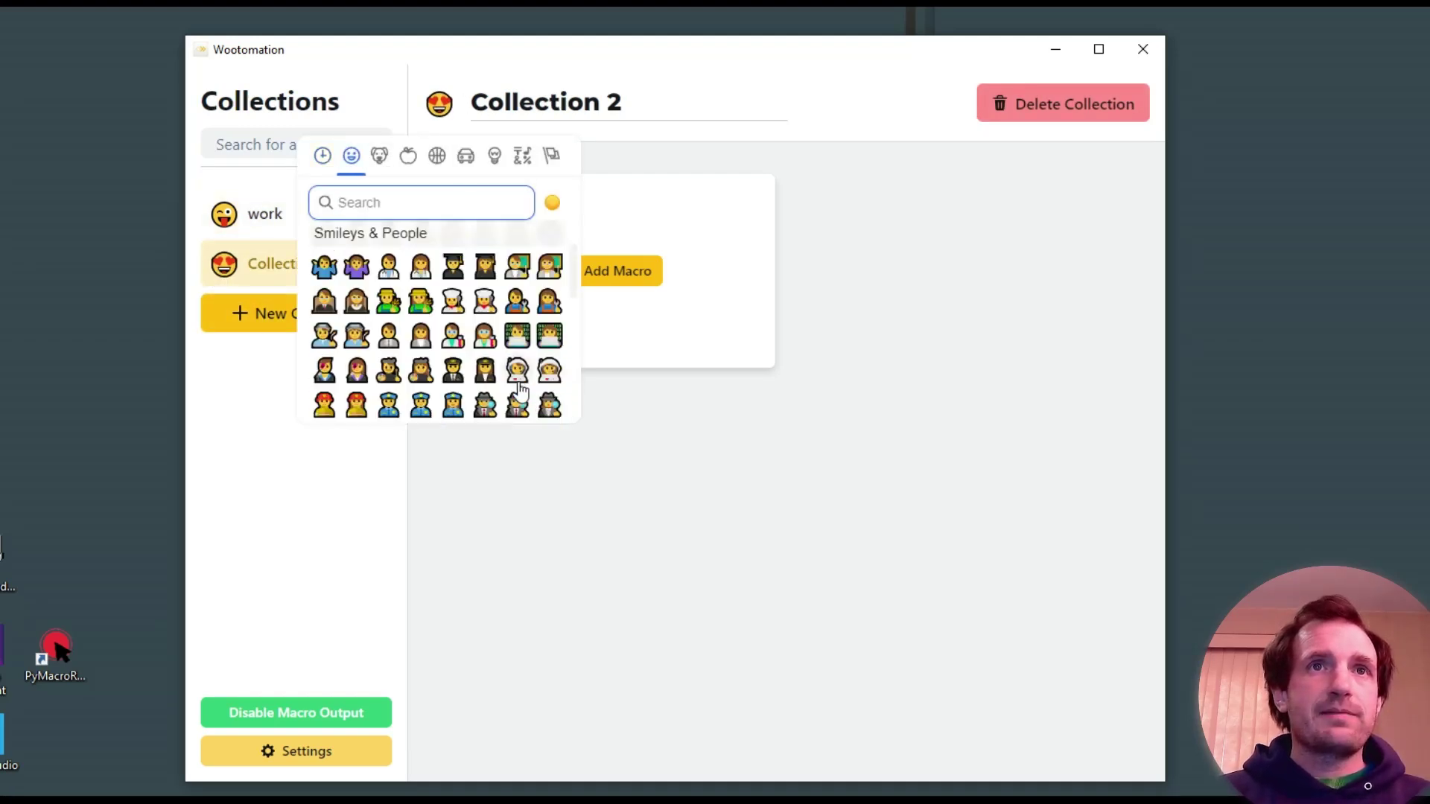
{"action": "scroll", "coordinate": [519, 378], "scroll_direction": "up", "scroll_amount": 8}
{"action": "scroll", "coordinate": [518, 394], "scroll_direction": "down", "scroll_amount": 5}
{"action": "left_click", "coordinate": [485, 297]}
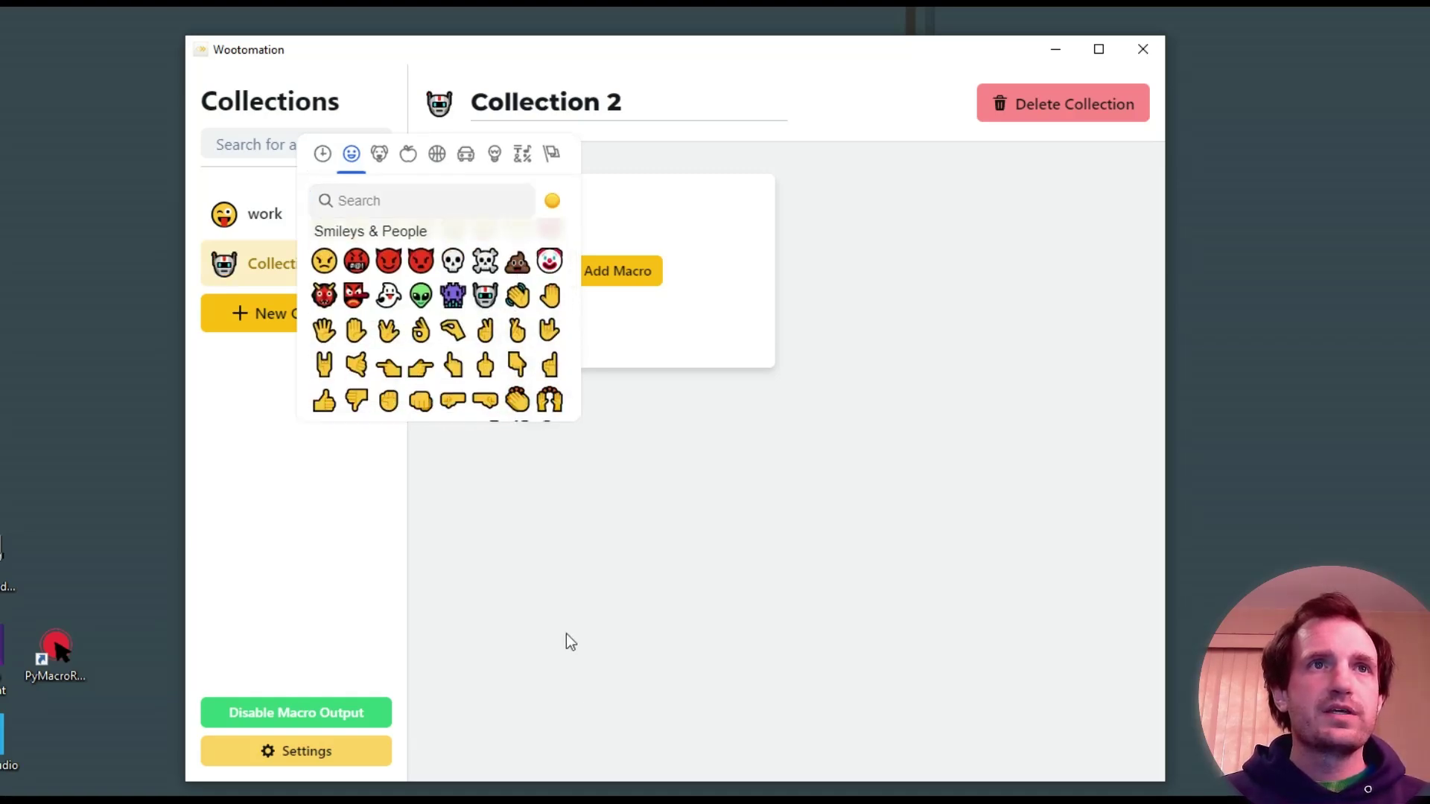
{"action": "left_click", "coordinate": [560, 456]}
- Rename Collection 2 to 'gaming', switch it off, and go back to the work collection
{"action": "double_click", "coordinate": [537, 103]}
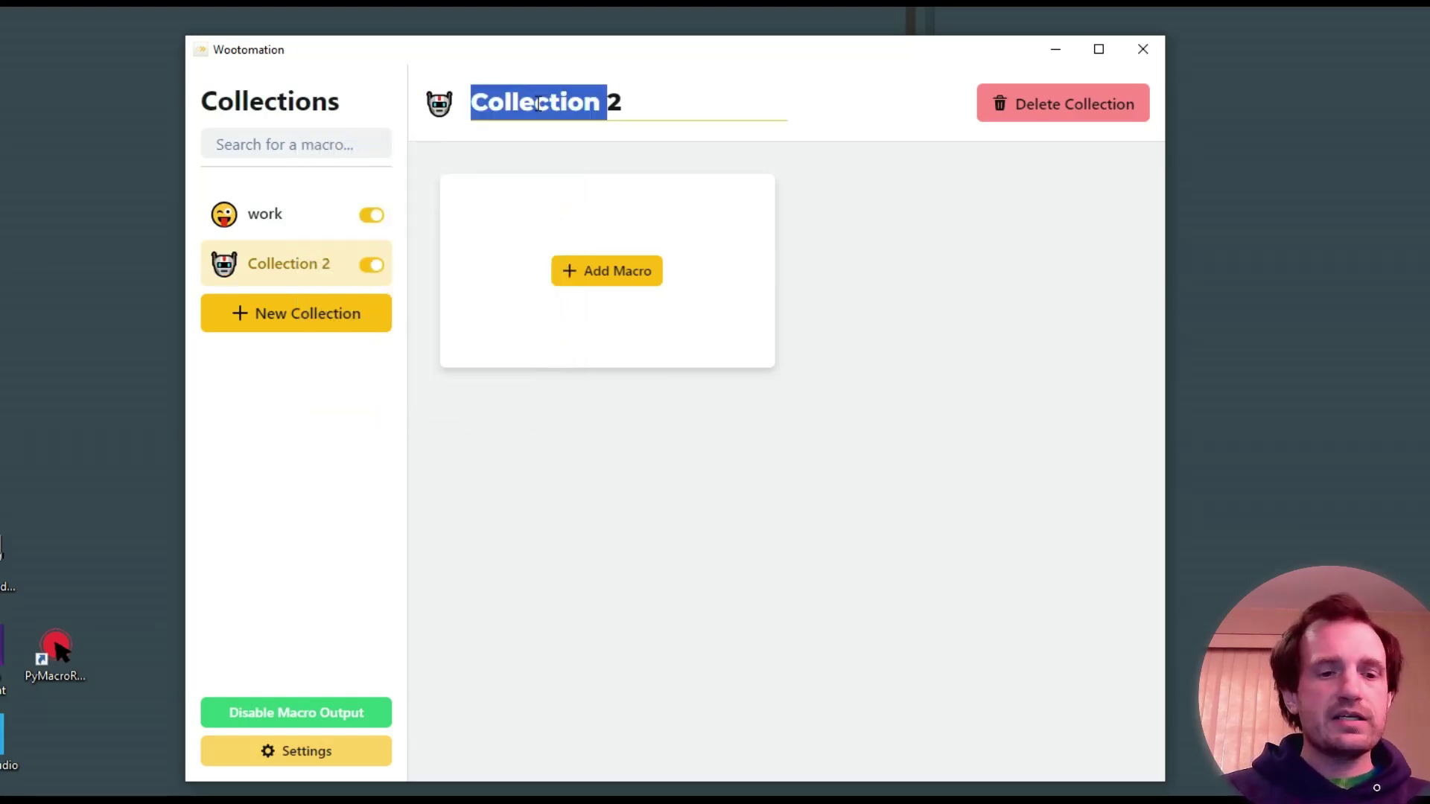
{"action": "type", "text": "gaming"}
{"action": "key", "text": "Delete"}
{"action": "key", "text": "Return"}
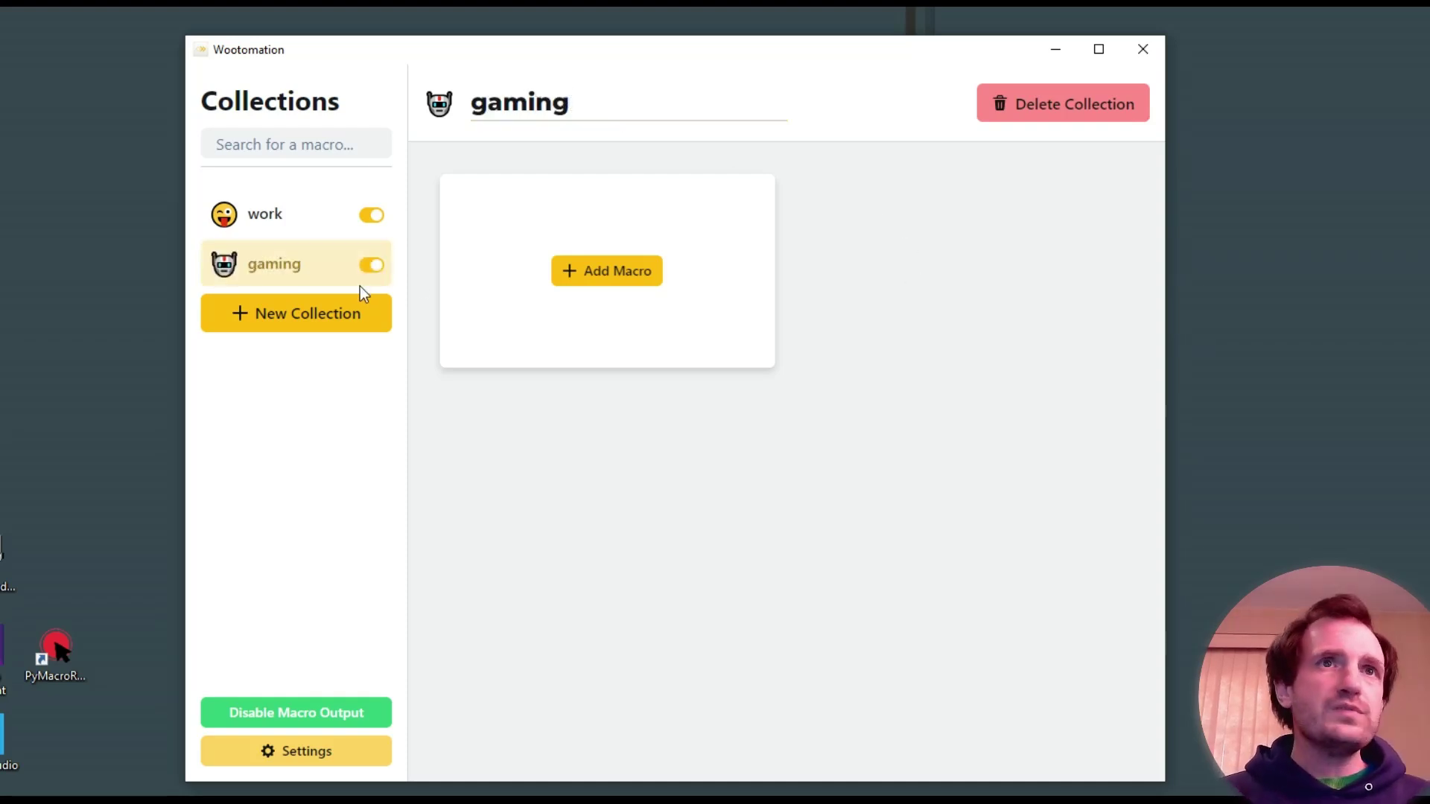
{"action": "left_click", "coordinate": [371, 265]}
{"action": "left_click", "coordinate": [288, 214]}
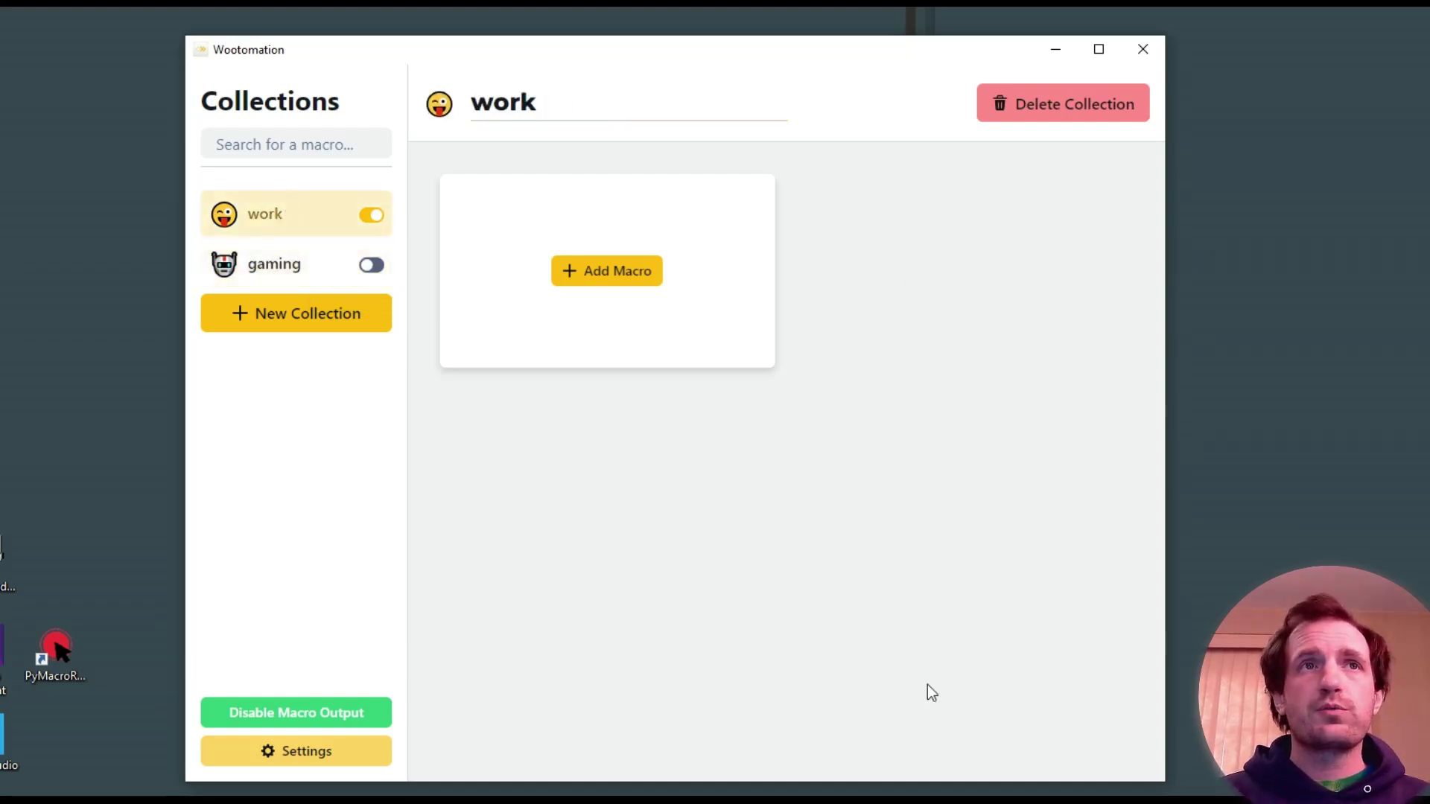
- Start a new macro in the work collection and save F1 as its trigger key
{"action": "left_click", "coordinate": [628, 276]}
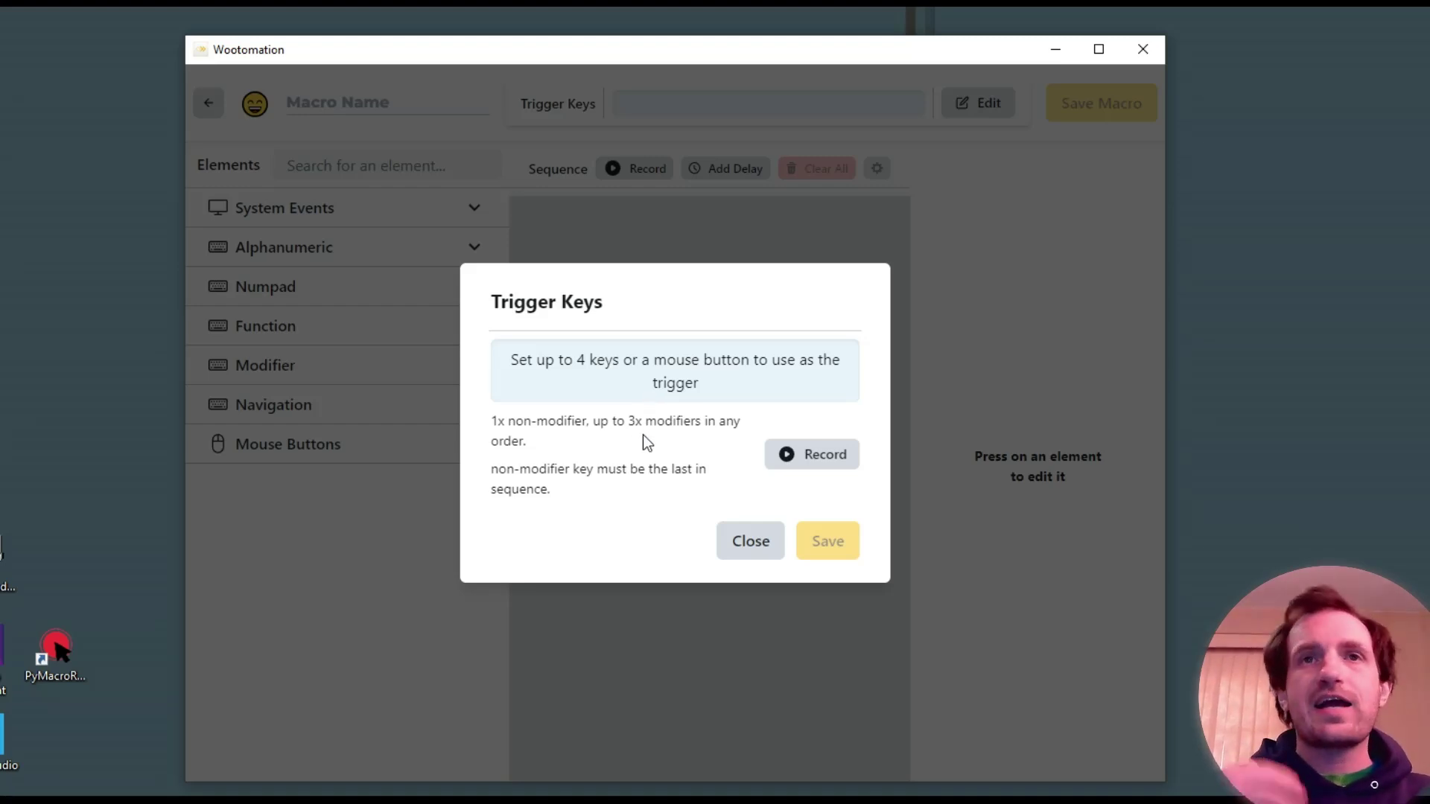
{"action": "left_click", "coordinate": [799, 468]}
{"action": "key", "text": "F1"}
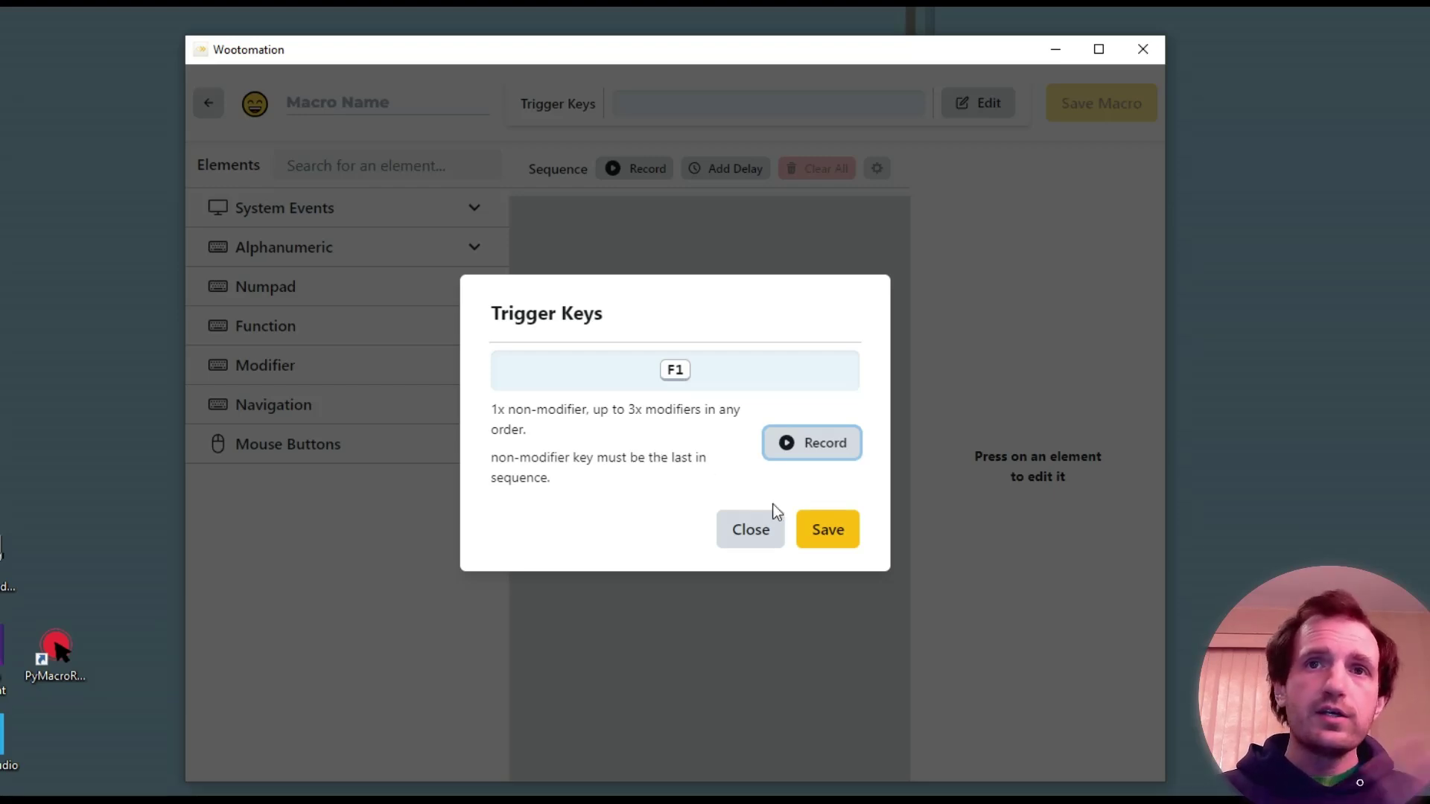
{"action": "left_click", "coordinate": [827, 531]}
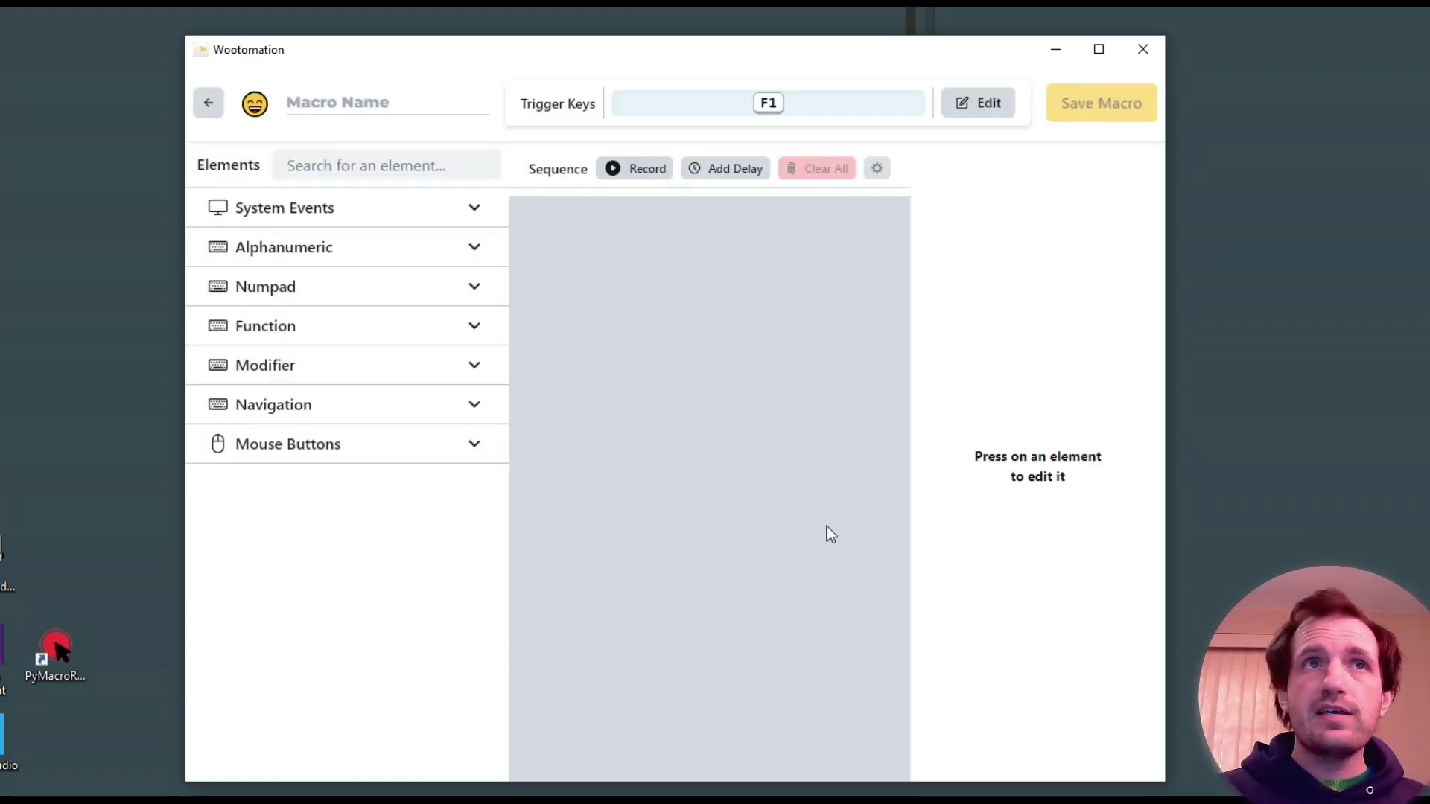
- Name the macro 'test for yt' and give it the poop emoji
{"action": "left_click", "coordinate": [371, 106]}
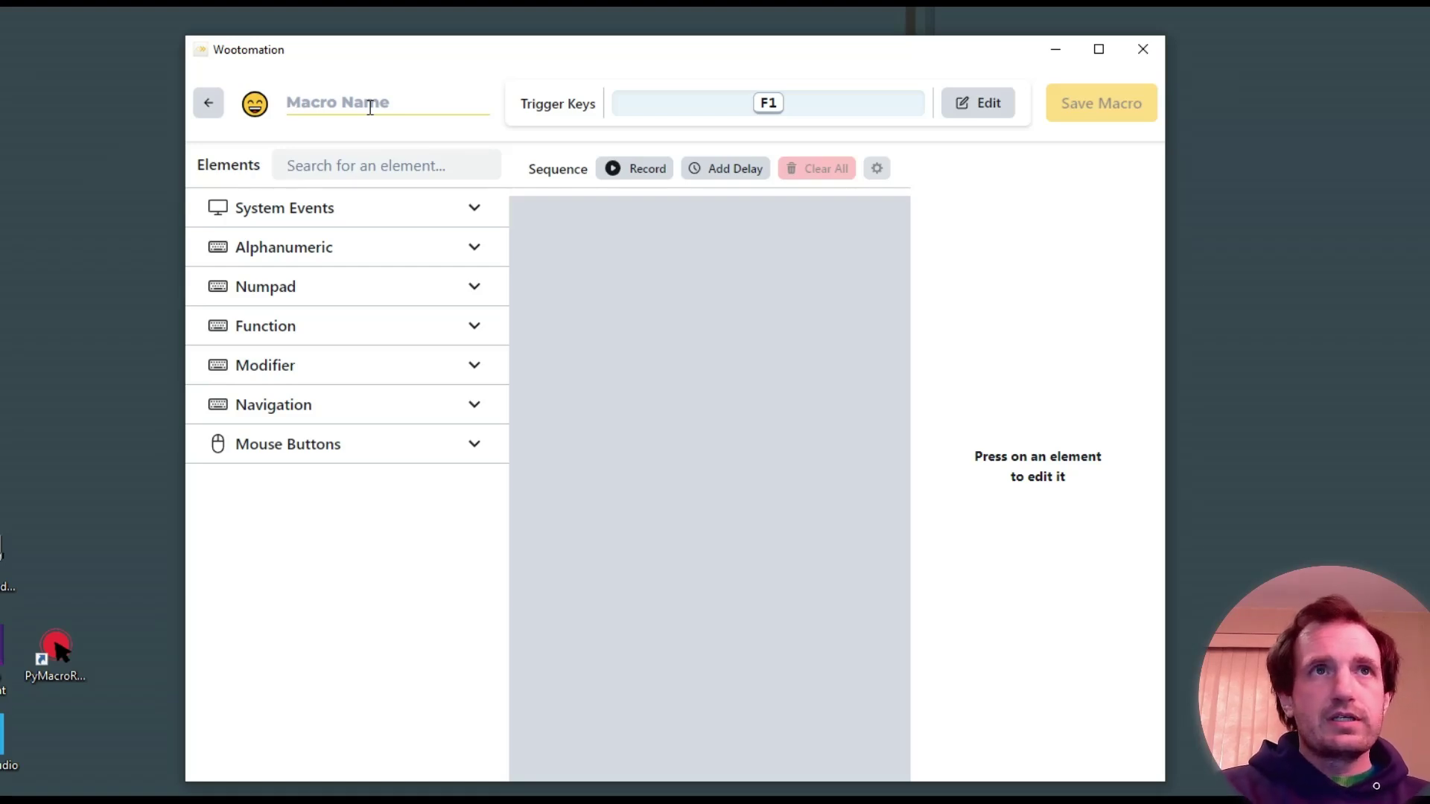
{"action": "type", "text": "test for y"}
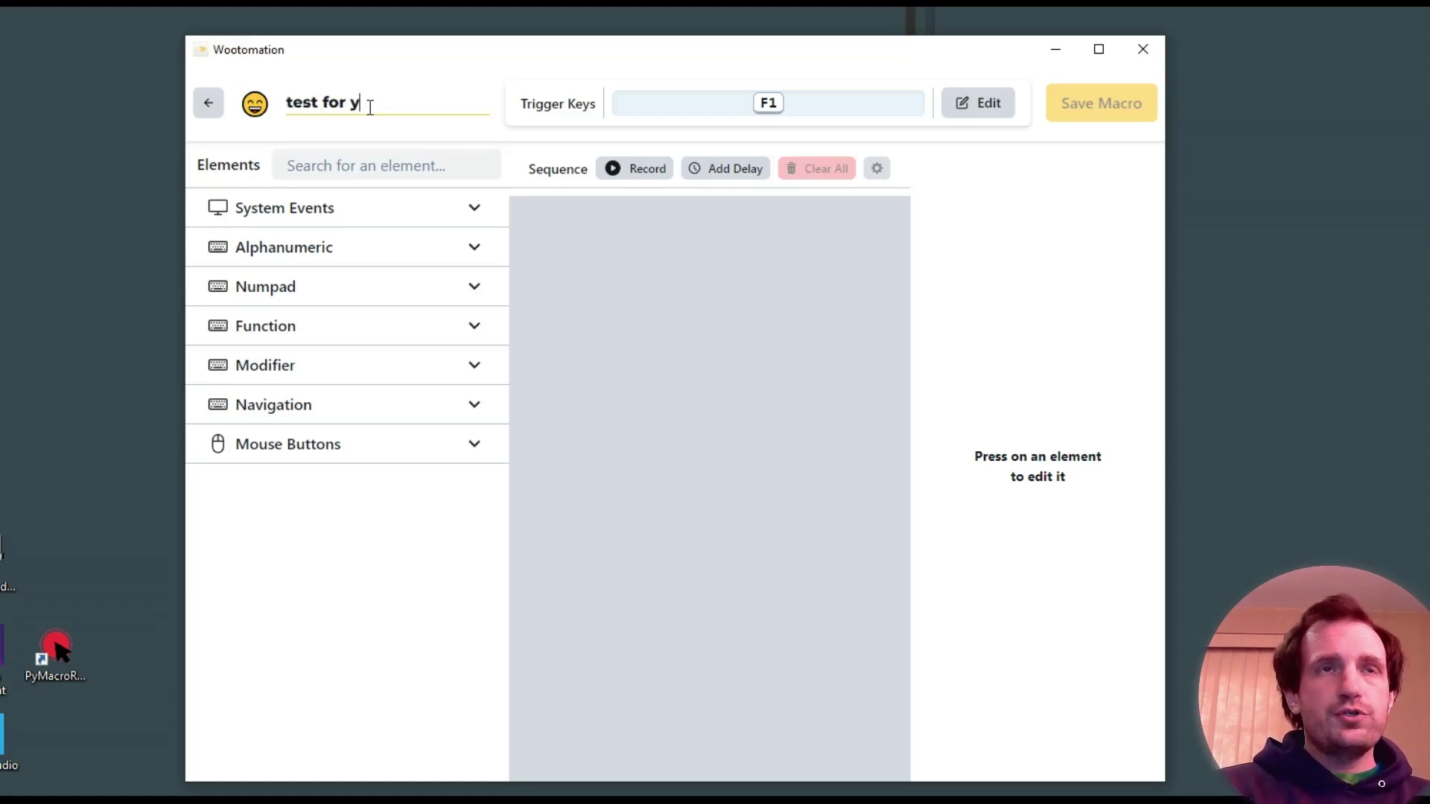
{"action": "type", "text": "t"}
{"action": "left_click", "coordinate": [255, 104]}
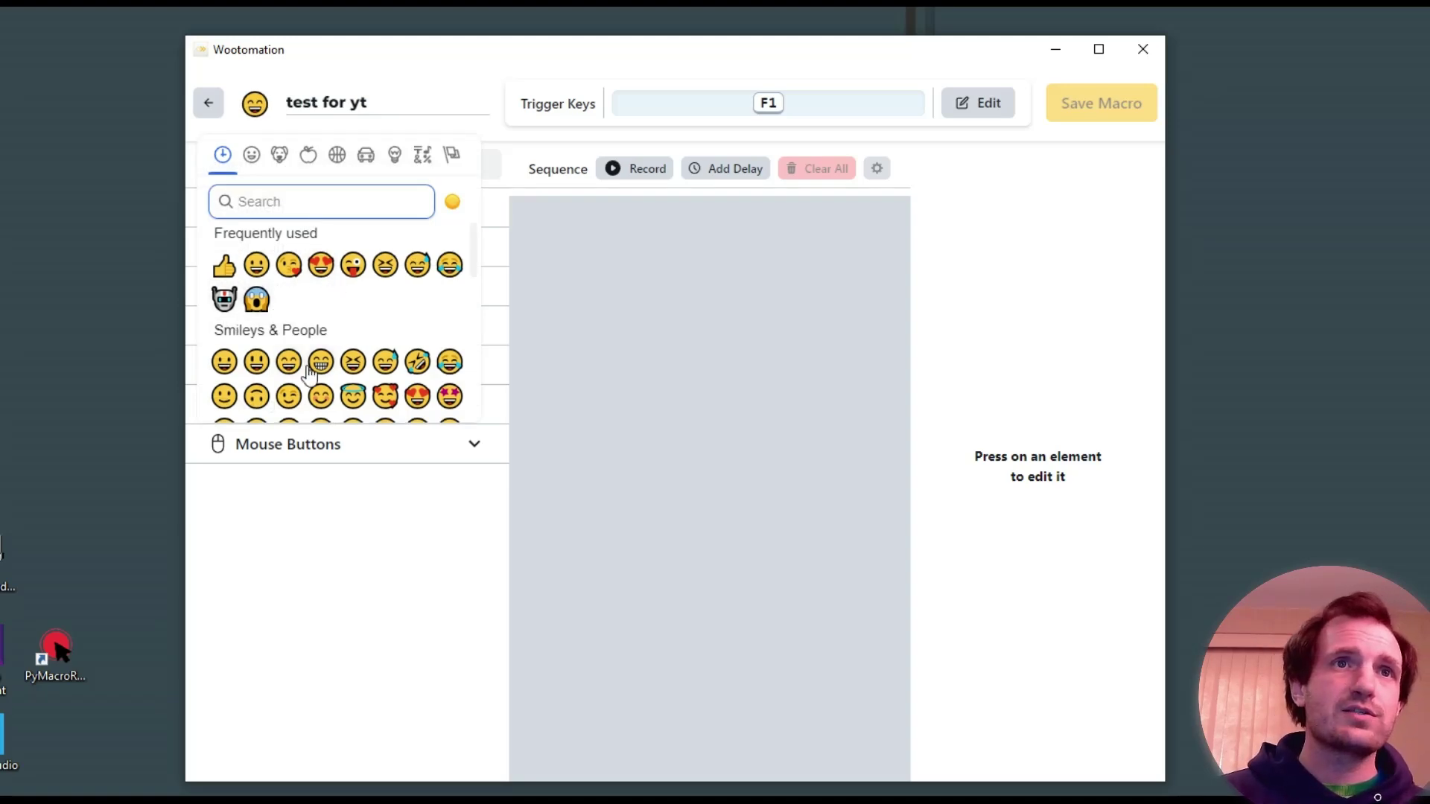
{"action": "scroll", "coordinate": [309, 373], "scroll_direction": "down", "scroll_amount": 5}
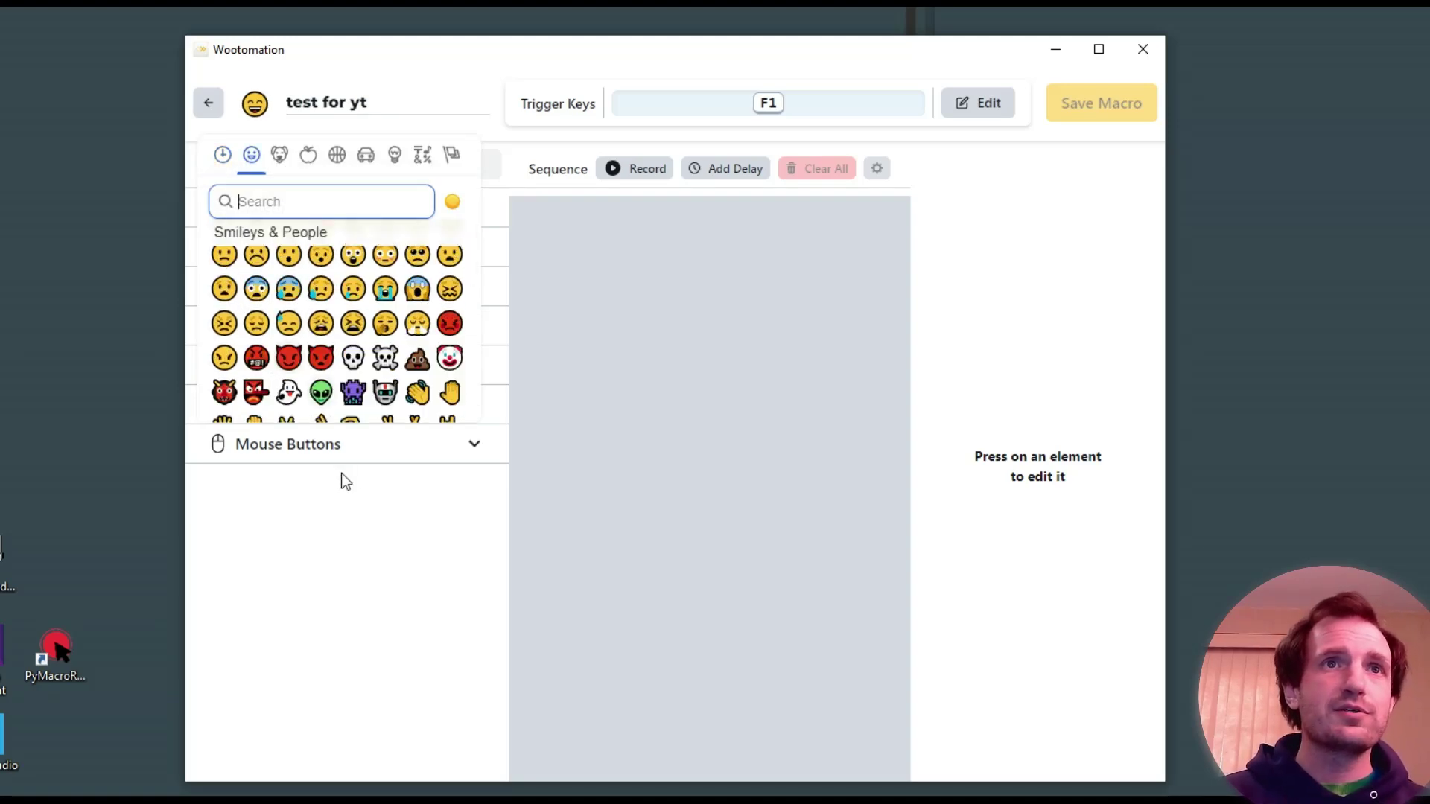
{"action": "left_click", "coordinate": [417, 358]}
{"action": "left_click", "coordinate": [749, 451]}
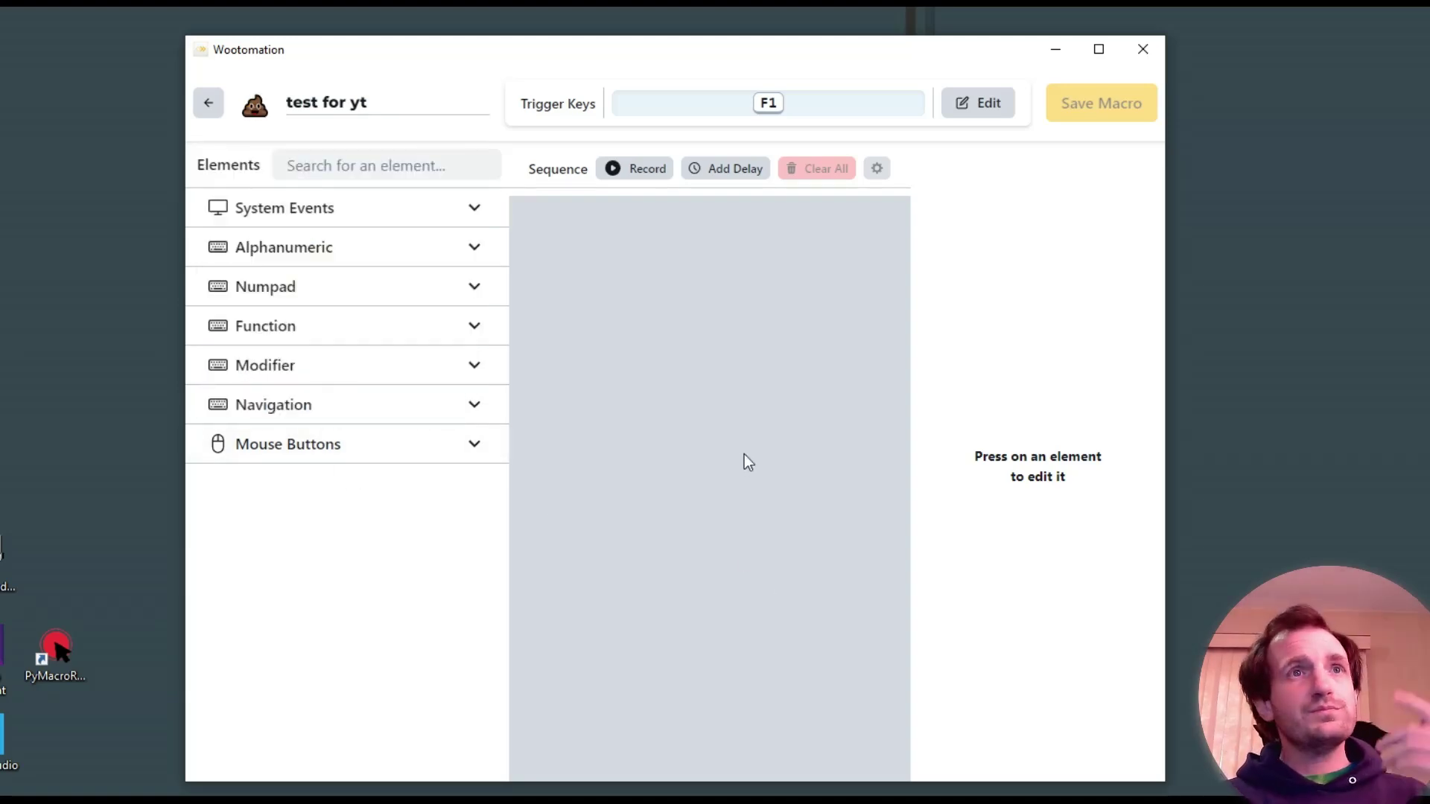
- Add an Open Folder step from System Events to the macro's sequence
{"action": "left_click", "coordinate": [351, 170]}
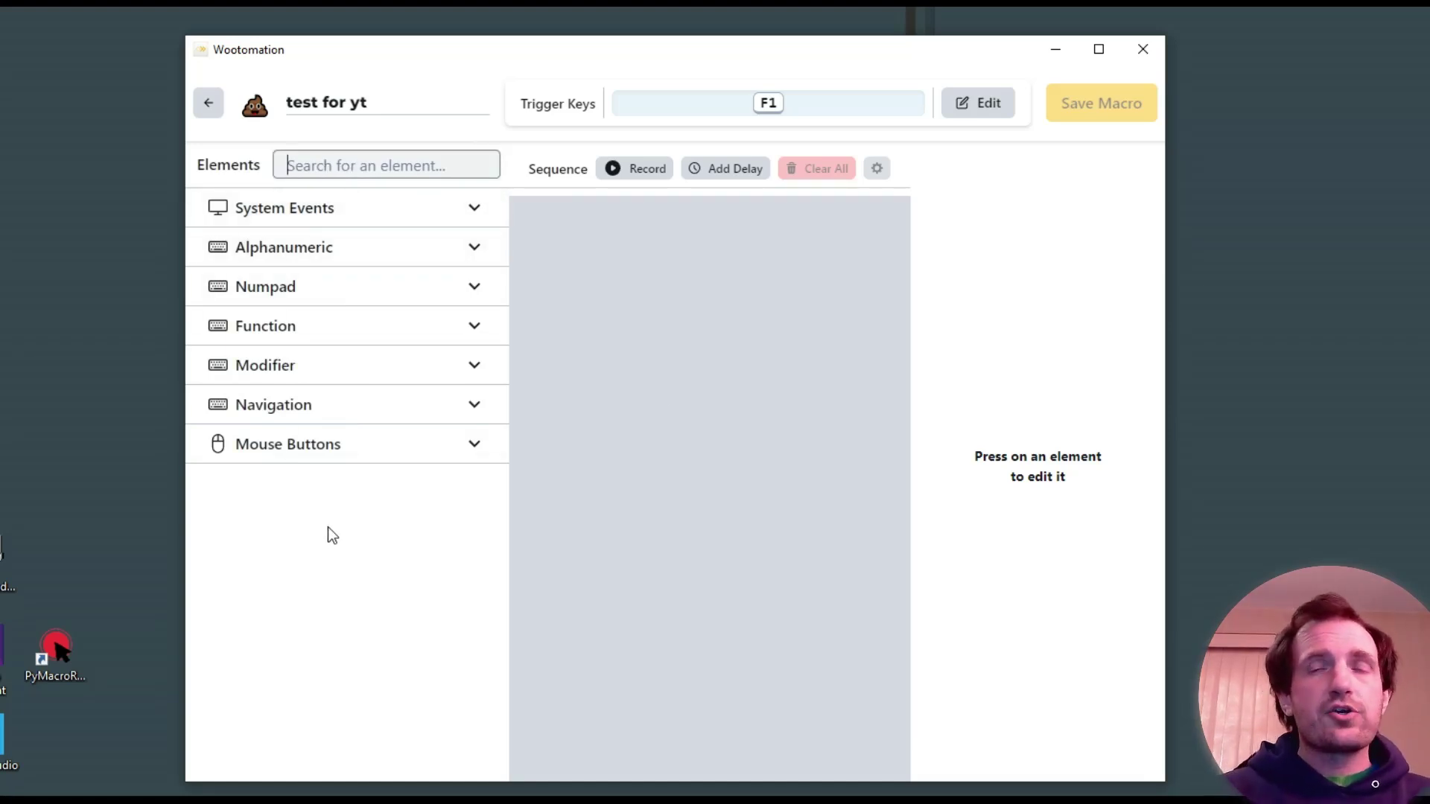
{"action": "left_click", "coordinate": [332, 210]}
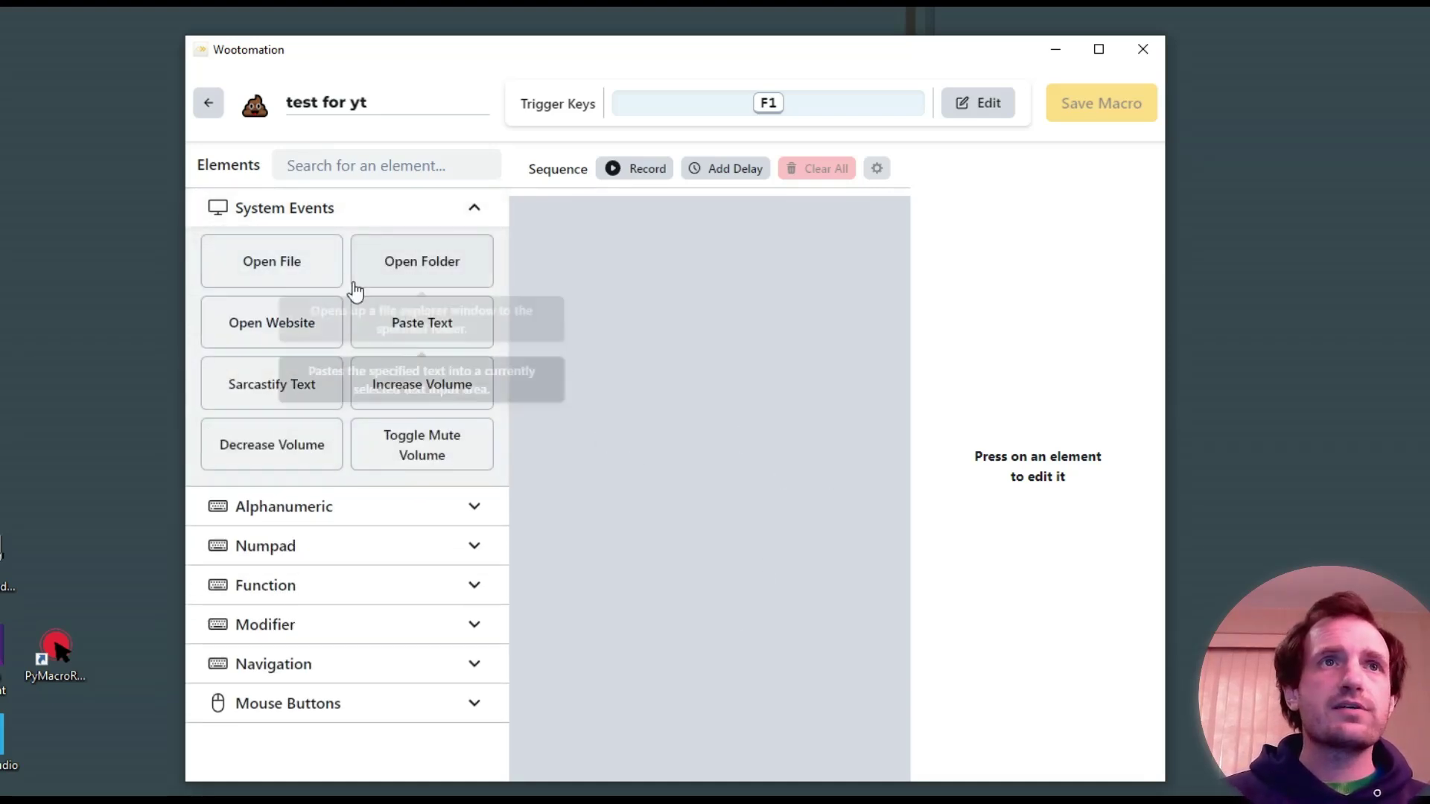
{"action": "left_click_drag", "start_coordinate": [442, 280], "coordinate": [761, 514]}
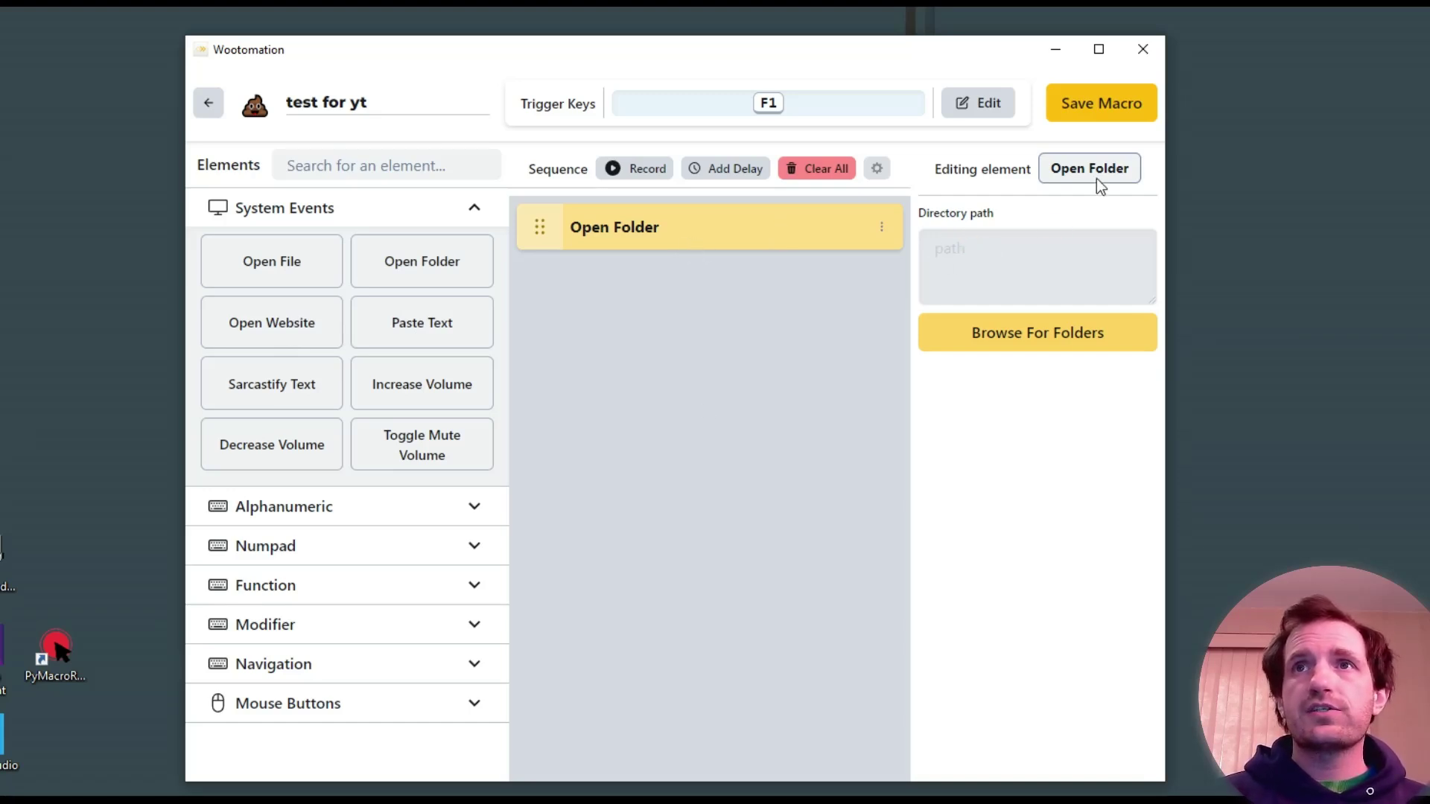
- Set the Open Folder step's directory to the AHK folder on the Desktop
{"action": "left_click", "coordinate": [1036, 330]}
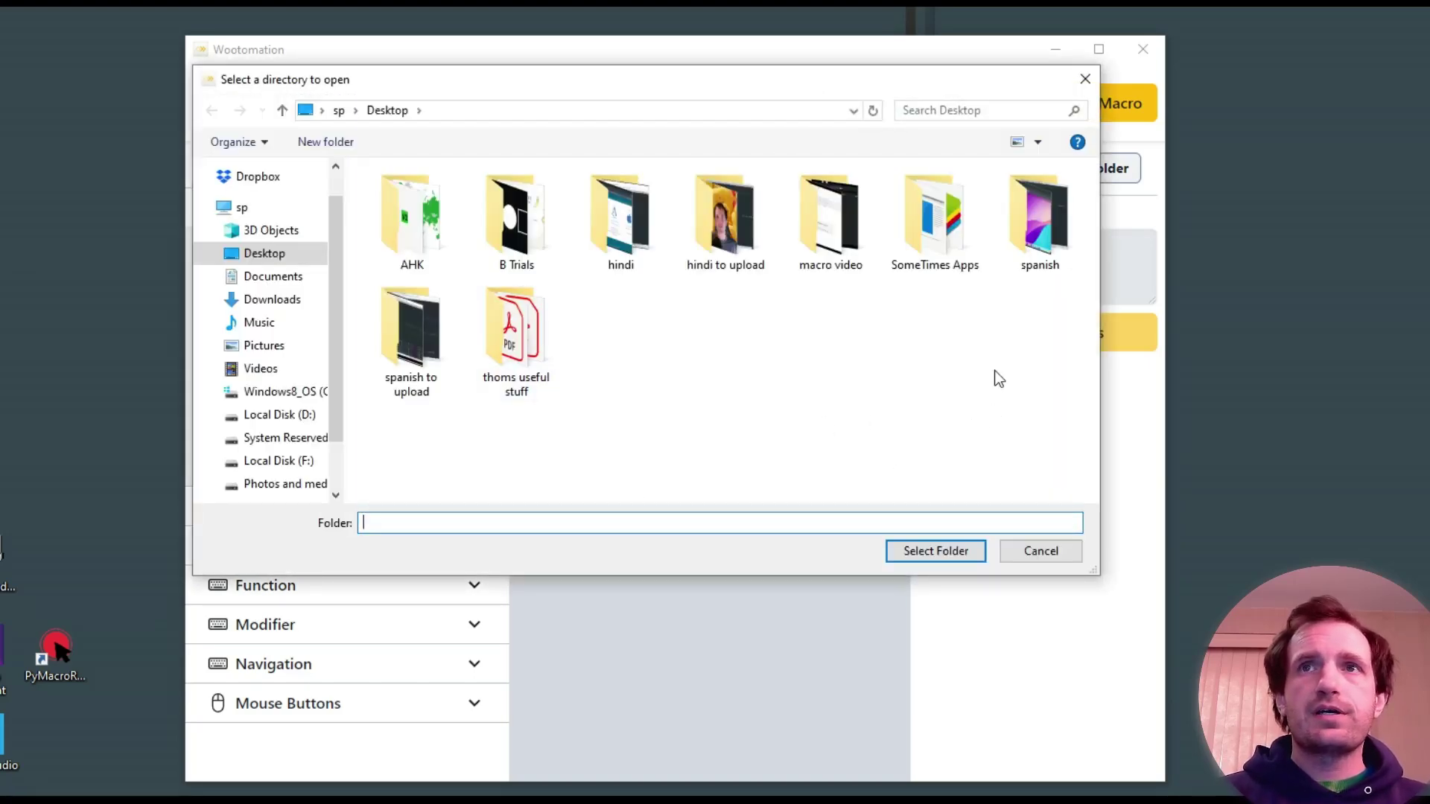
{"action": "left_click", "coordinate": [417, 223]}
{"action": "left_click", "coordinate": [963, 551]}
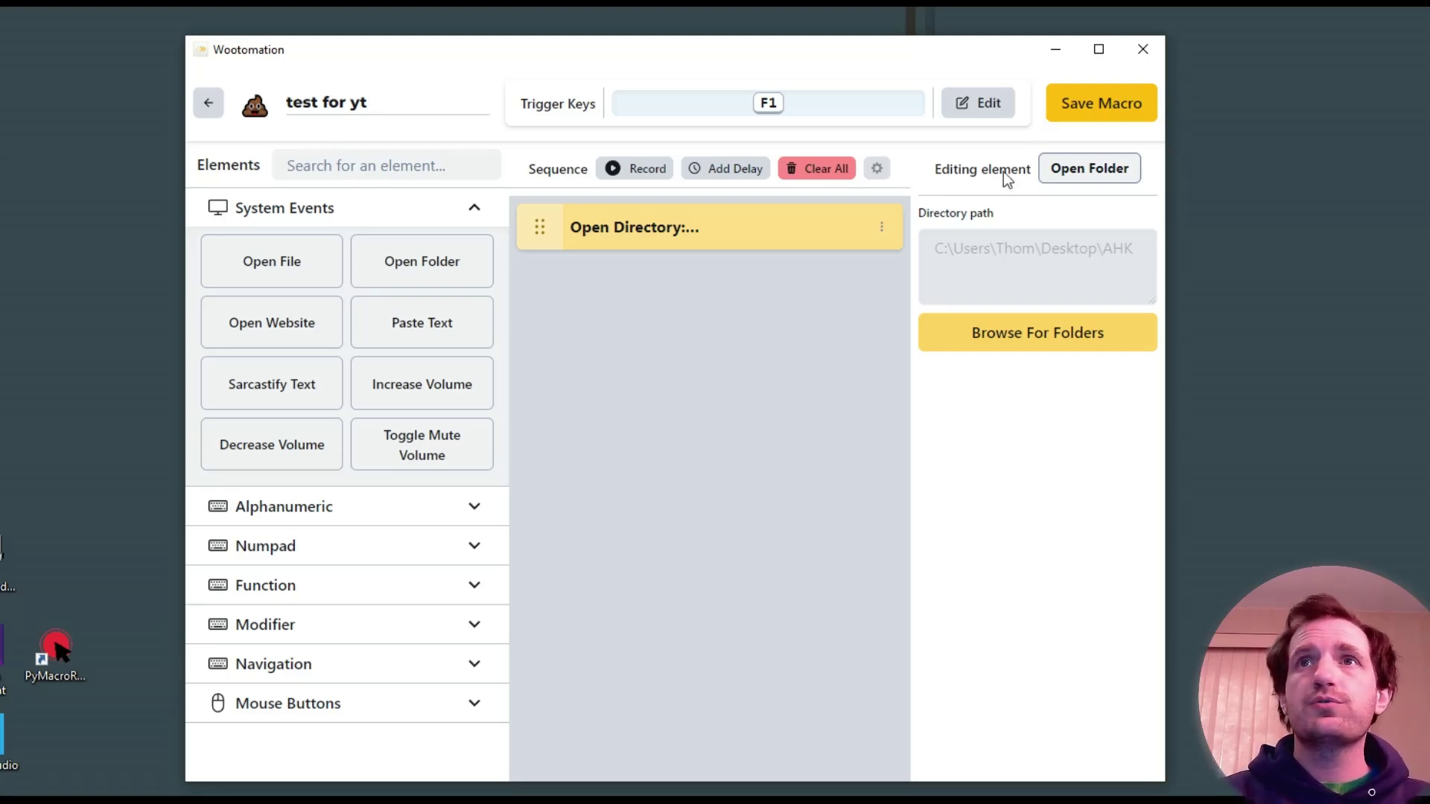
- Save 'test for yt', close the AHK folder it opened, and toggle the macro off and on
{"action": "left_click", "coordinate": [1089, 111]}
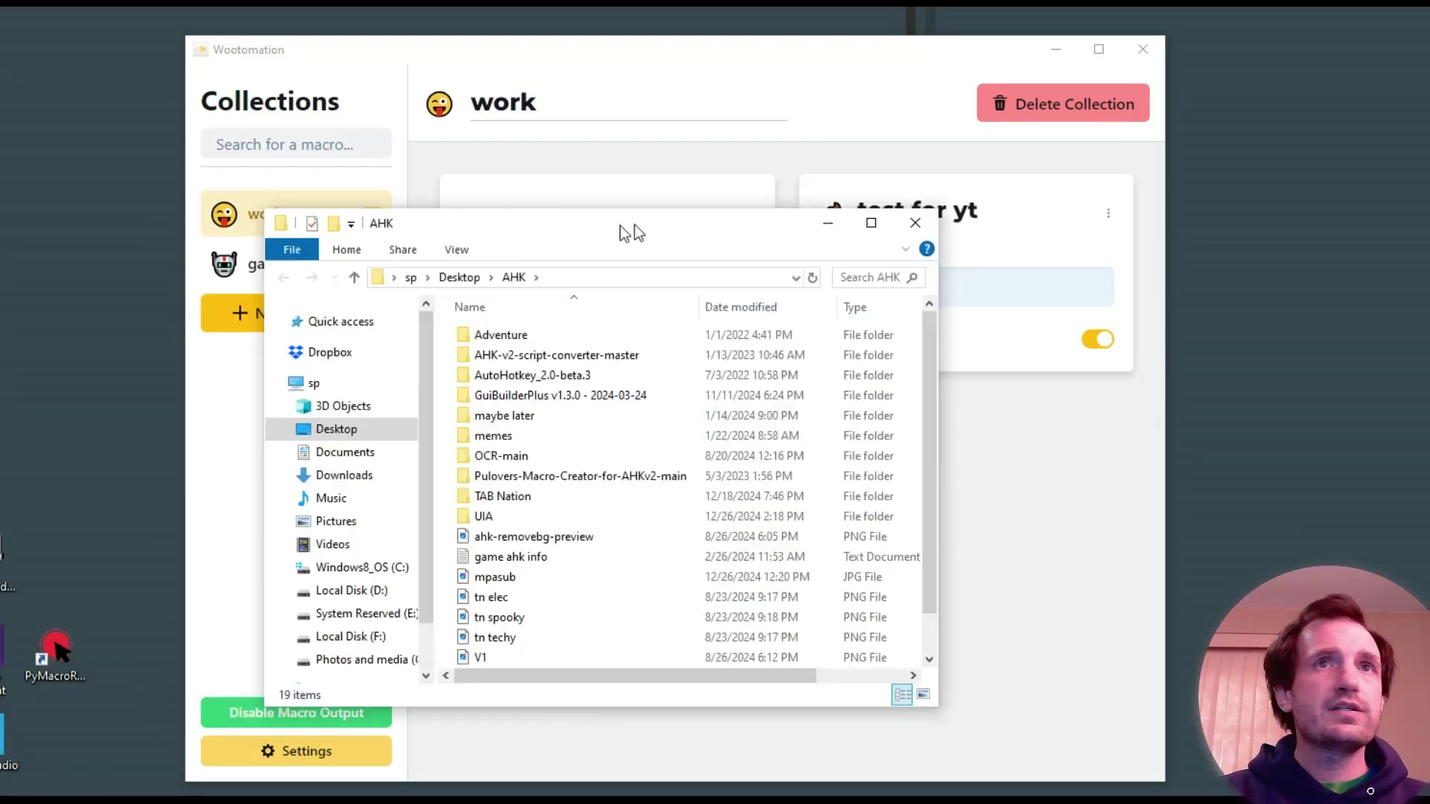
{"action": "left_click_drag", "start_coordinate": [645, 223], "coordinate": [719, 227]}
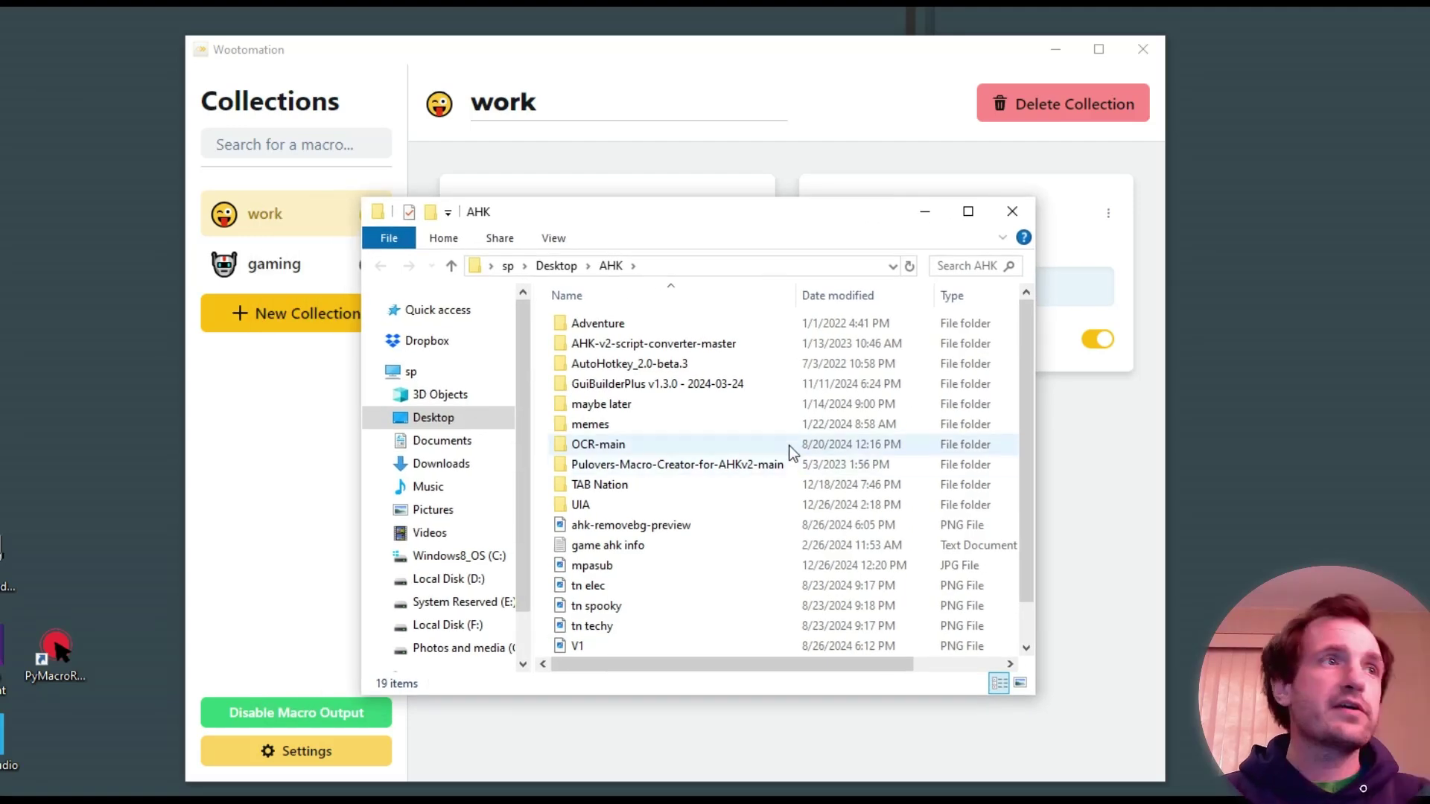
{"action": "left_click", "coordinate": [1012, 212]}
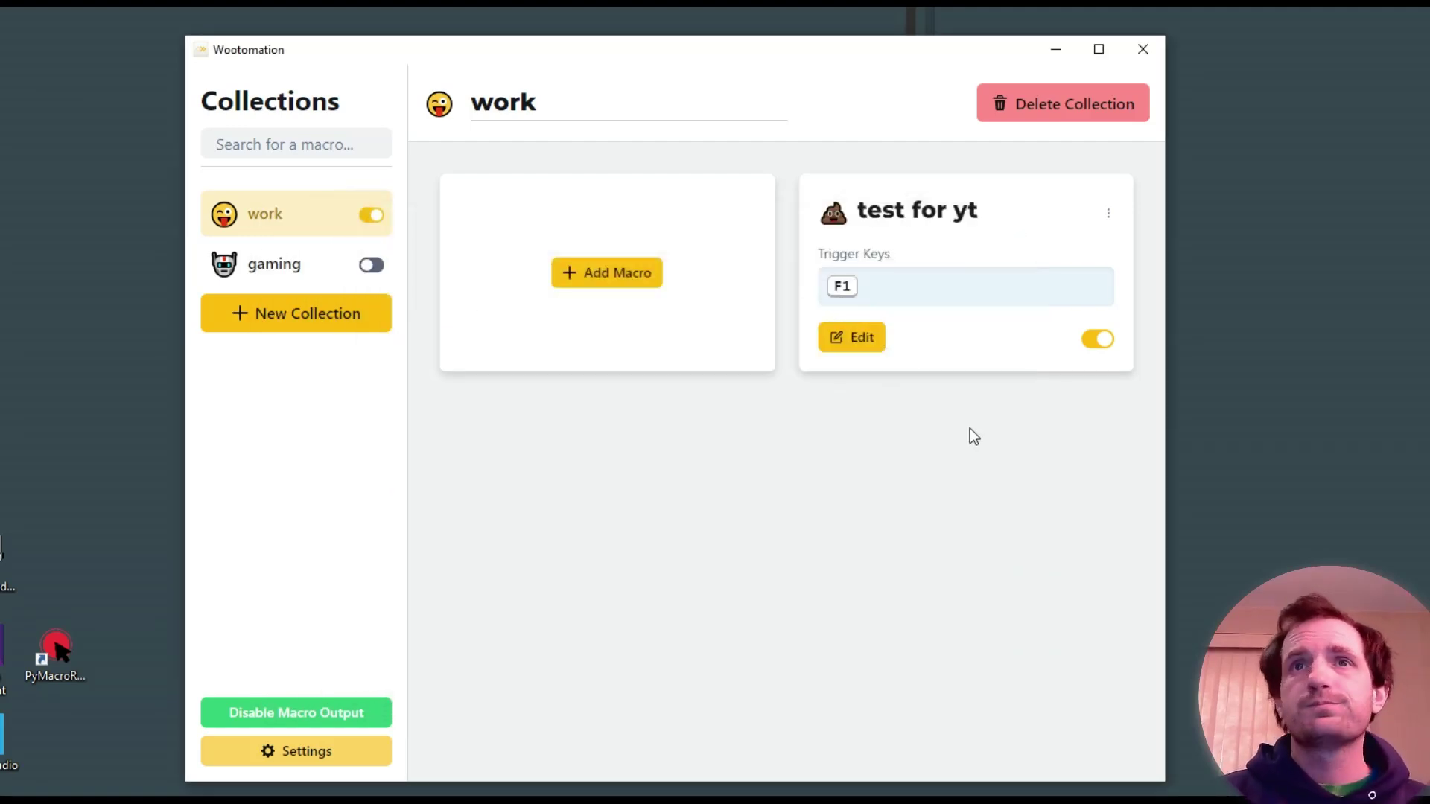
{"action": "left_click", "coordinate": [1098, 339]}
{"action": "left_click", "coordinate": [1098, 339]}
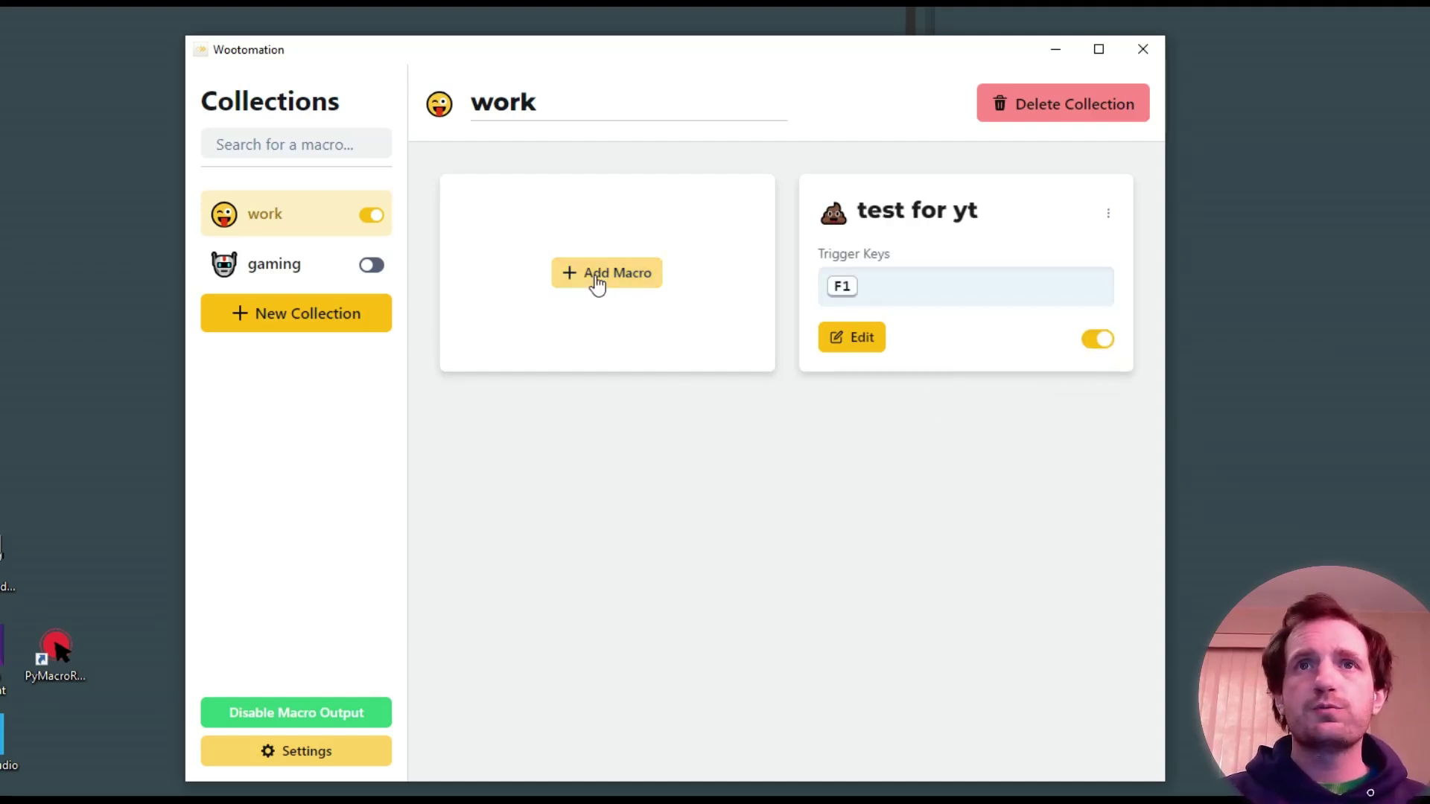
- Reopen 'test for yt', add a J keystroke after Open Directory, and set it to Key Down
{"action": "left_click", "coordinate": [847, 340]}
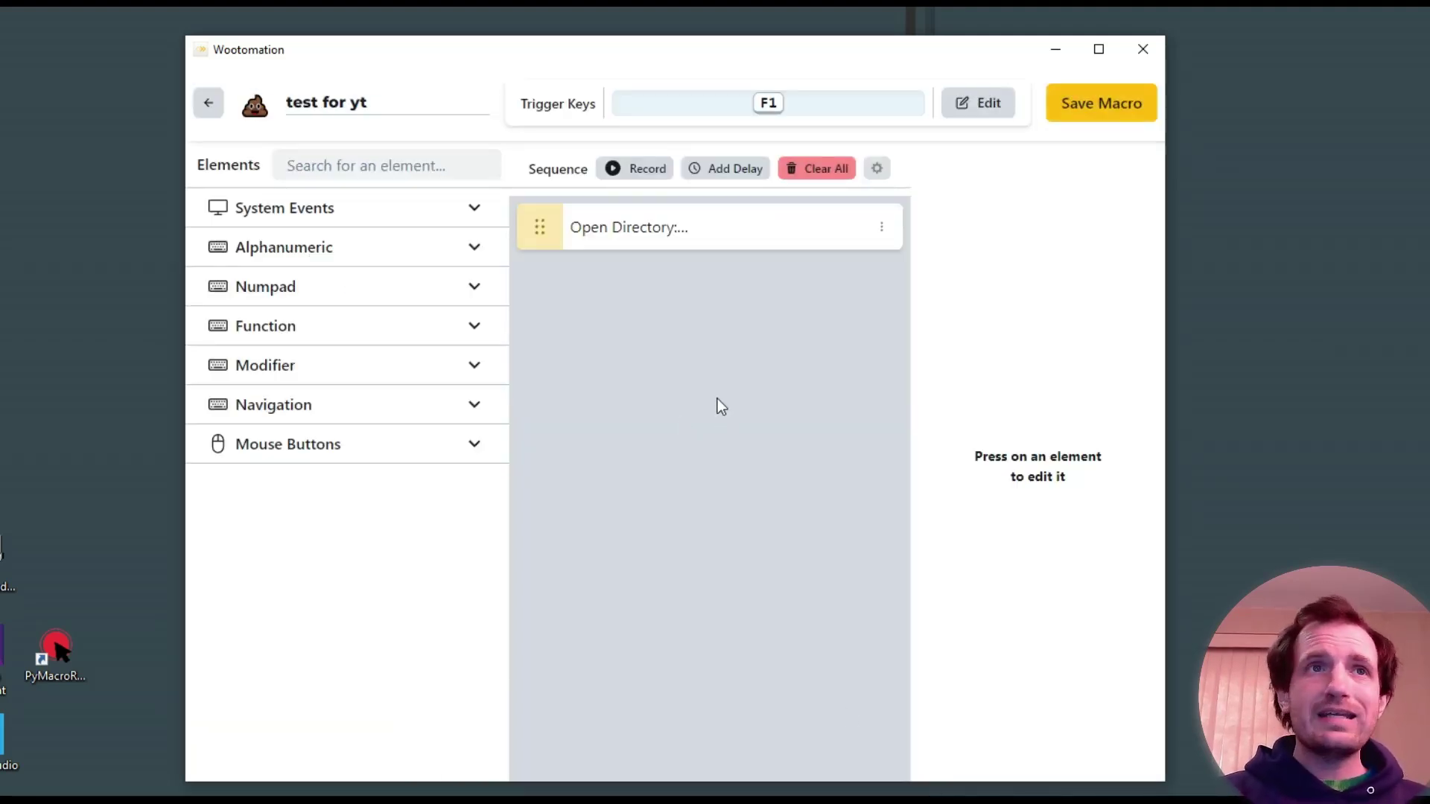
{"action": "left_click", "coordinate": [266, 251]}
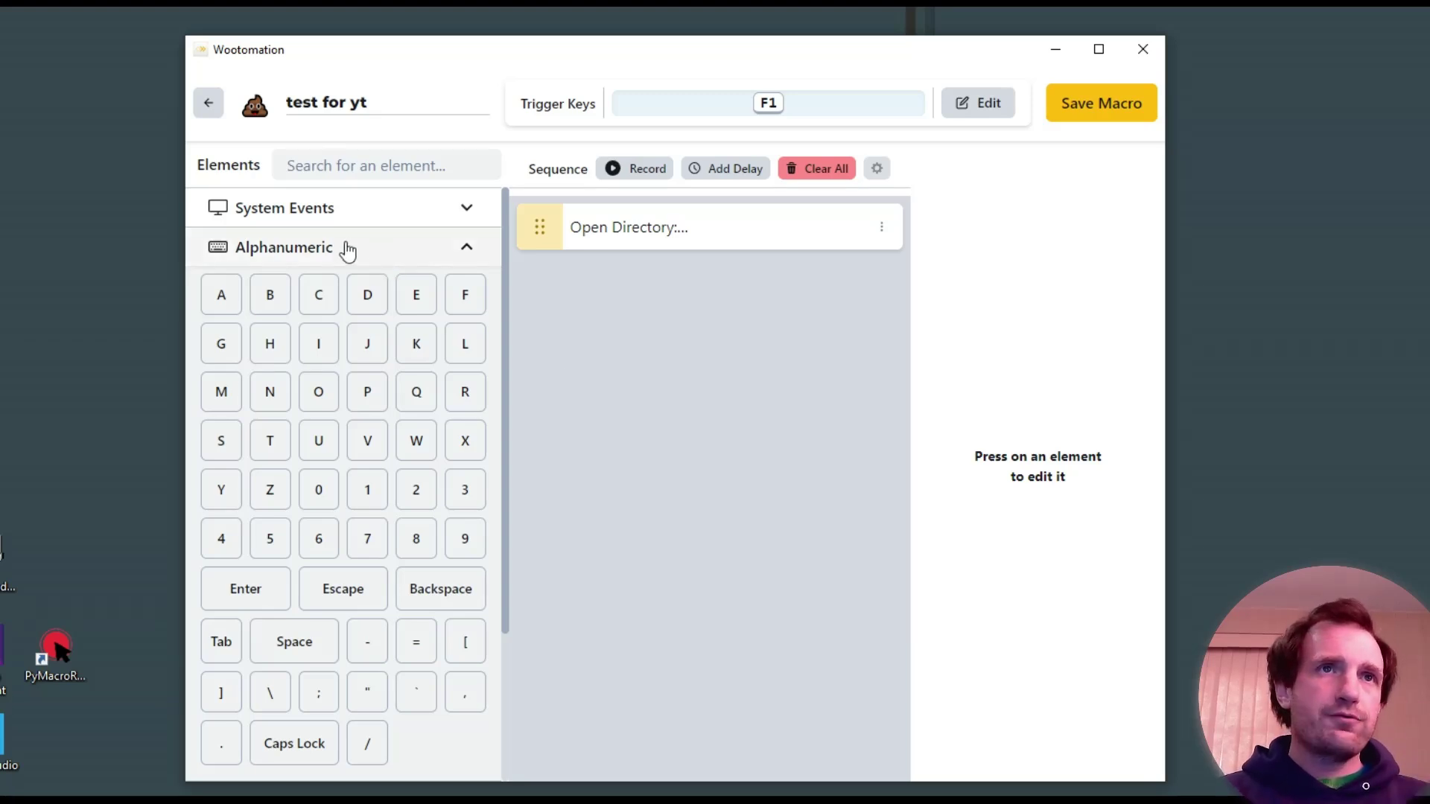
{"action": "left_click", "coordinate": [345, 248]}
{"action": "left_click", "coordinate": [359, 246]}
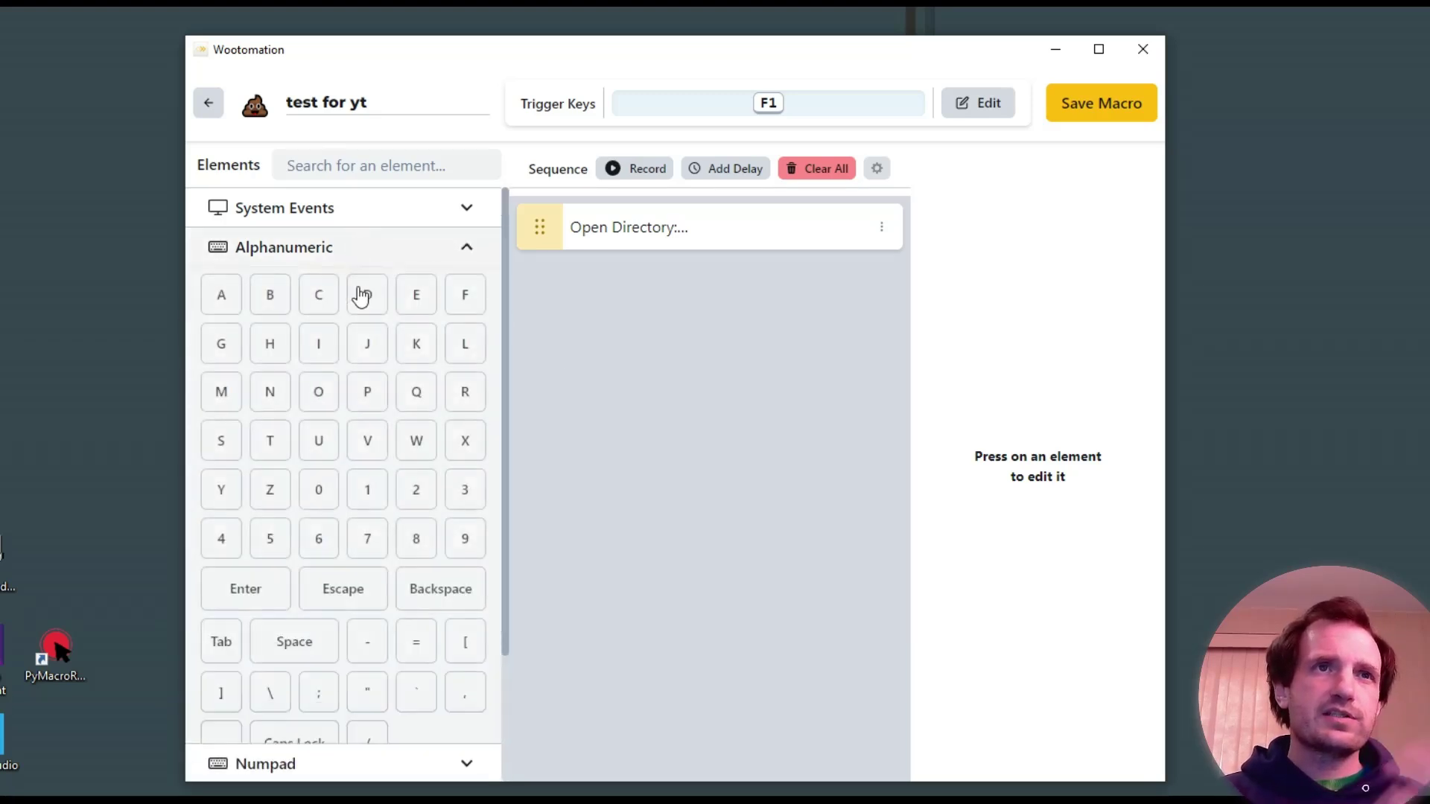
{"action": "left_click", "coordinate": [355, 350]}
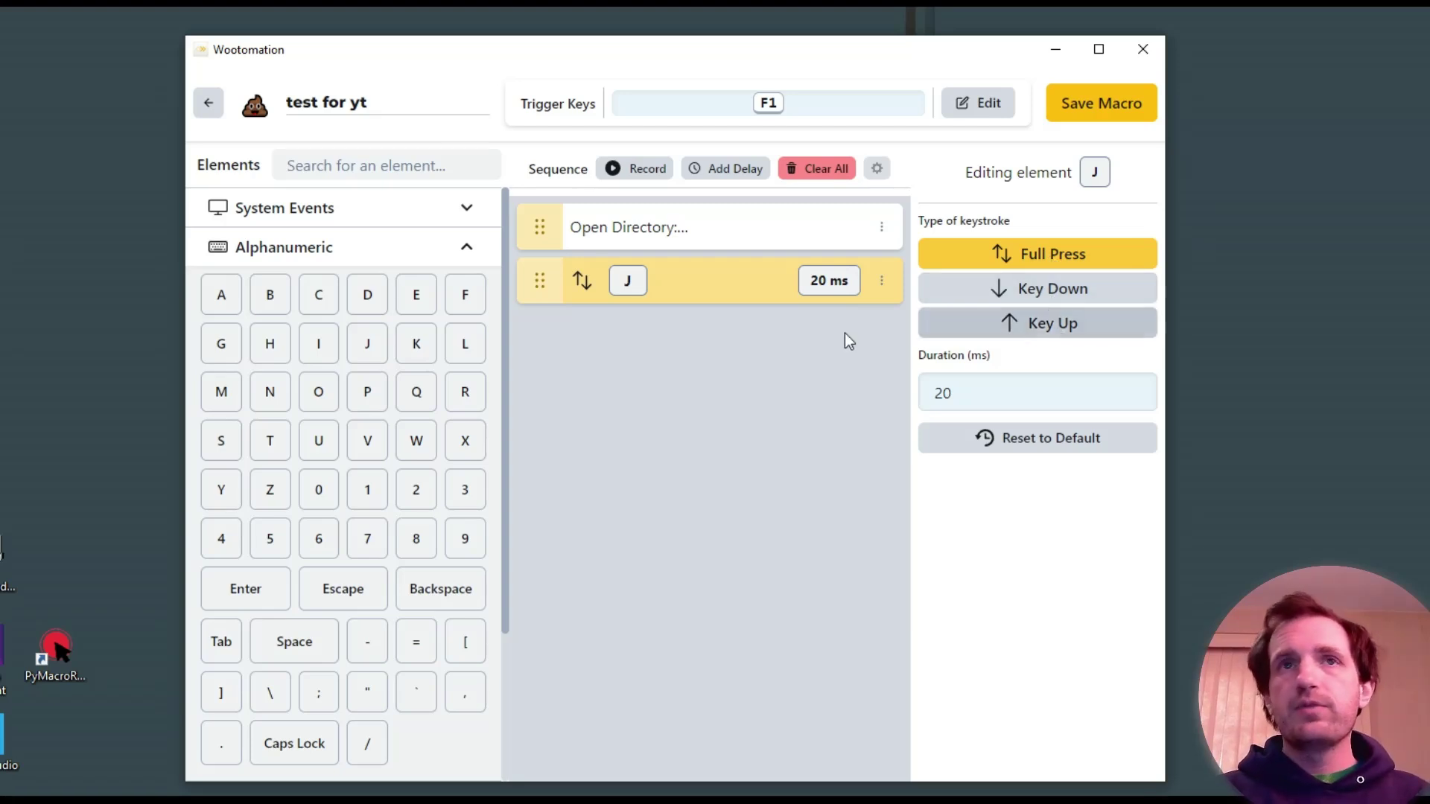
{"action": "left_click", "coordinate": [1041, 302]}
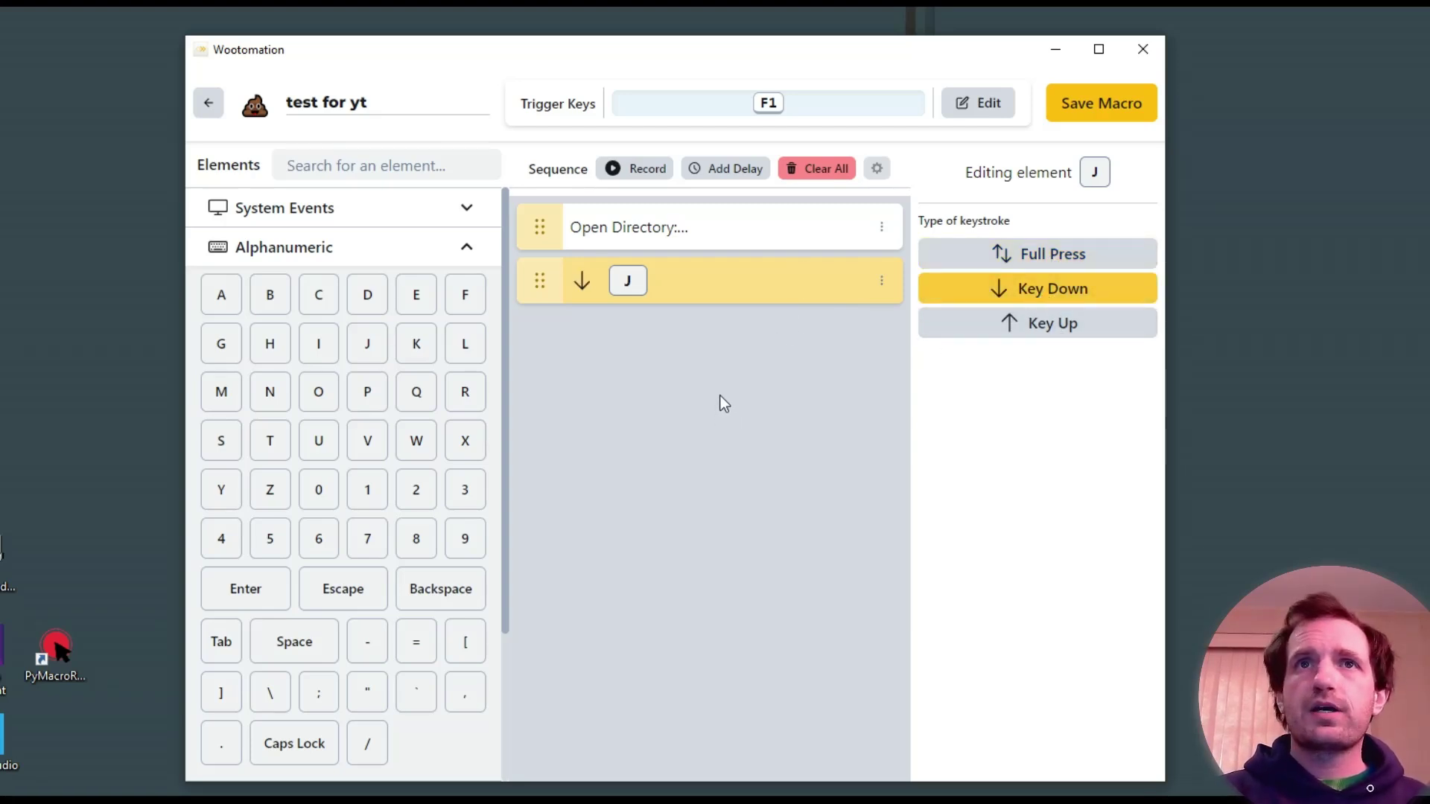
- Add a 5000 ms delay after the J key-down step
{"action": "left_click", "coordinate": [719, 174]}
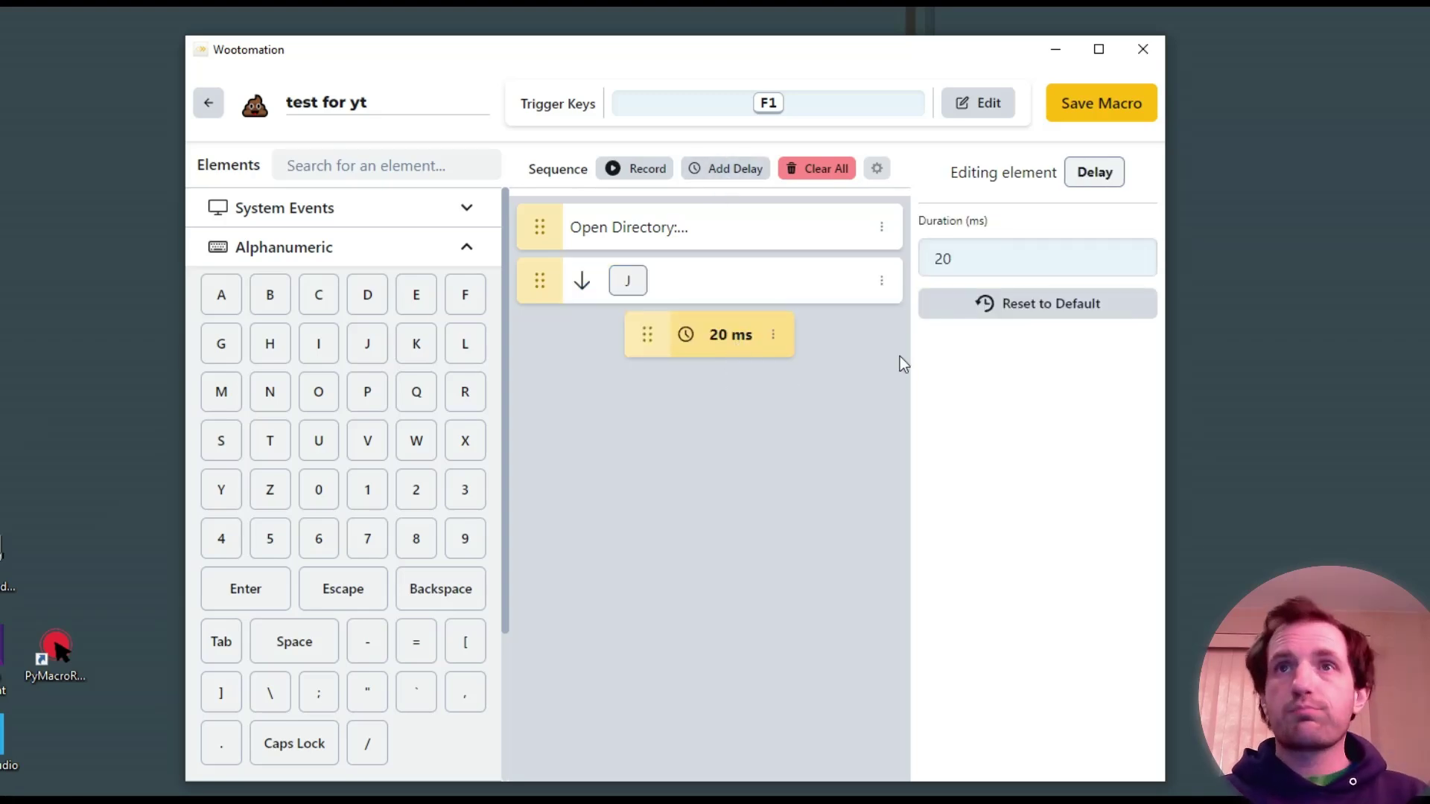
{"action": "left_click", "coordinate": [952, 258]}
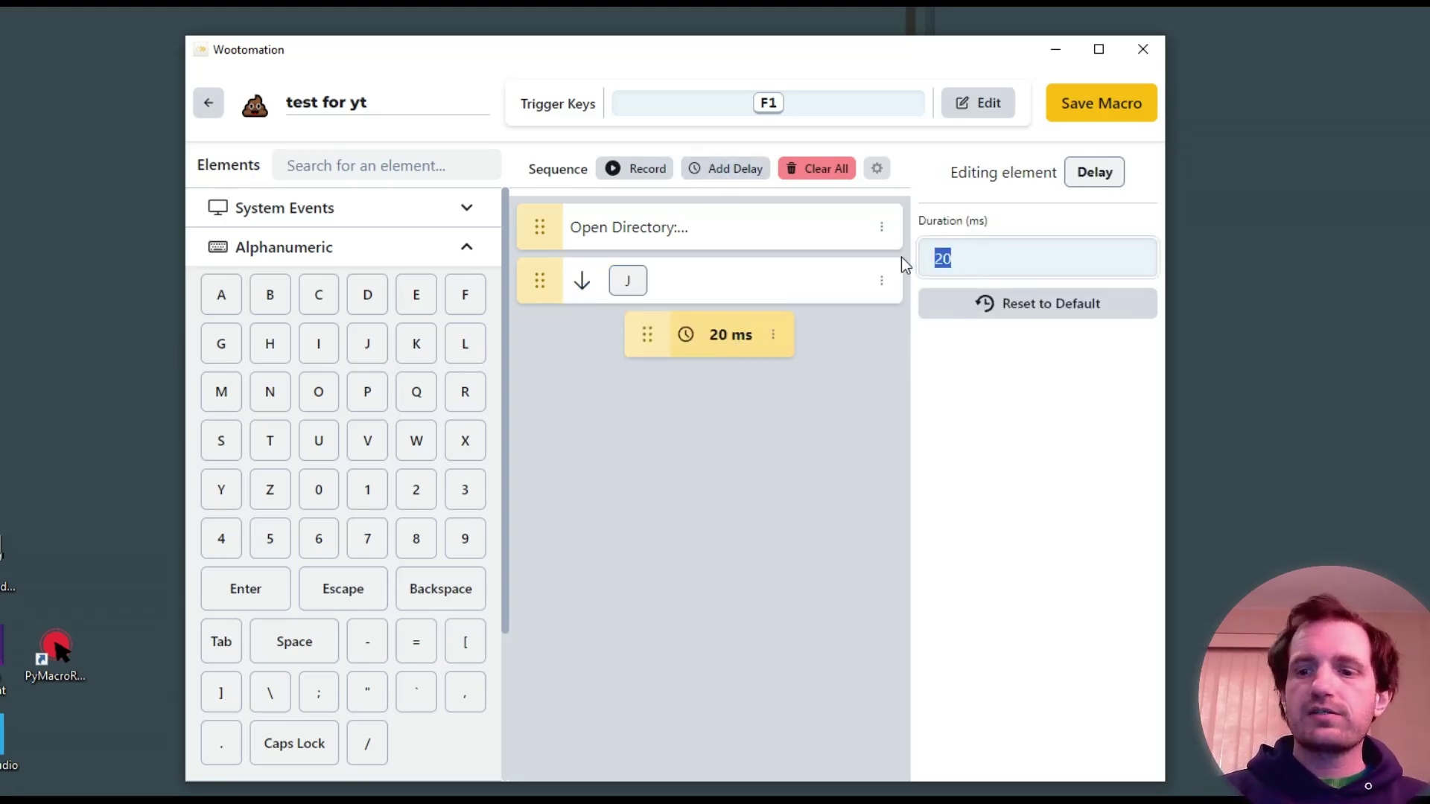
{"action": "type", "text": "5000"}
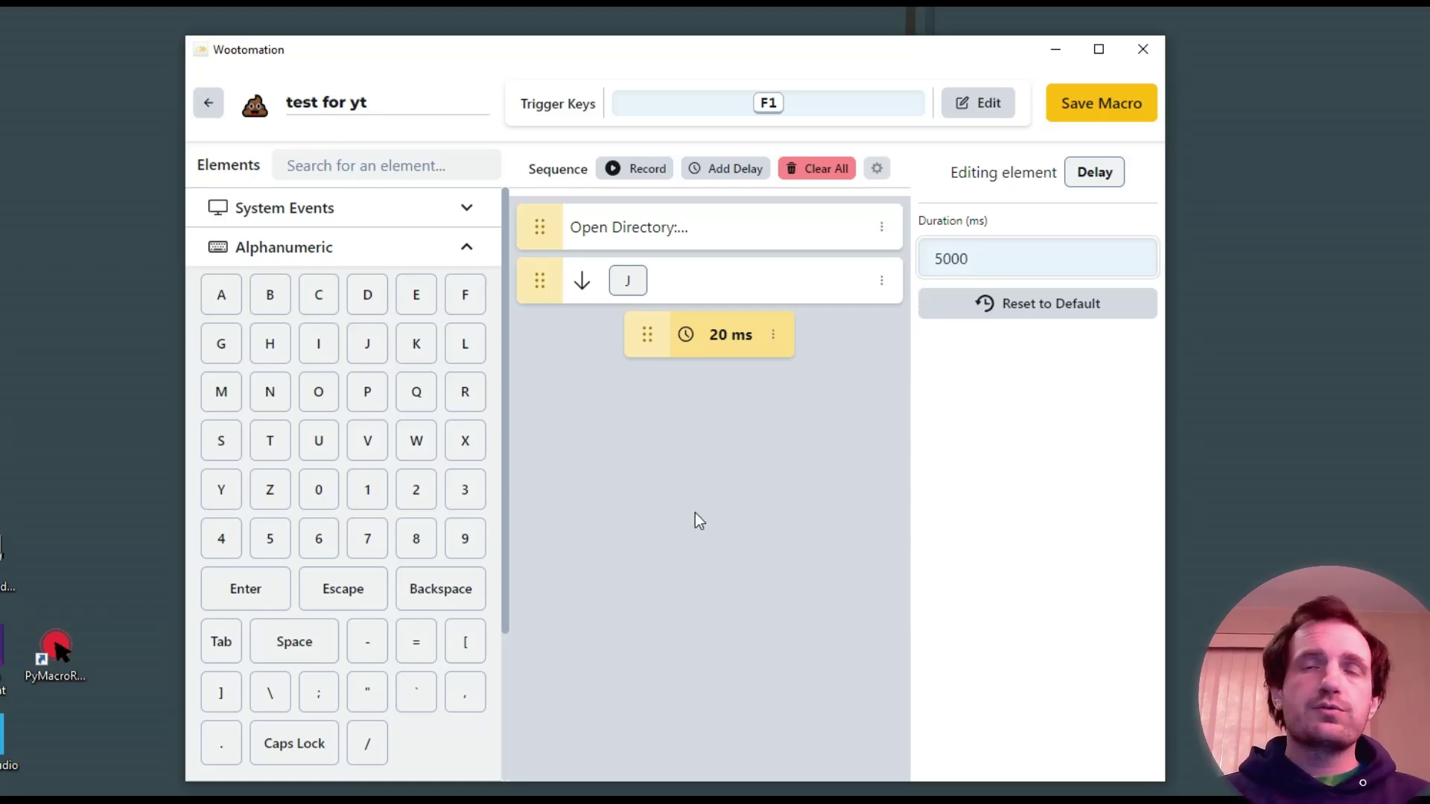
{"action": "left_click", "coordinate": [718, 501]}
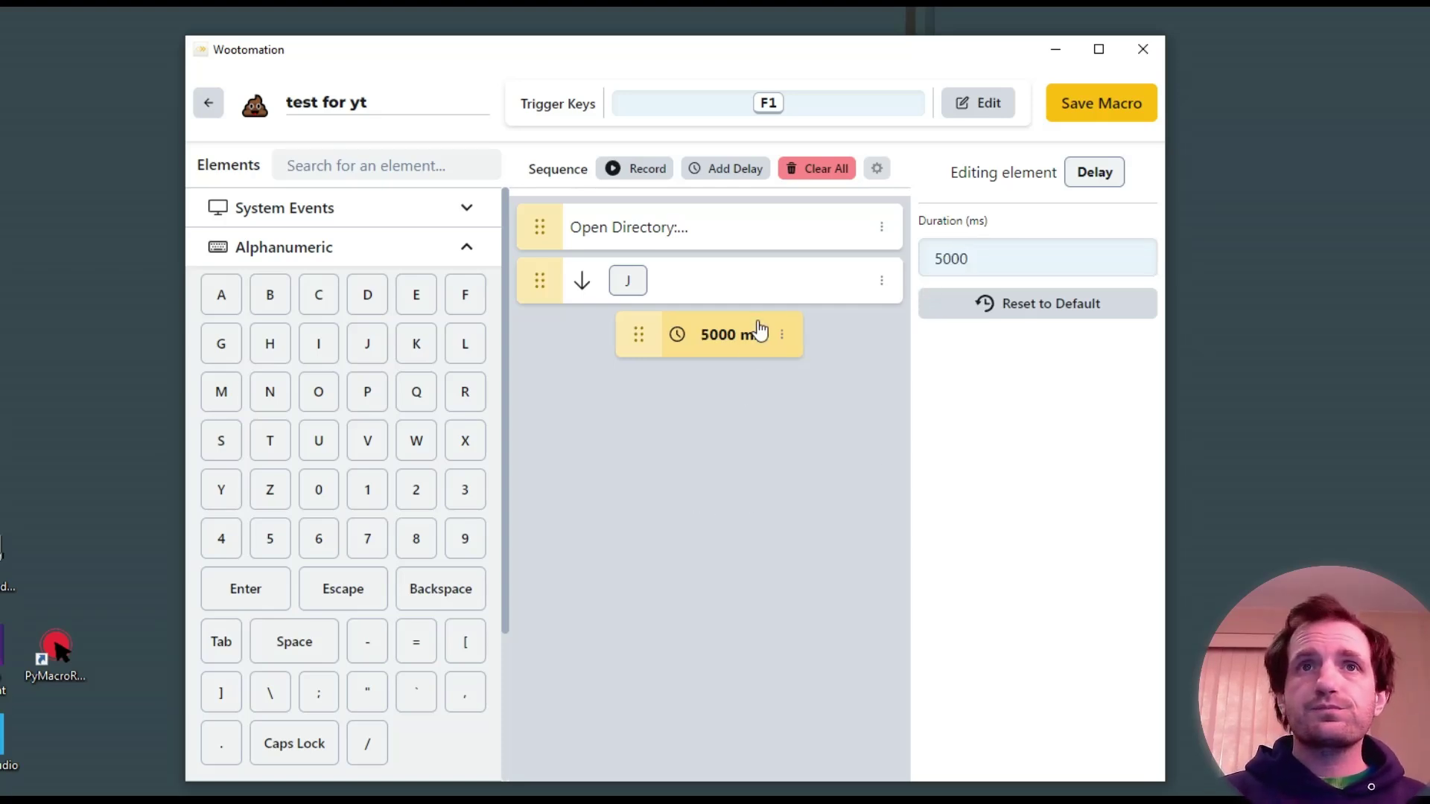
- Add a J step after the delay and set its keystroke type to Key Up
{"action": "left_click", "coordinate": [775, 297]}
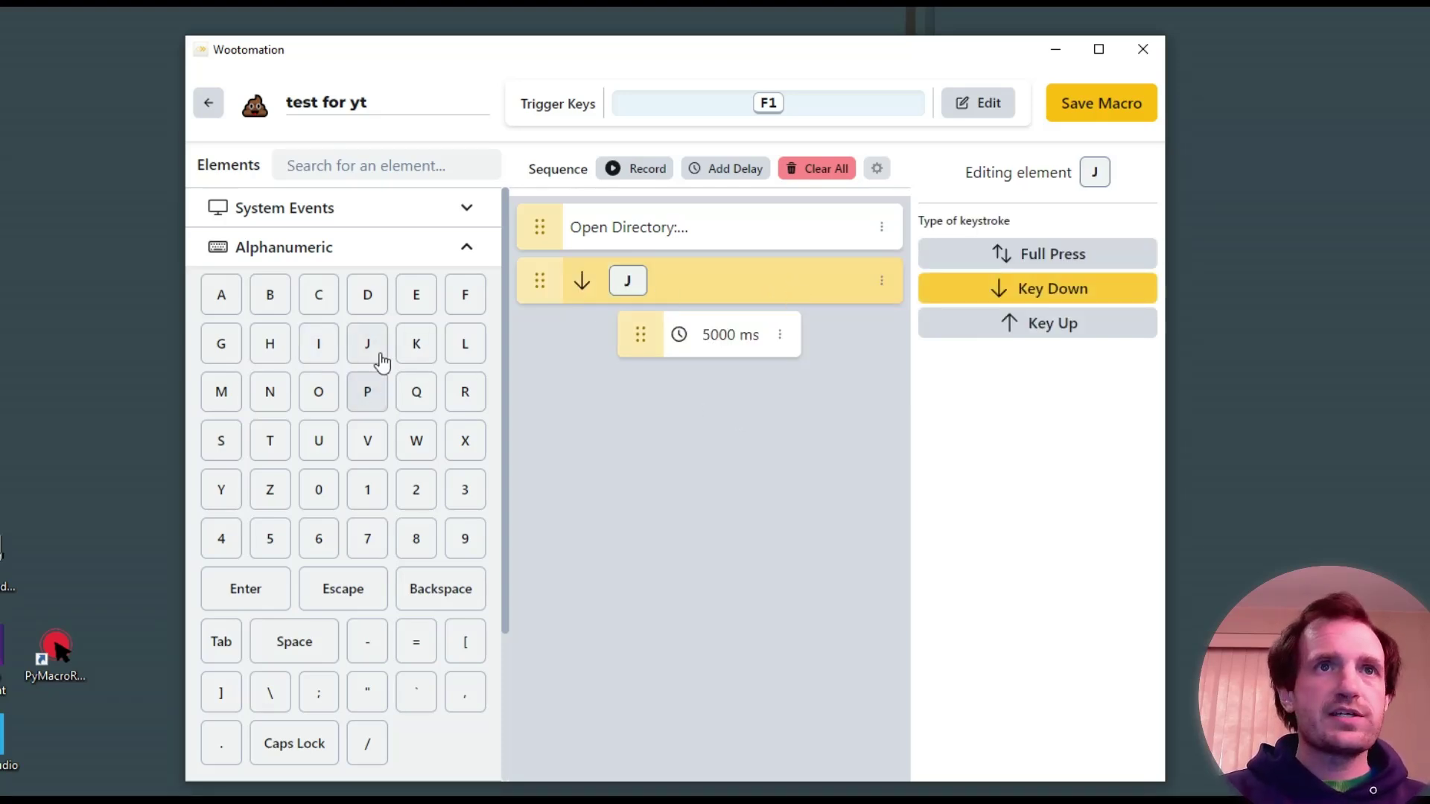
{"action": "left_click", "coordinate": [368, 347]}
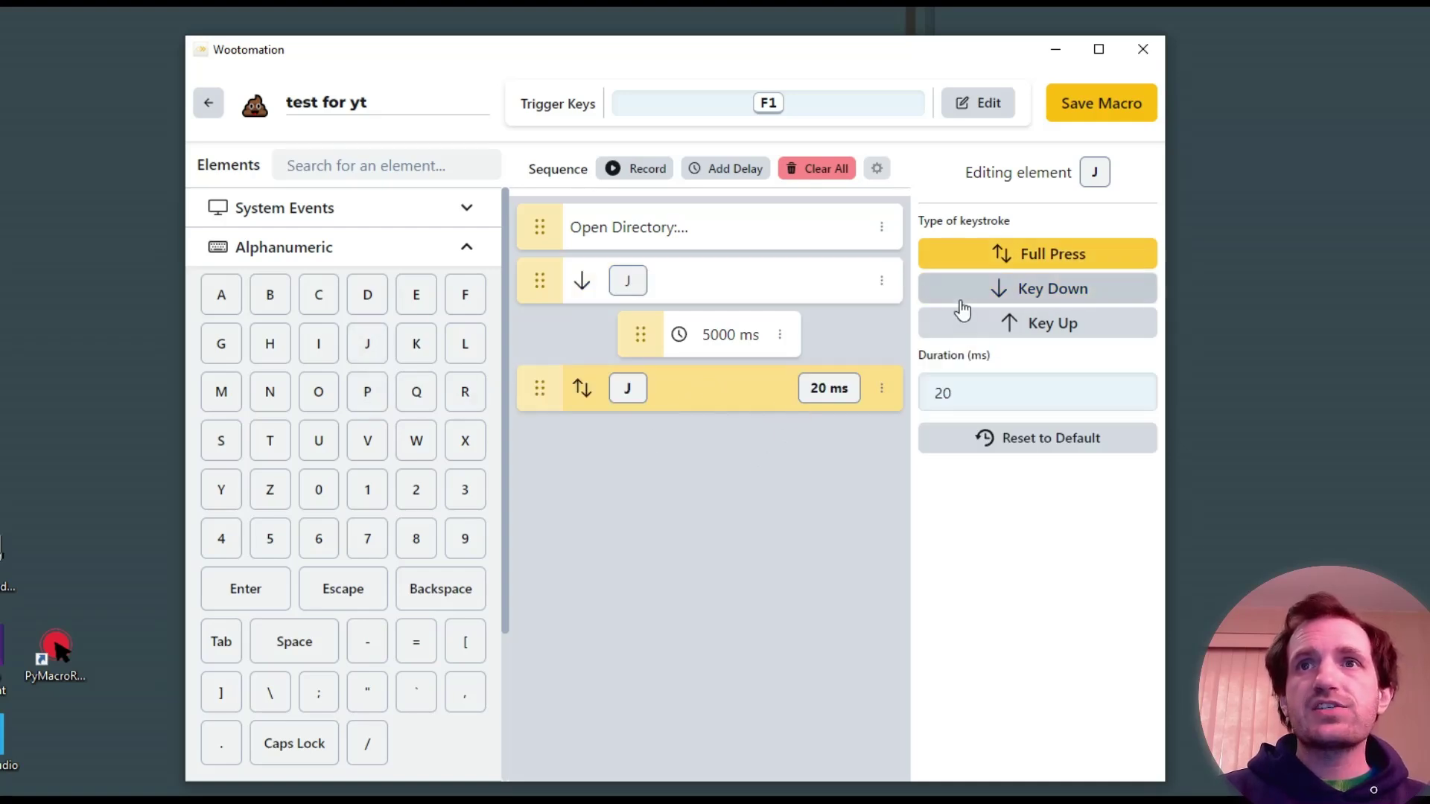
{"action": "left_click", "coordinate": [1040, 326]}
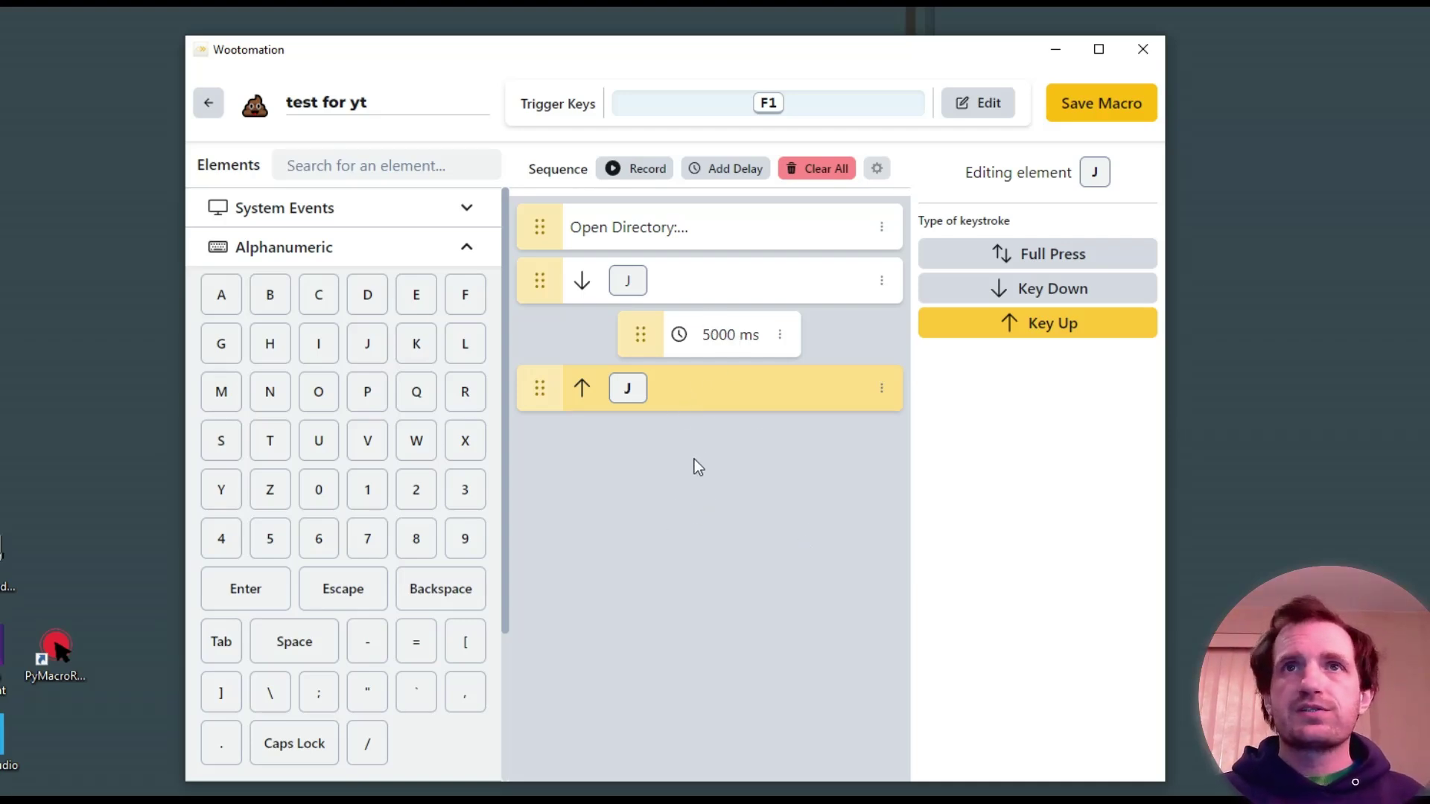
- Clear the whole sequence, then expand and collapse the Alphanumeric and Numpad groups
{"action": "left_click", "coordinate": [813, 170]}
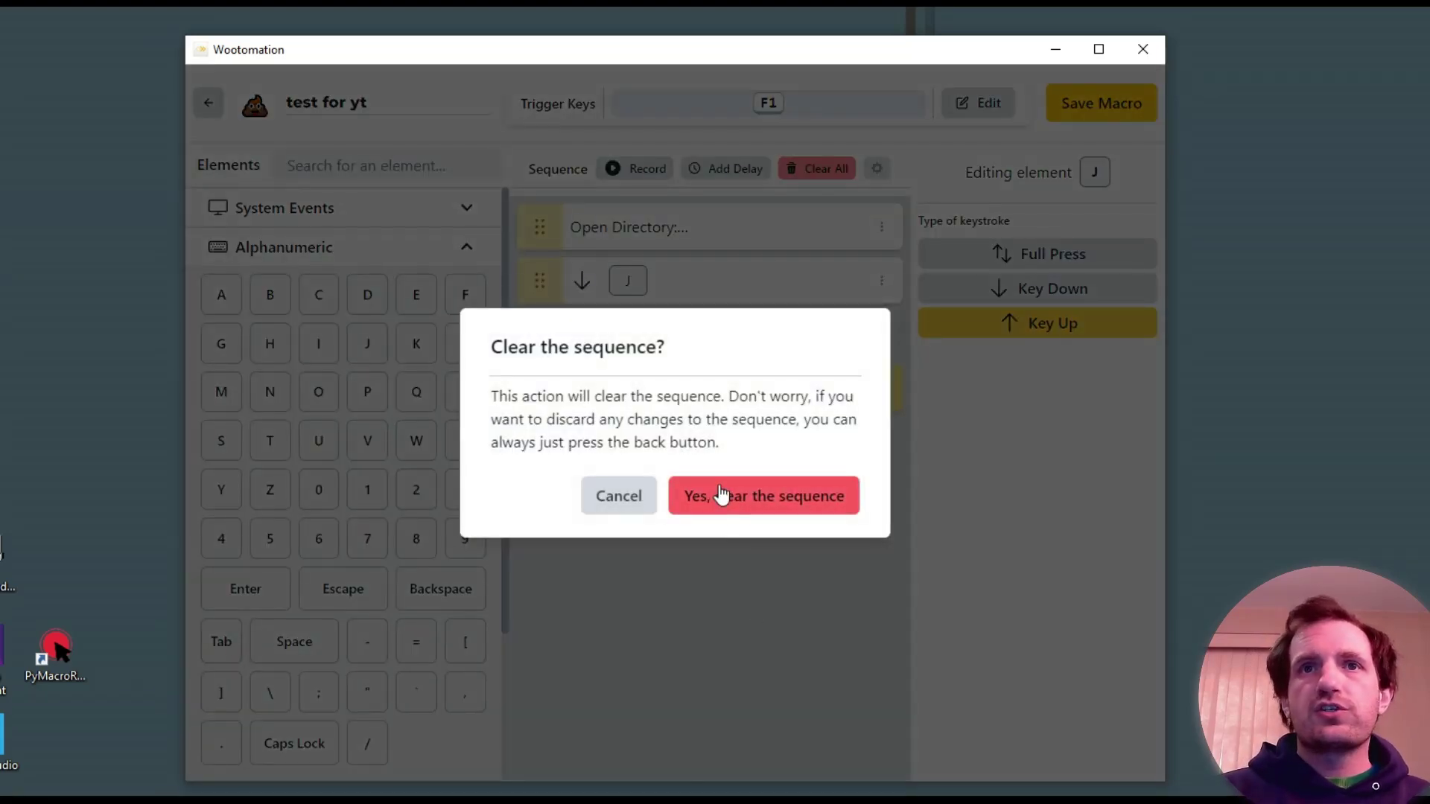
{"action": "left_click", "coordinate": [697, 495]}
{"action": "left_click", "coordinate": [304, 253]}
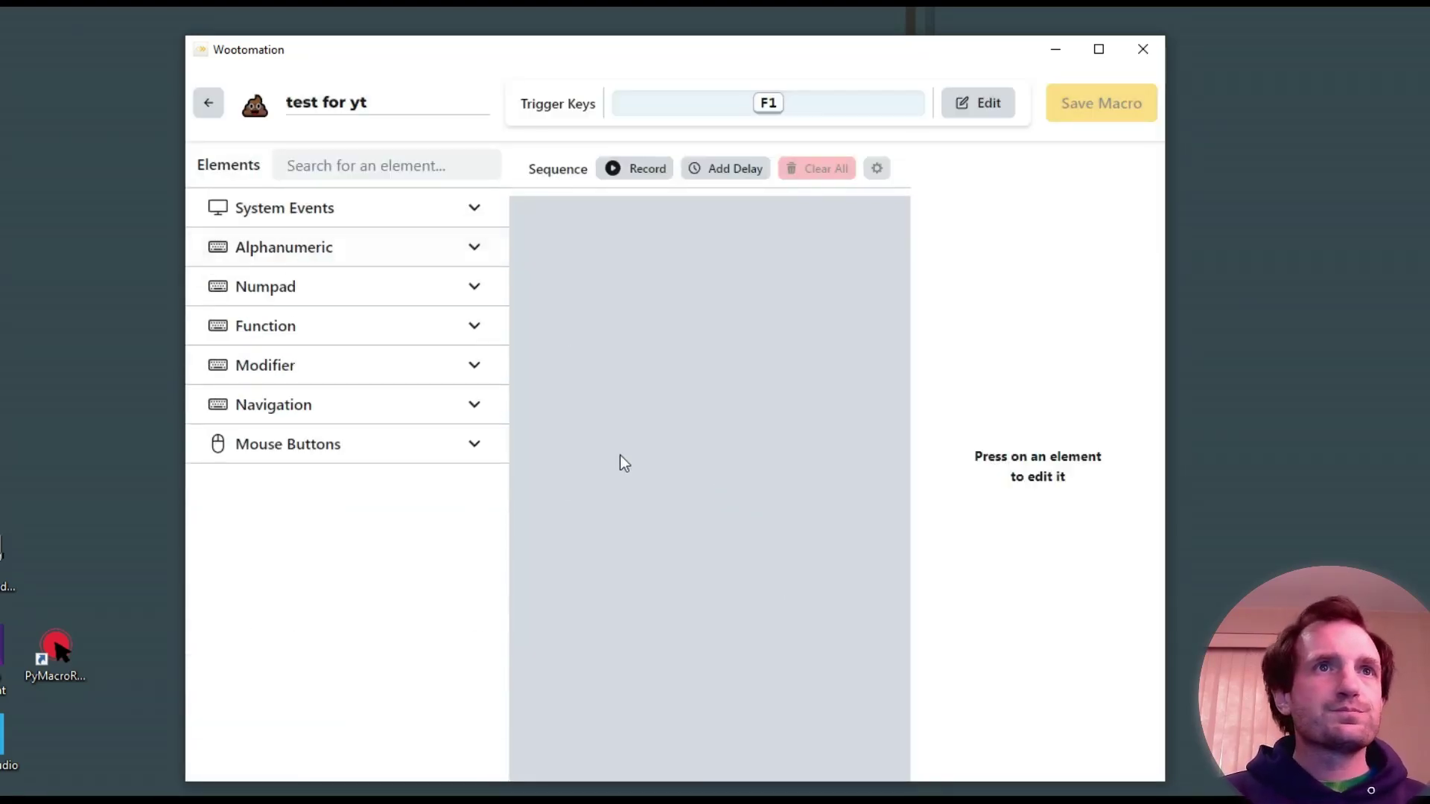
{"action": "left_click", "coordinate": [310, 292]}
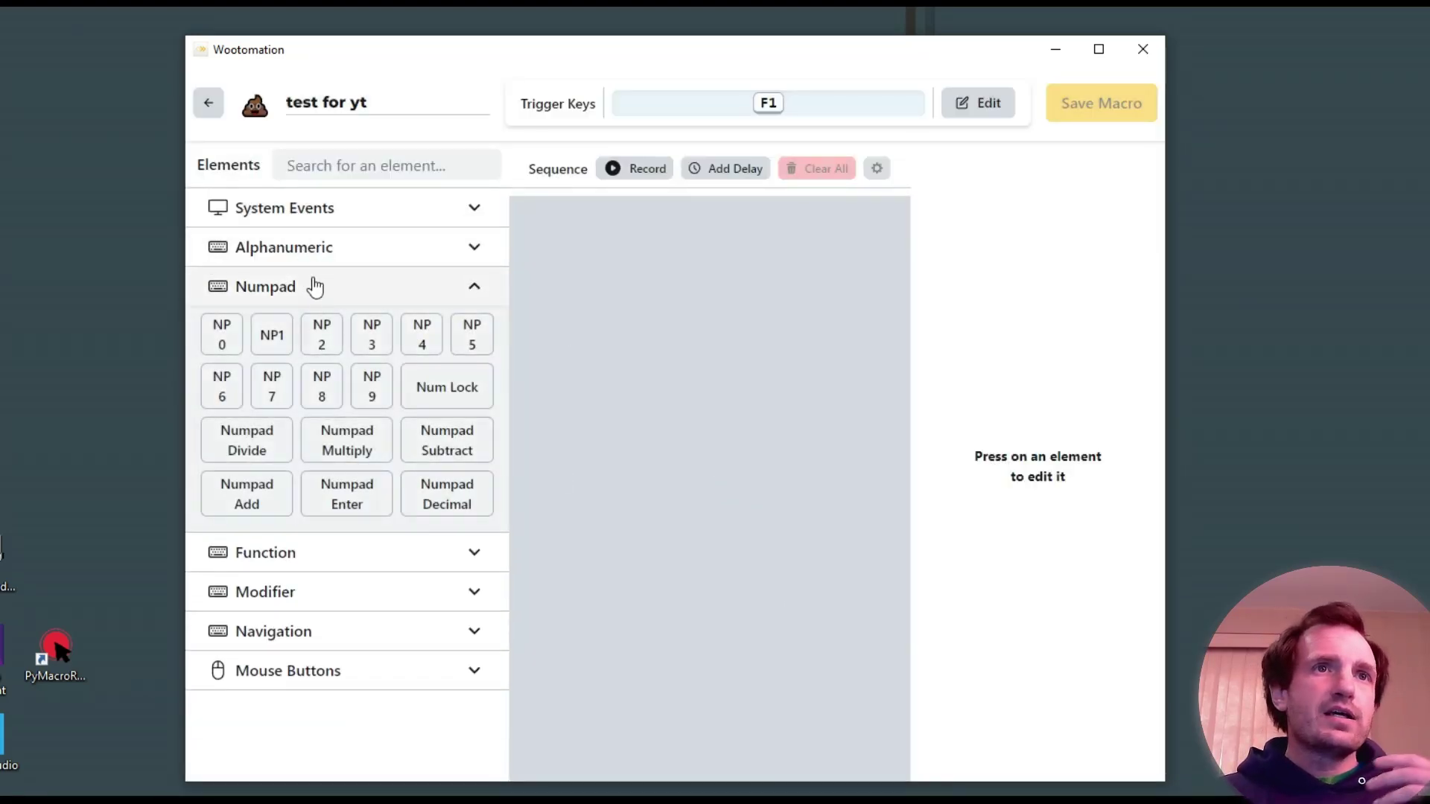
{"action": "left_click", "coordinate": [312, 291]}
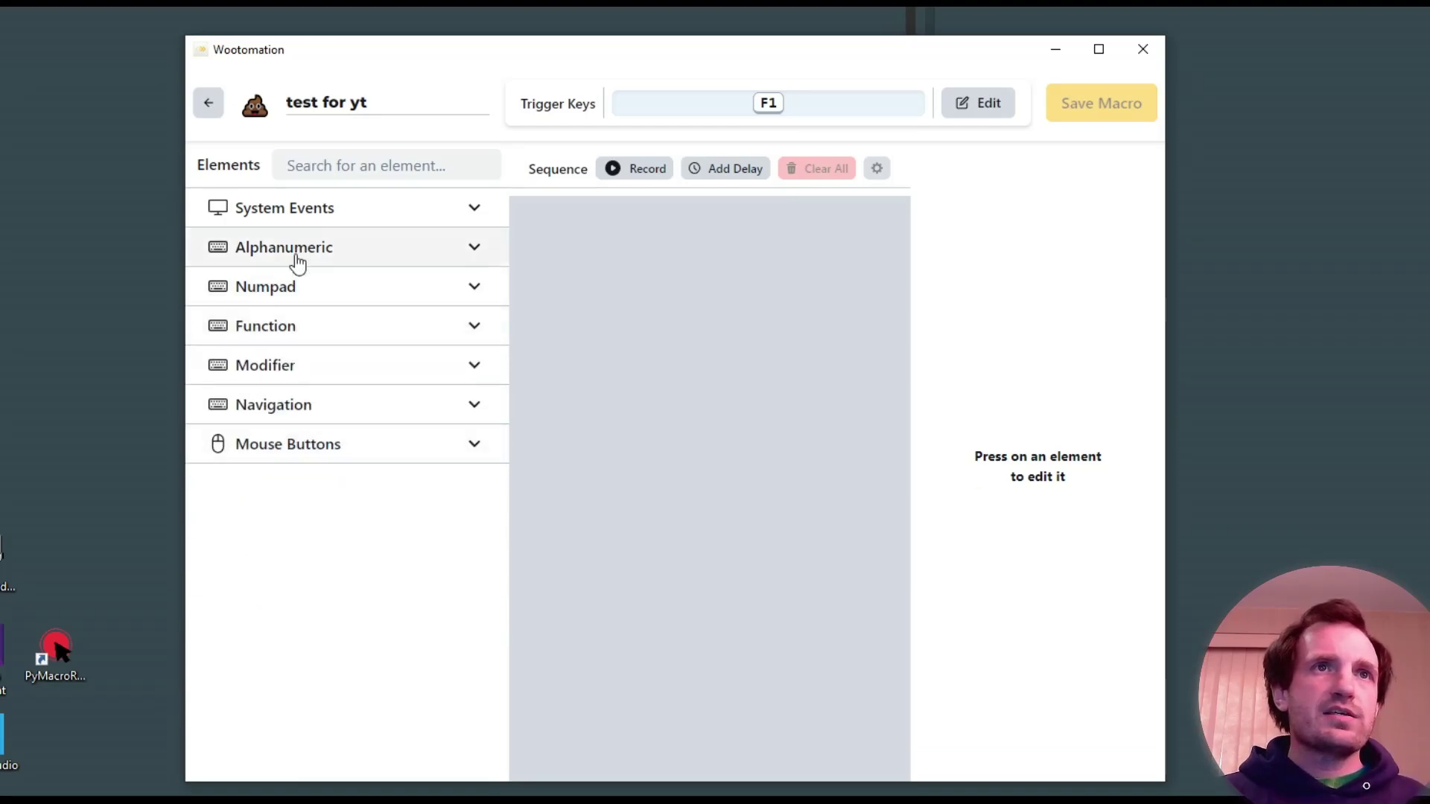
{"action": "left_click", "coordinate": [297, 261]}
{"action": "left_click", "coordinate": [297, 257]}
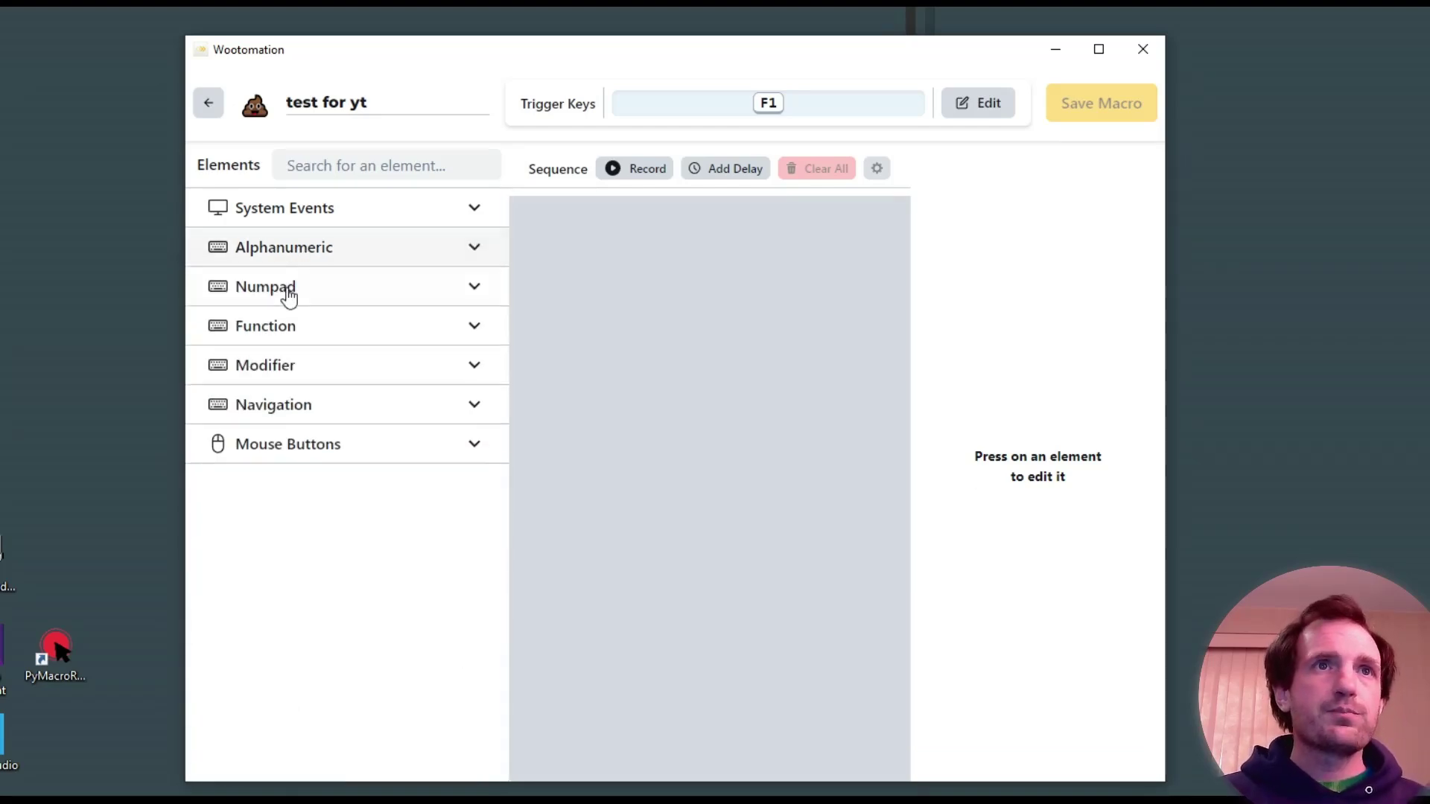
- Browse the Function, Modifier and Navigation groups, leaving Mouse Buttons expanded
{"action": "left_click", "coordinate": [287, 327]}
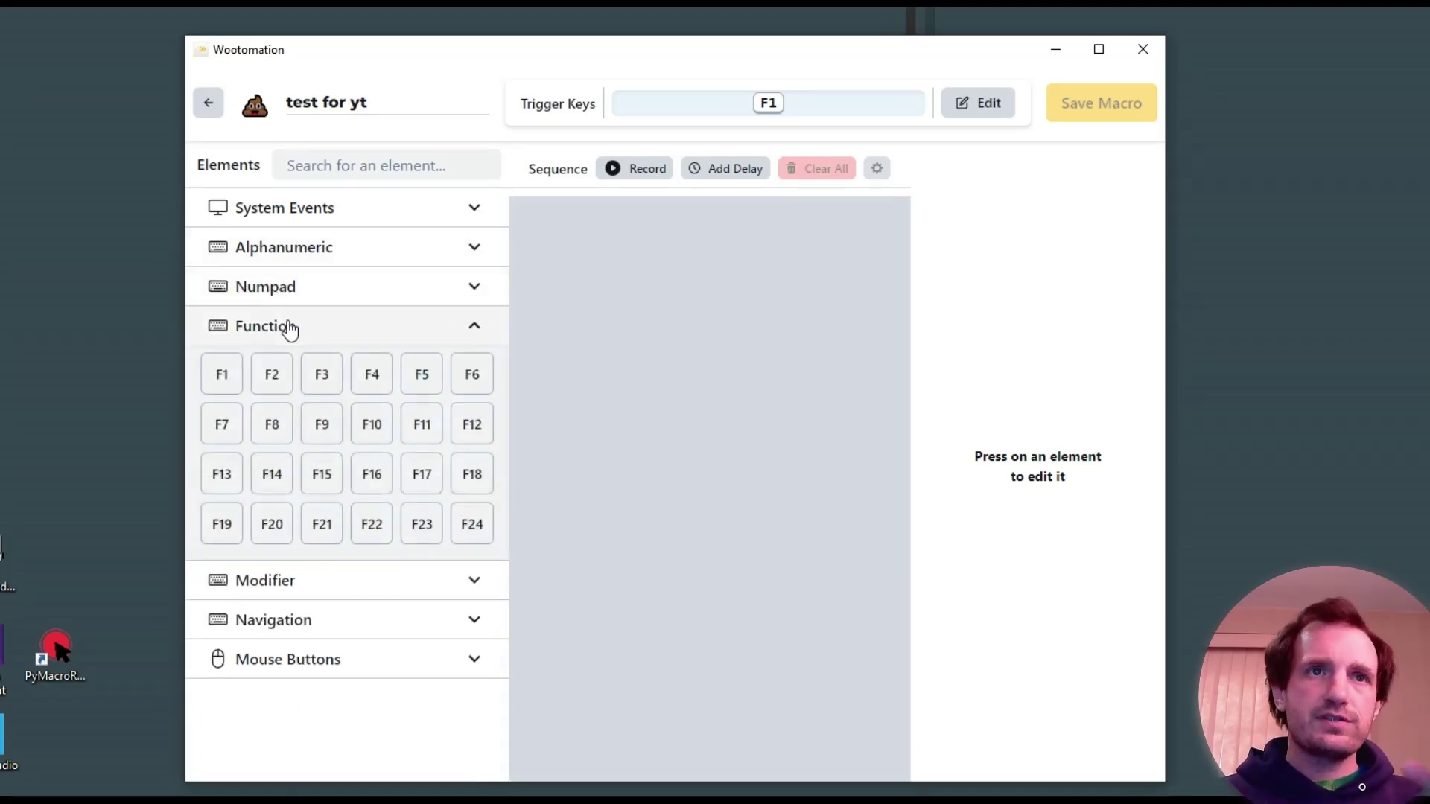
{"action": "left_click", "coordinate": [290, 328]}
{"action": "left_click", "coordinate": [301, 372]}
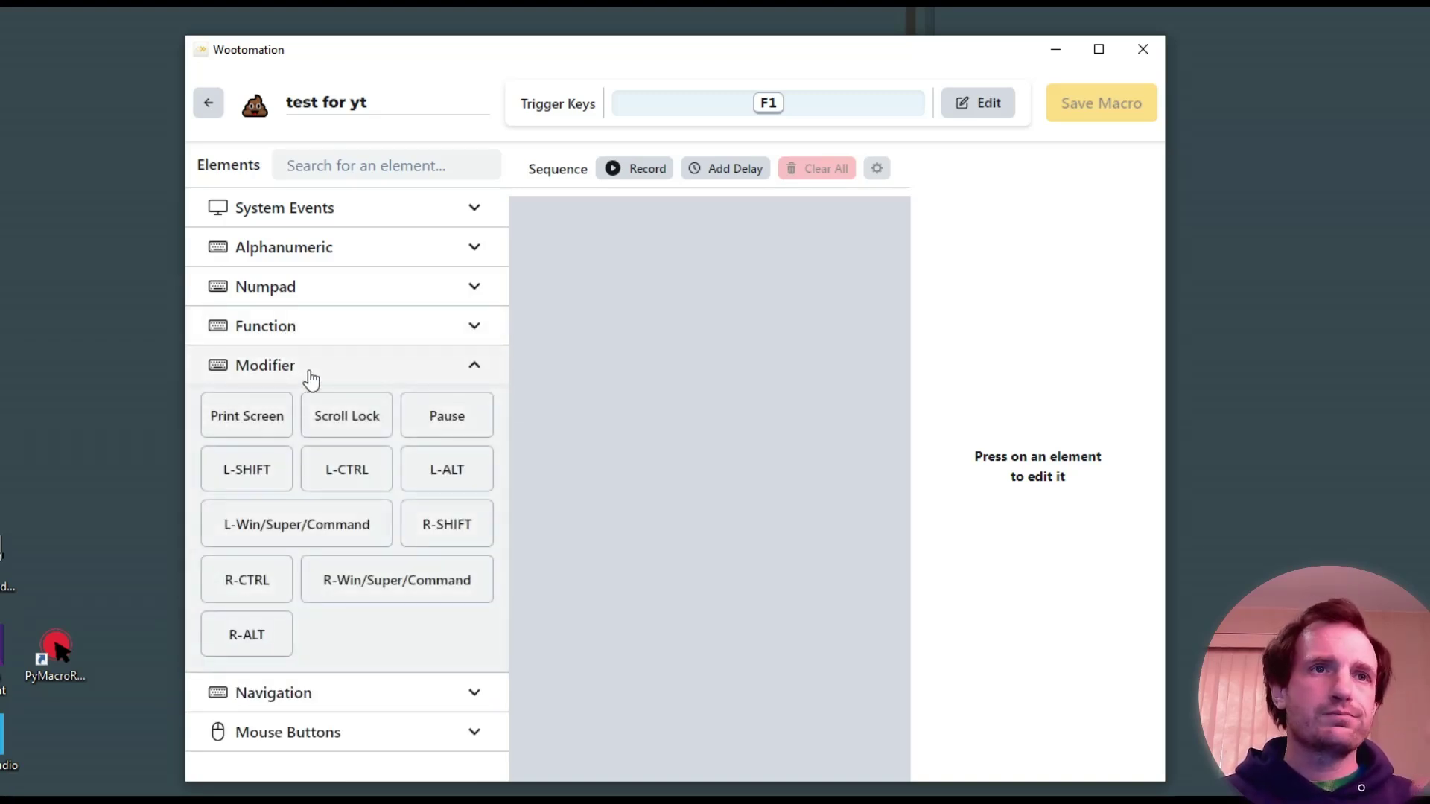
{"action": "left_click", "coordinate": [311, 380]}
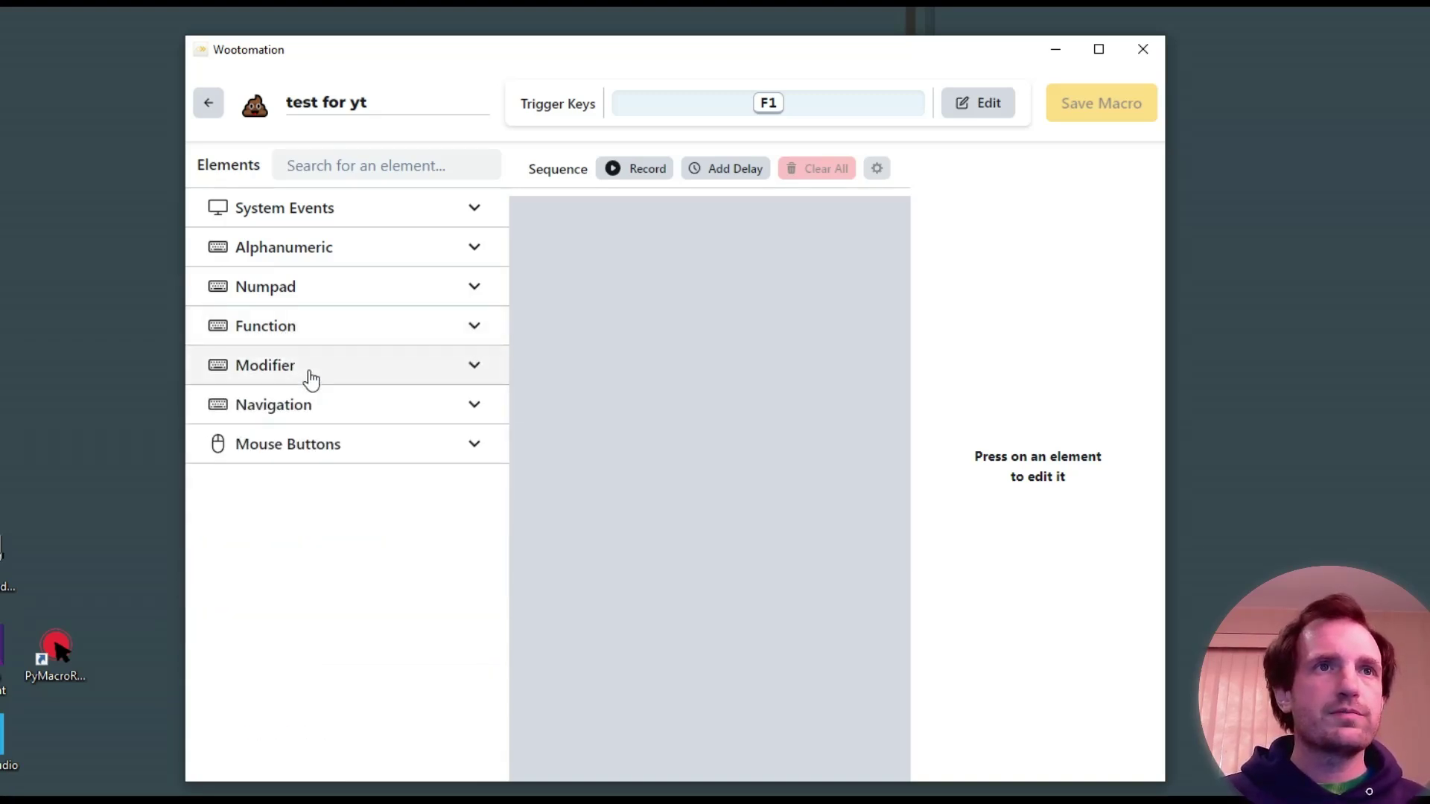
{"action": "left_click", "coordinate": [312, 406]}
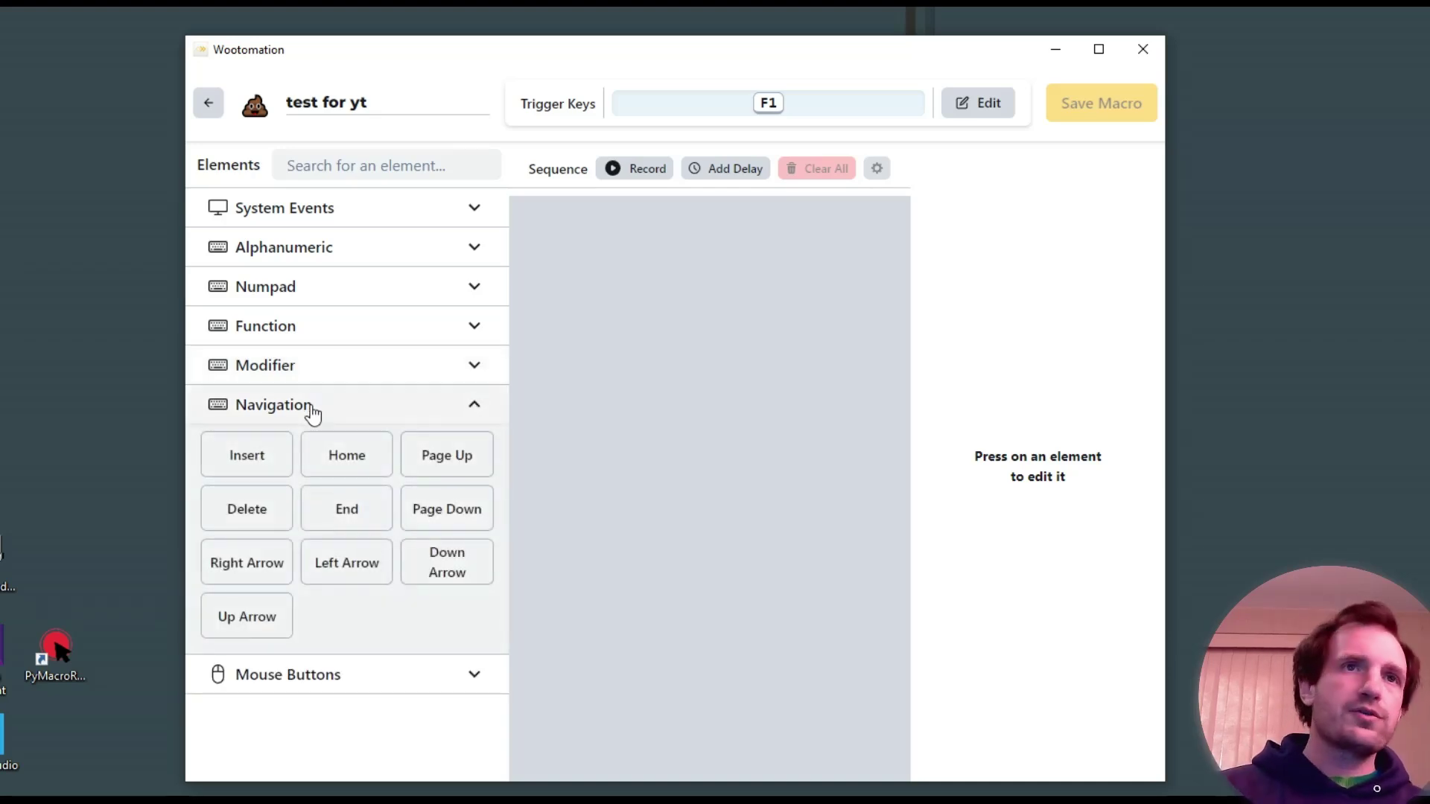
{"action": "left_click", "coordinate": [312, 406]}
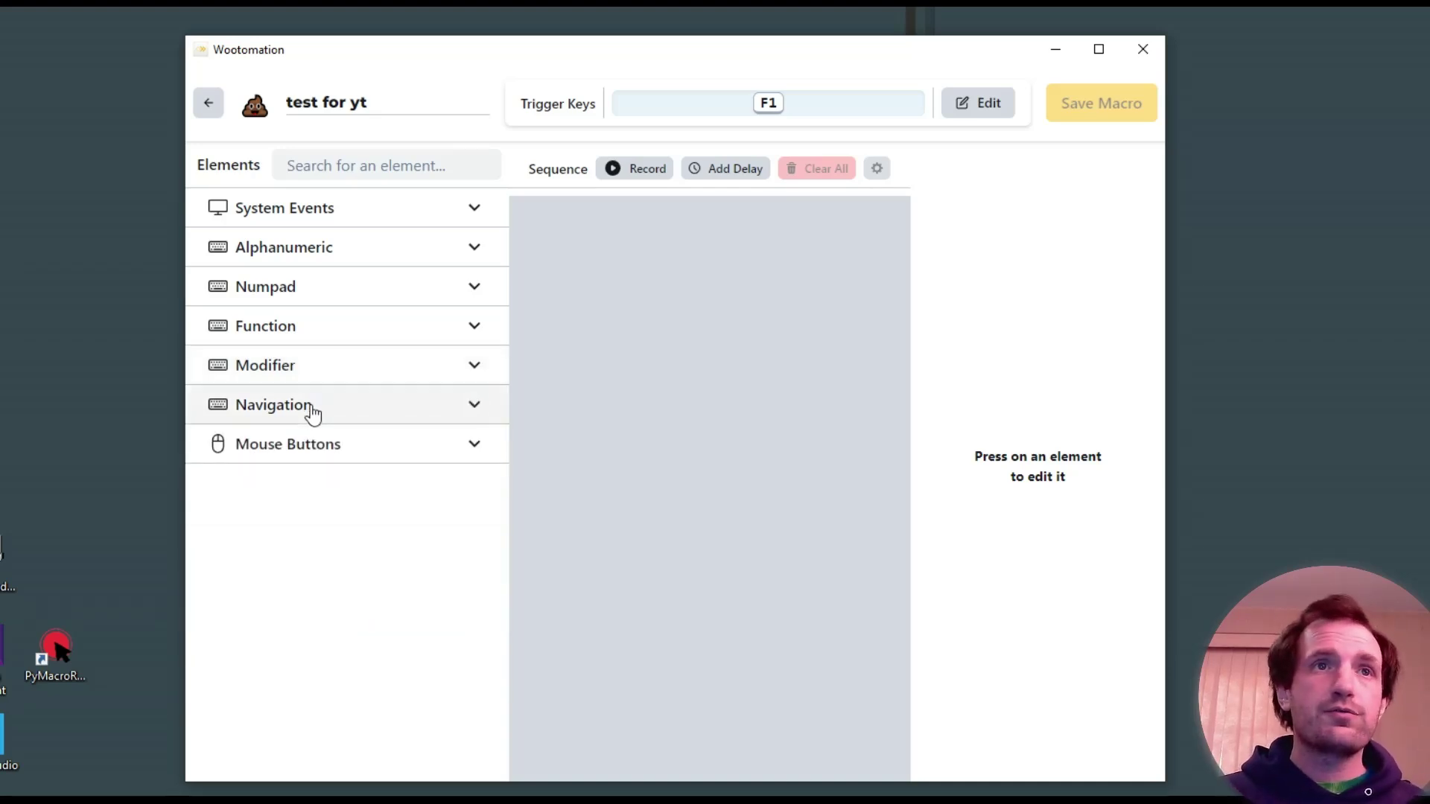
{"action": "left_click", "coordinate": [322, 445]}
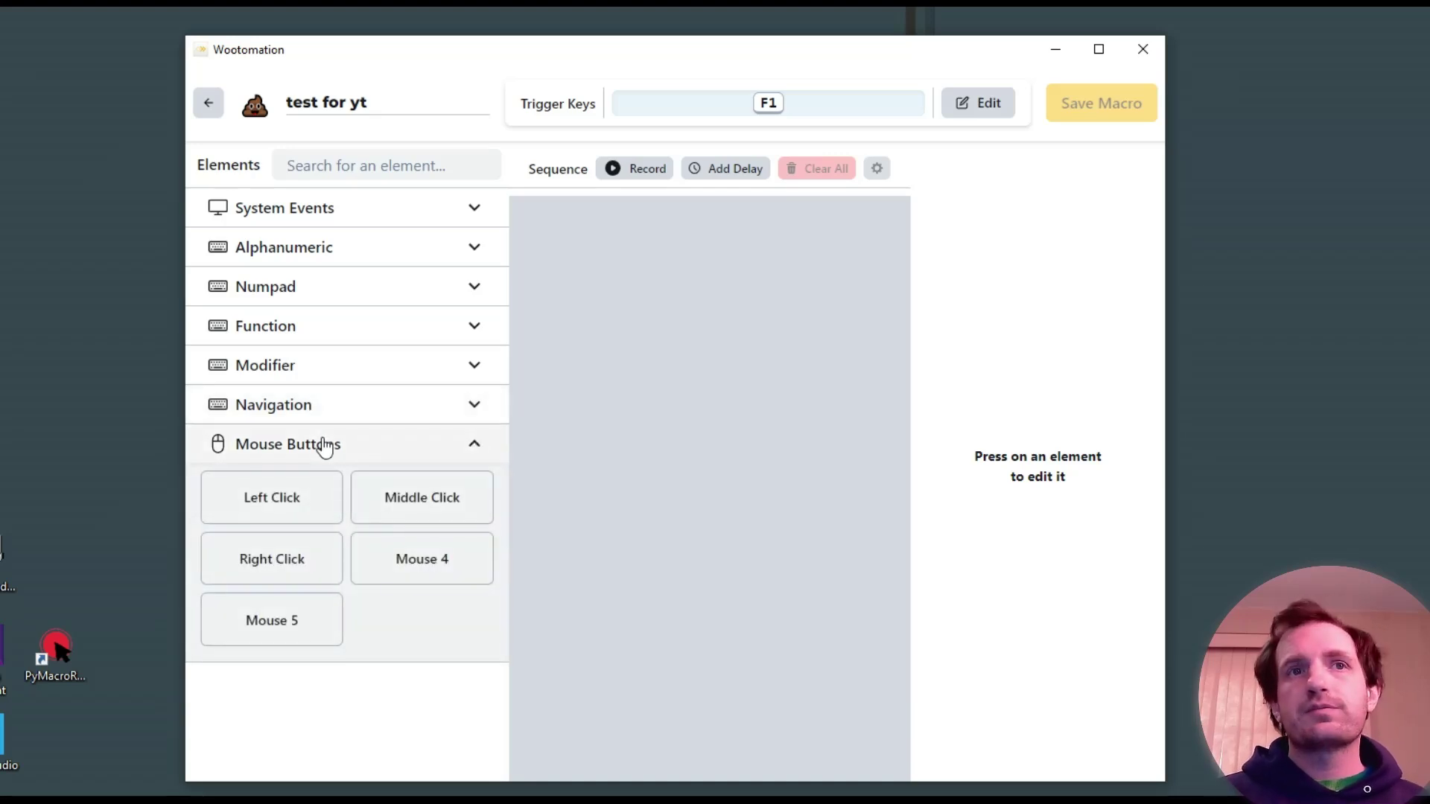
- Add Left Click, B and I full-press steps, try reordering Left Click, then start recording
{"action": "left_click", "coordinate": [279, 514]}
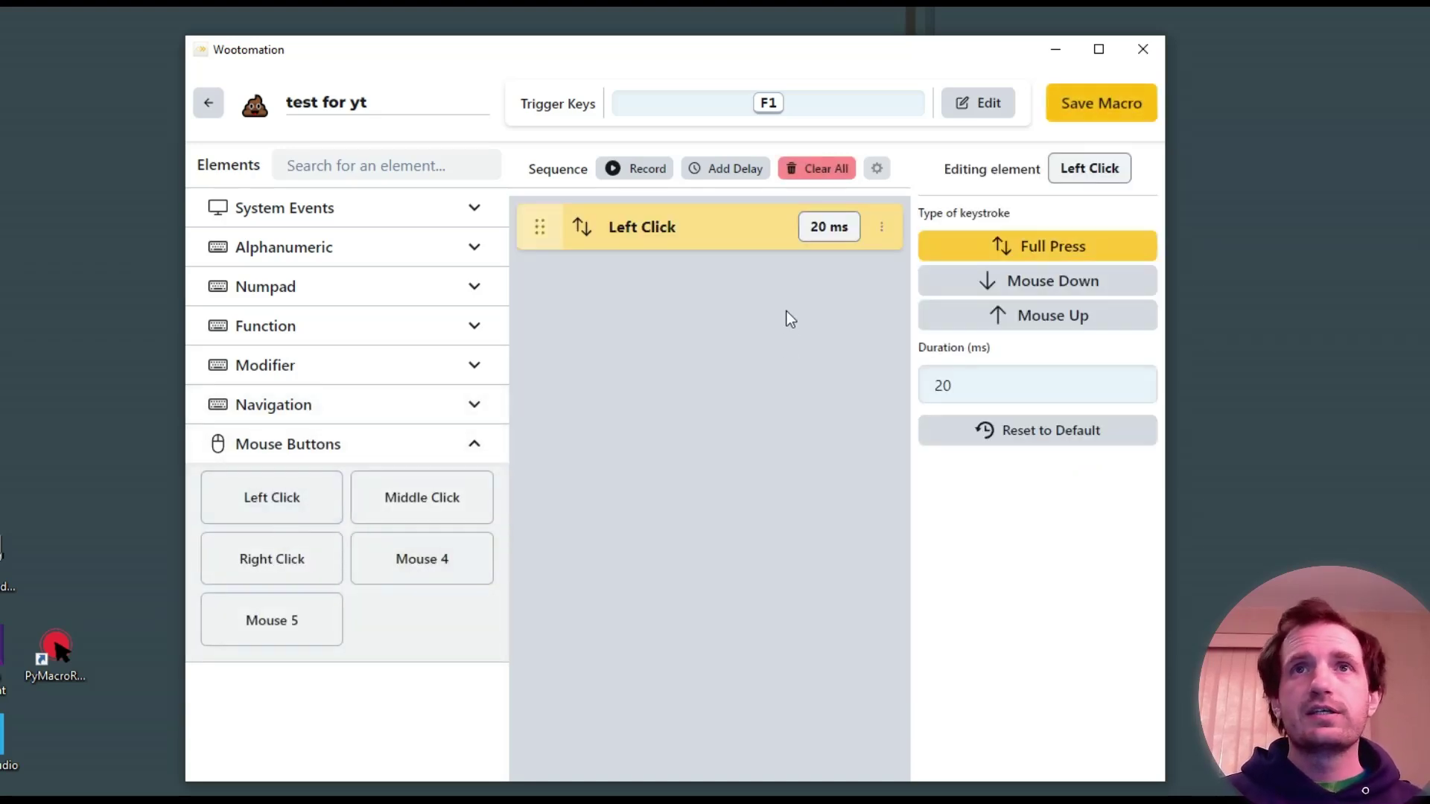
{"action": "left_click_drag", "start_coordinate": [537, 227], "coordinate": [525, 406]}
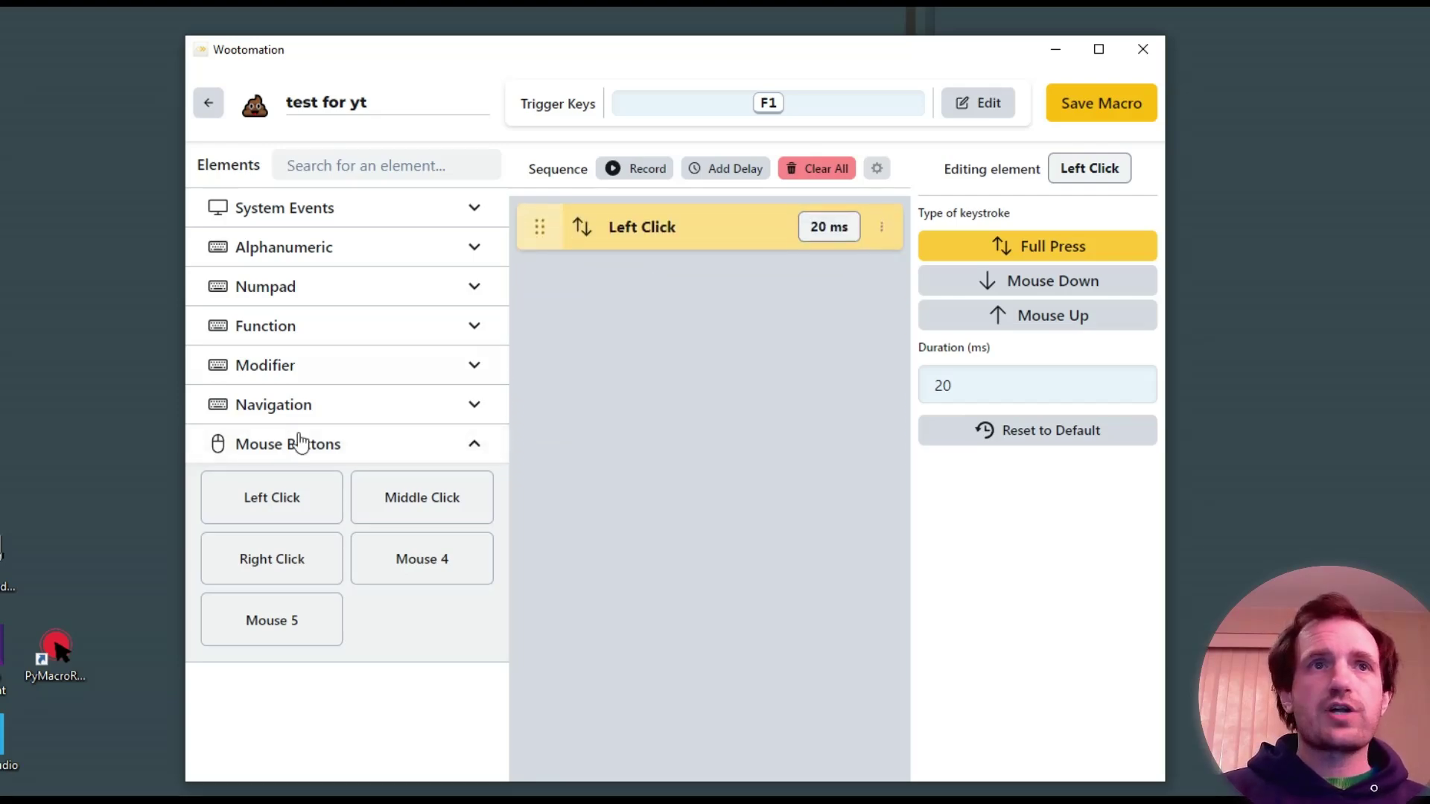
{"action": "left_click", "coordinate": [297, 253]}
{"action": "left_click", "coordinate": [276, 295]}
{"action": "left_click", "coordinate": [318, 343]}
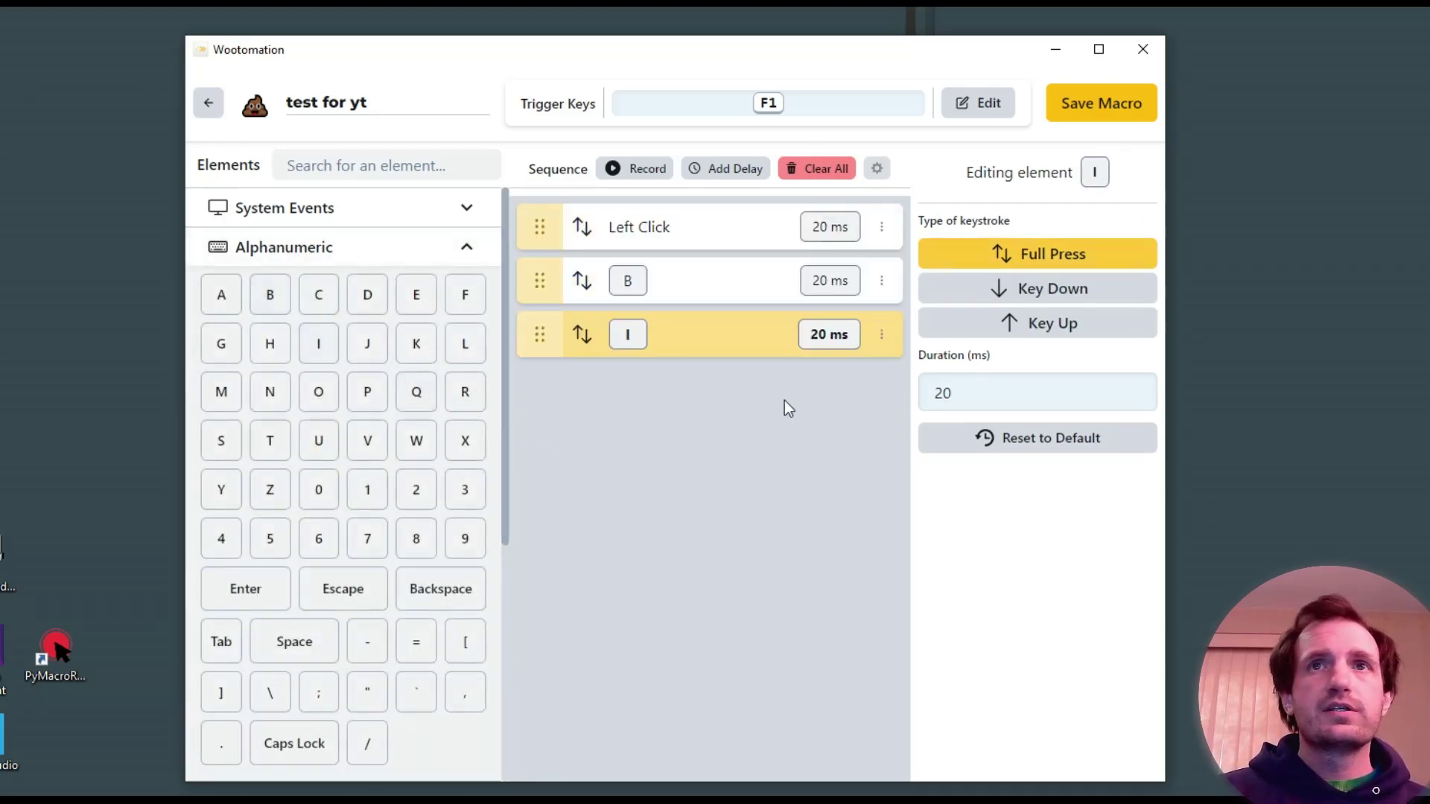
{"action": "mouse_move", "coordinate": [537, 226]}
{"action": "left_mouse_down"}
{"action": "mouse_move", "coordinate": [538, 292]}
{"action": "mouse_move", "coordinate": [549, 214]}
{"action": "left_mouse_up"}
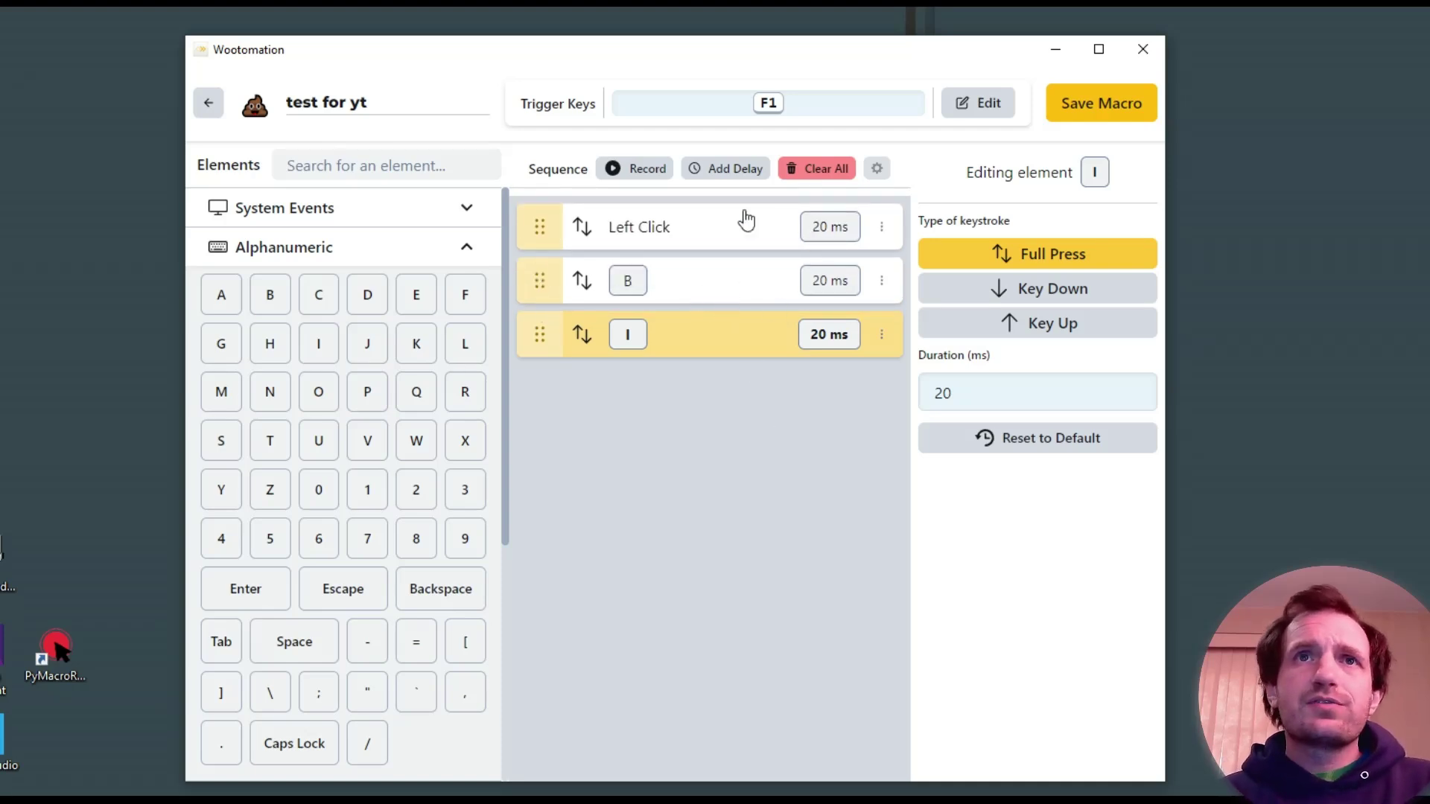
{"action": "left_click", "coordinate": [645, 174]}
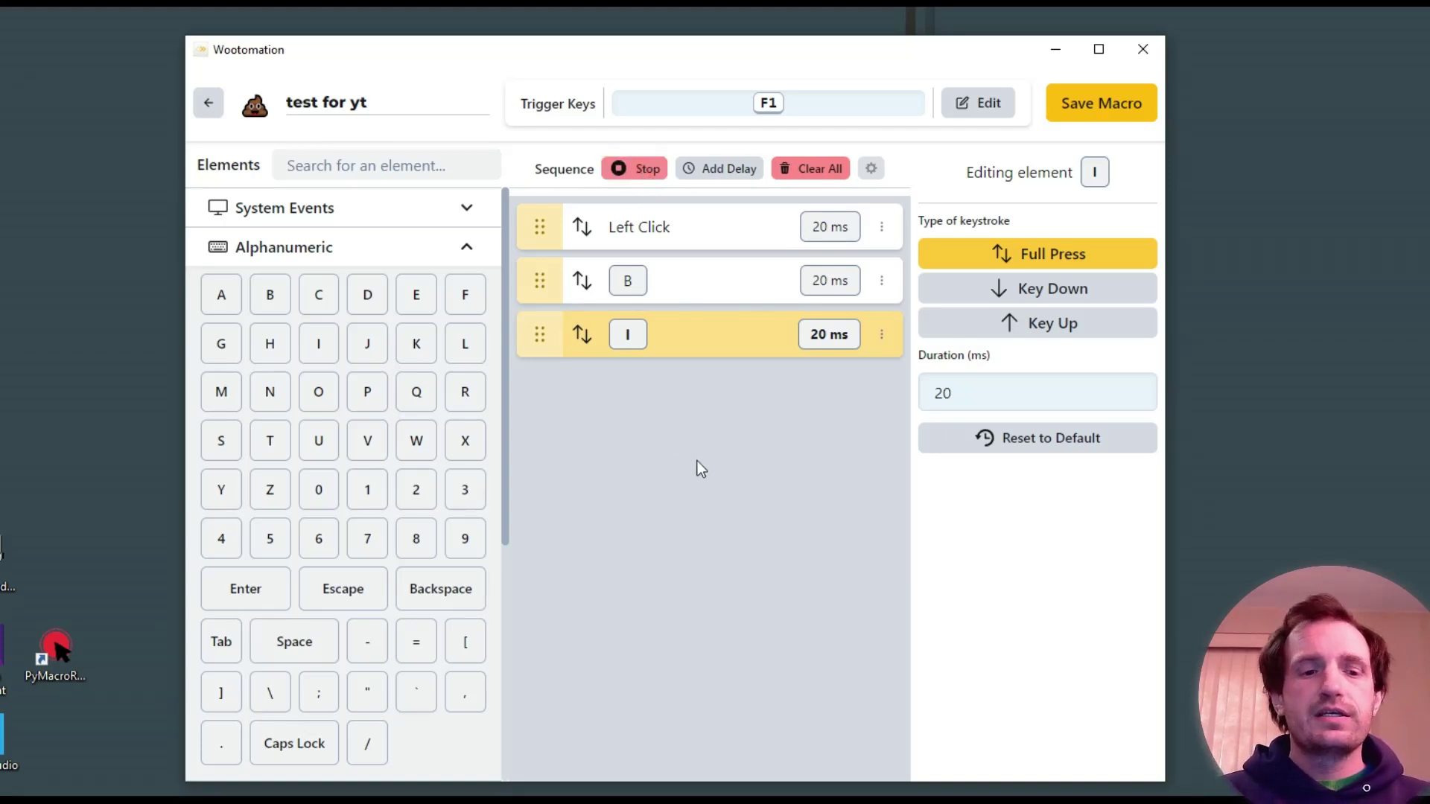
- Record A, S and D presses and releases, then stop recording
{"action": "key", "text": "a"}
{"action": "key", "text": "s"}
{"action": "key", "text": "d"}
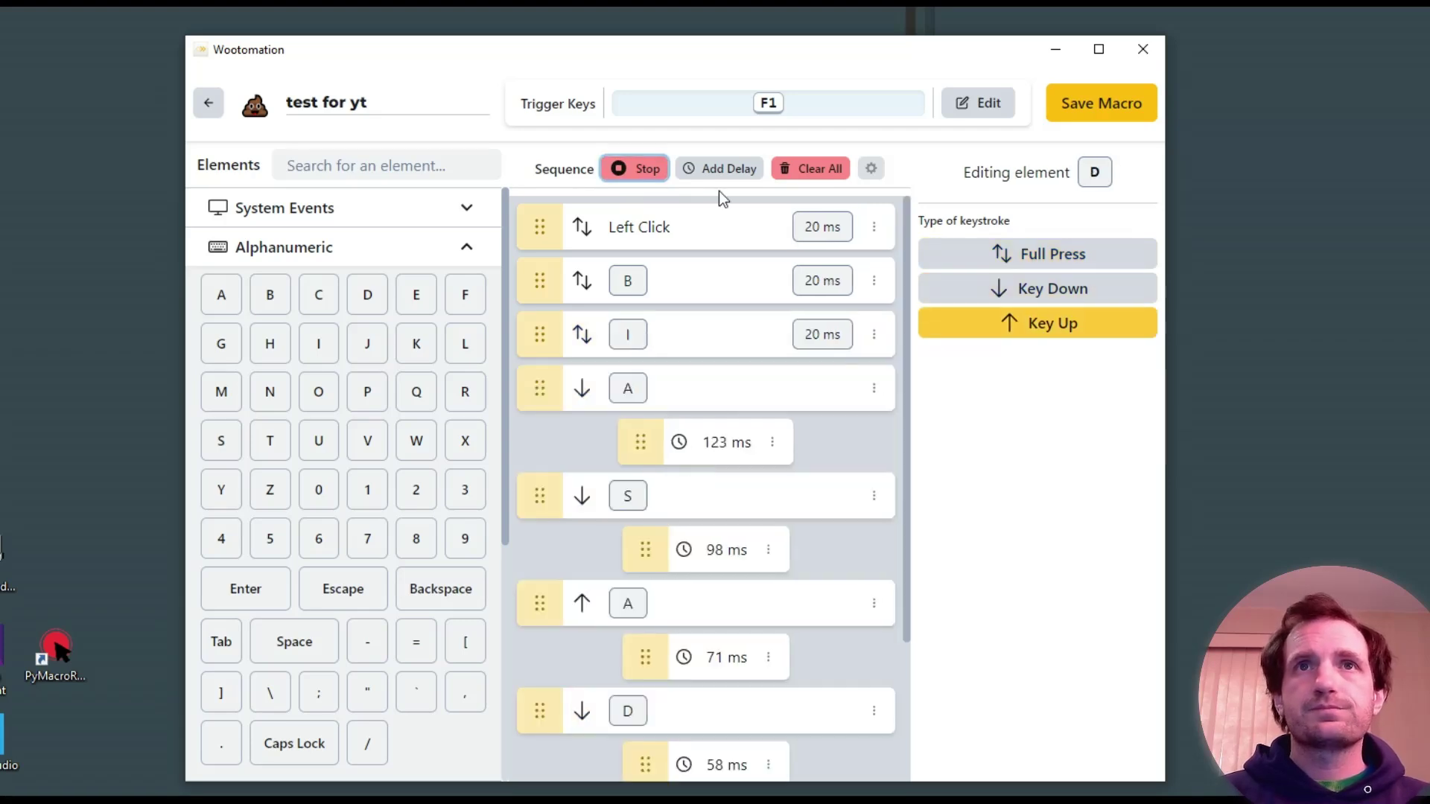
{"action": "left_click", "coordinate": [639, 171]}
{"action": "scroll", "coordinate": [754, 559], "scroll_direction": "down", "scroll_amount": 3}
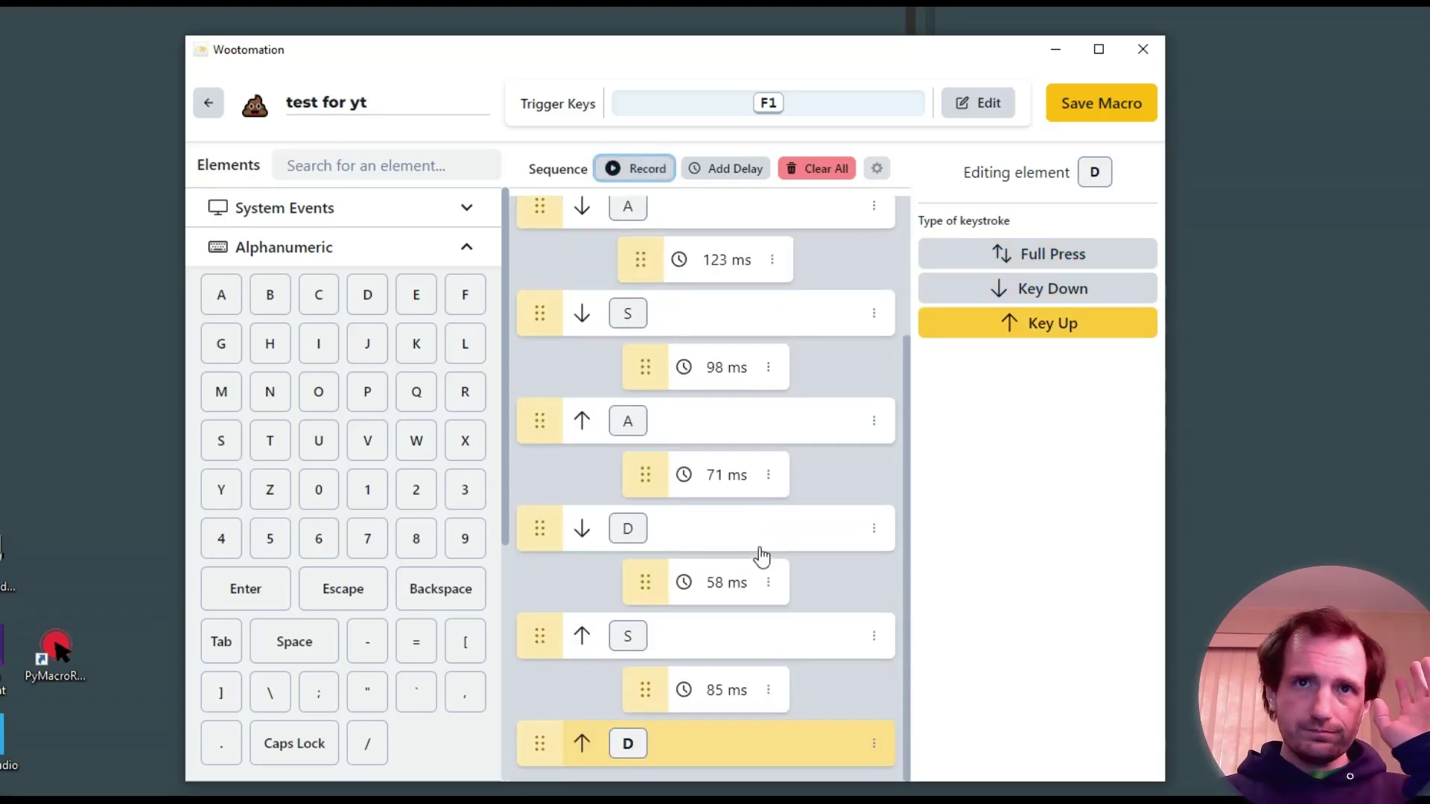
{"action": "scroll", "coordinate": [760, 551], "scroll_direction": "up", "scroll_amount": 3}
- Change the 123 ms delay to 20 ms, then delete that delay
{"action": "left_click", "coordinate": [745, 451]}
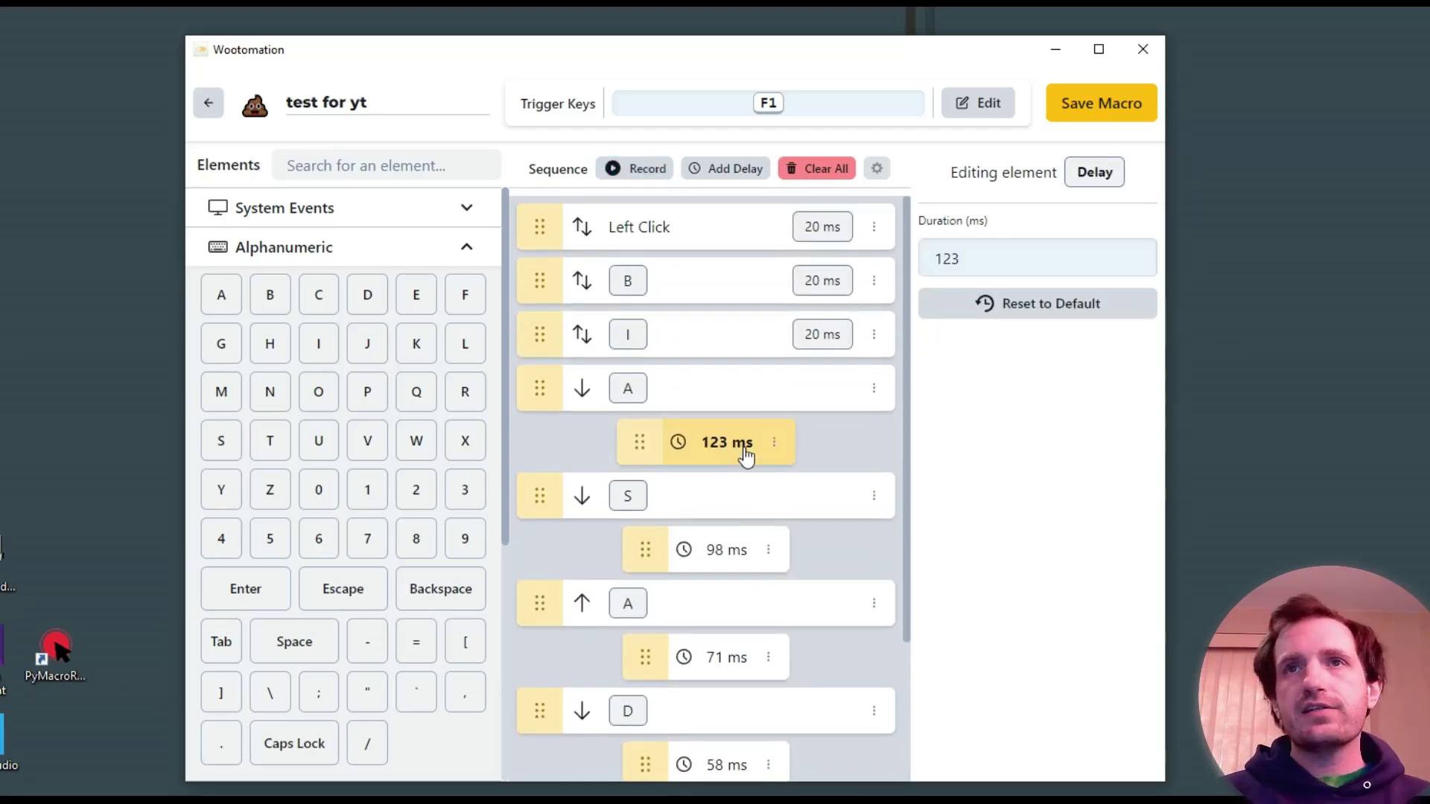
{"action": "double_click", "coordinate": [984, 271]}
{"action": "type", "text": "20"}
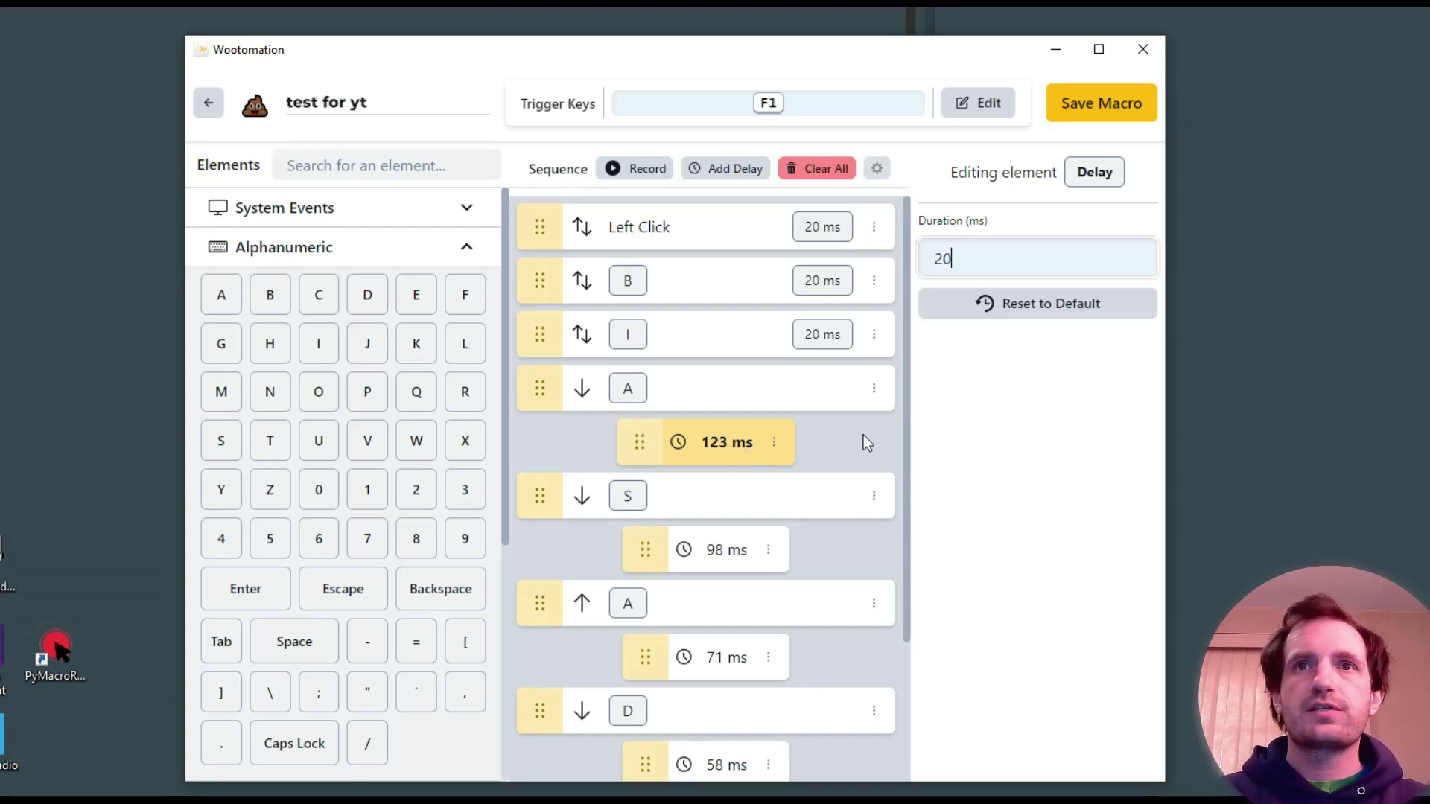
{"action": "left_click", "coordinate": [864, 435]}
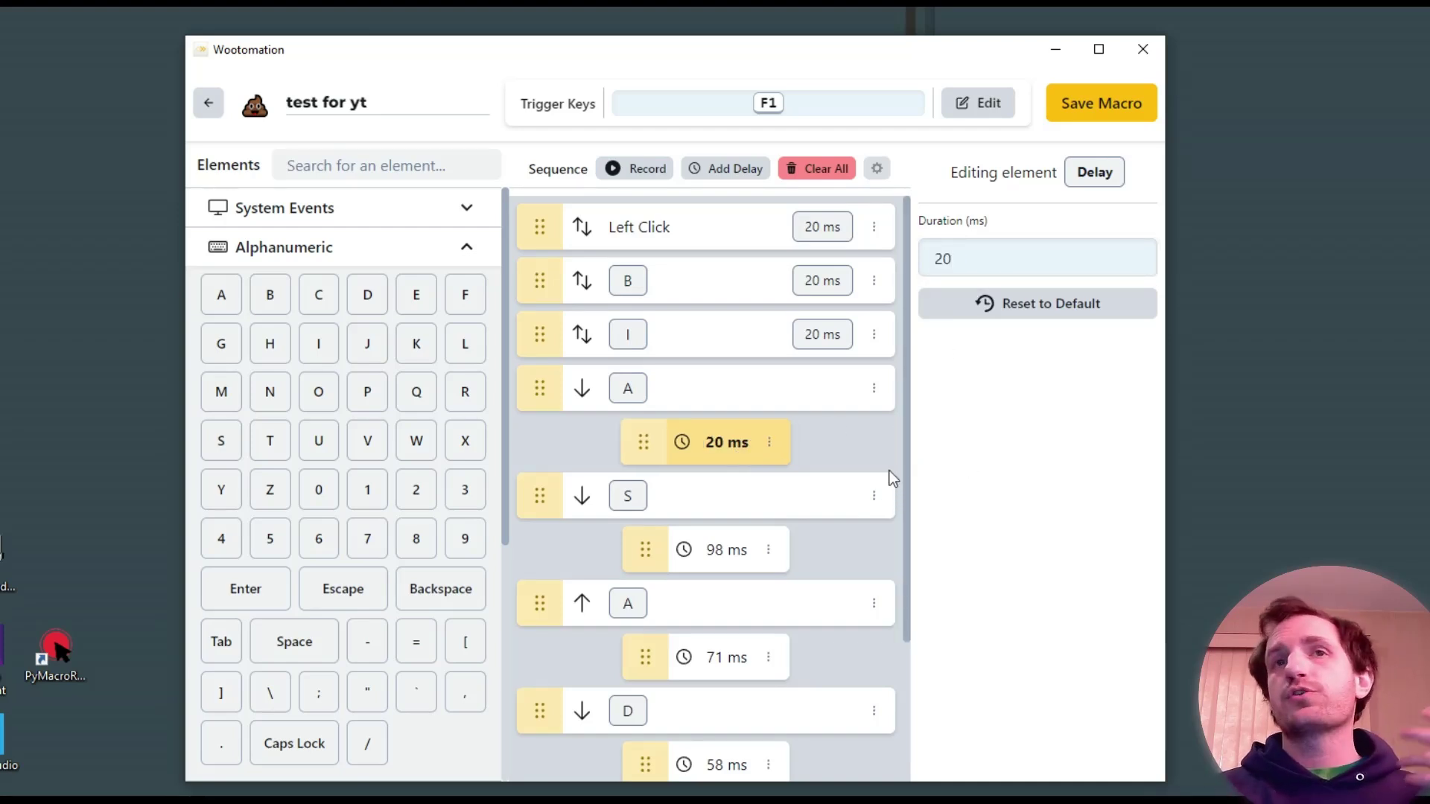
{"action": "scroll", "coordinate": [841, 529], "scroll_direction": "down", "scroll_amount": 3}
{"action": "left_click", "coordinate": [771, 260]}
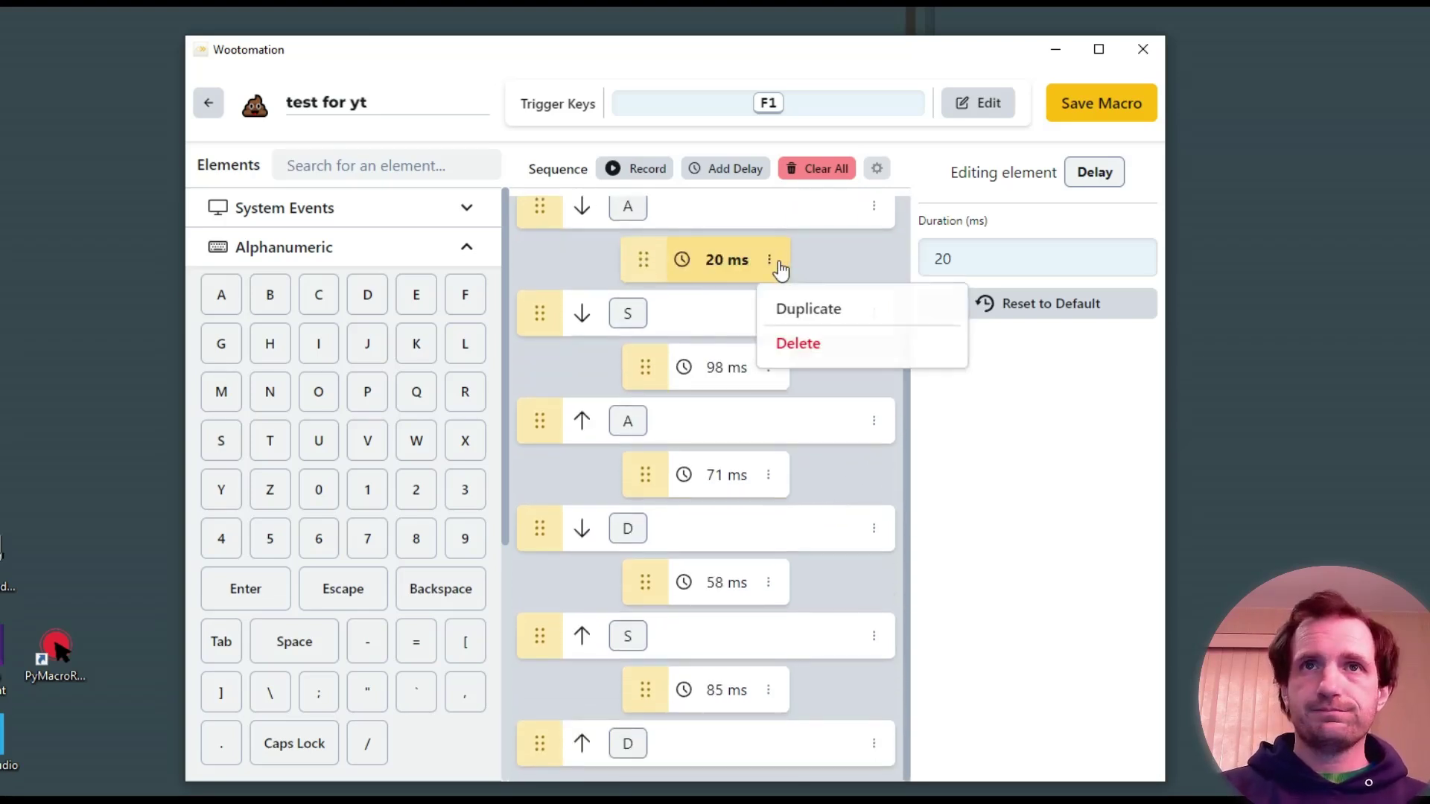
{"action": "left_click", "coordinate": [803, 343]}
{"action": "scroll", "coordinate": [824, 483], "scroll_direction": "up", "scroll_amount": 2}
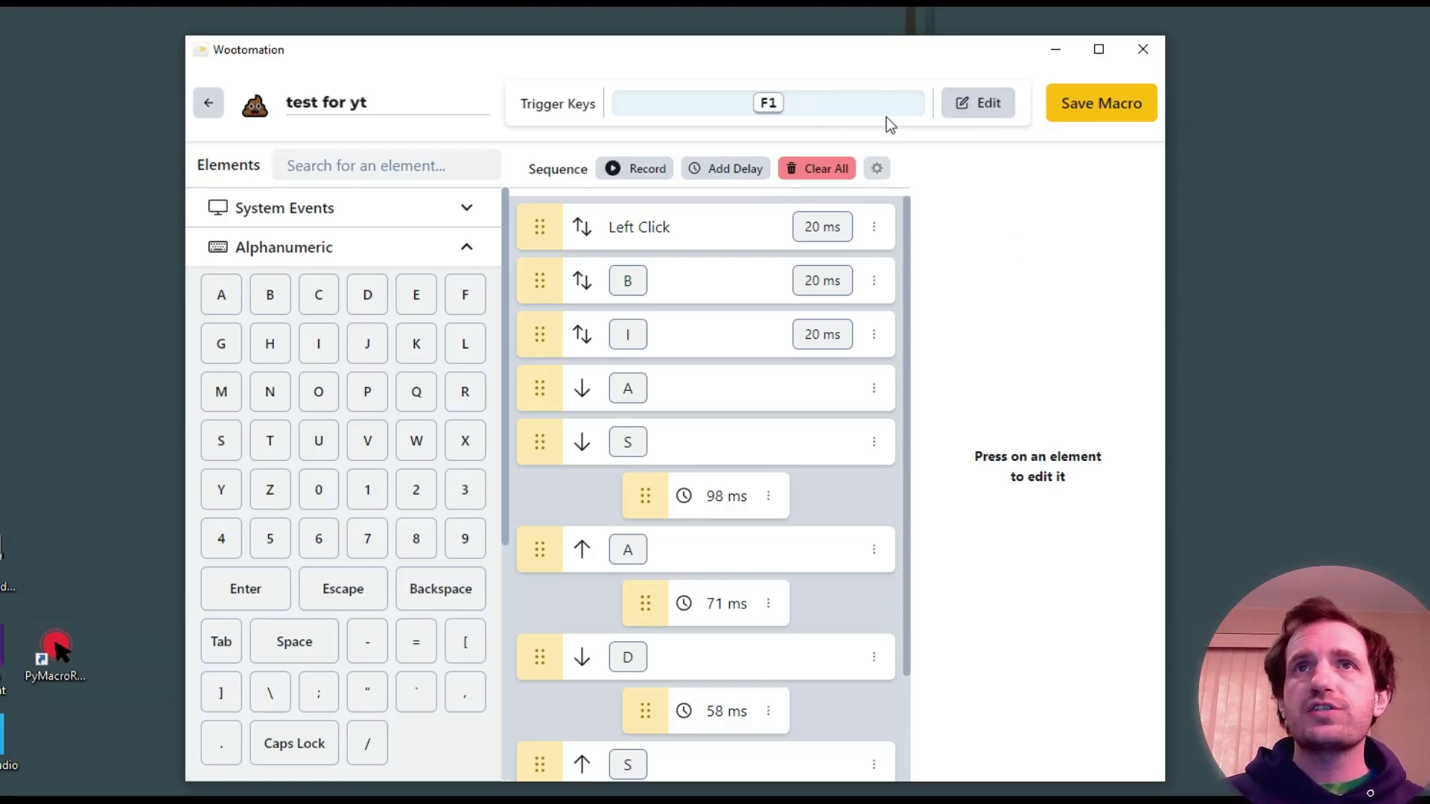
- Change the macro's trigger key to F2 and save it
{"action": "left_click", "coordinate": [968, 104]}
{"action": "left_click", "coordinate": [786, 454]}
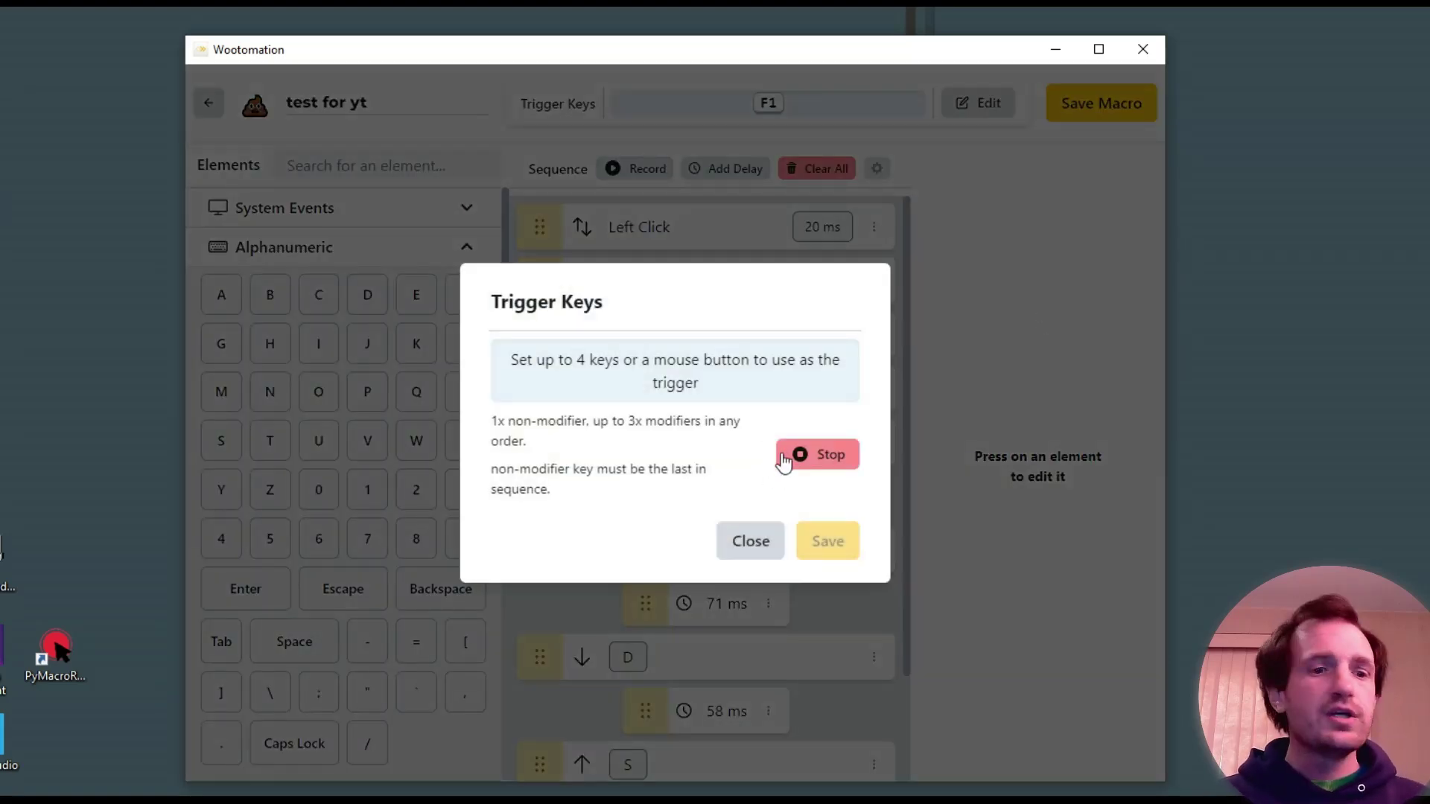
{"action": "key", "text": "F2"}
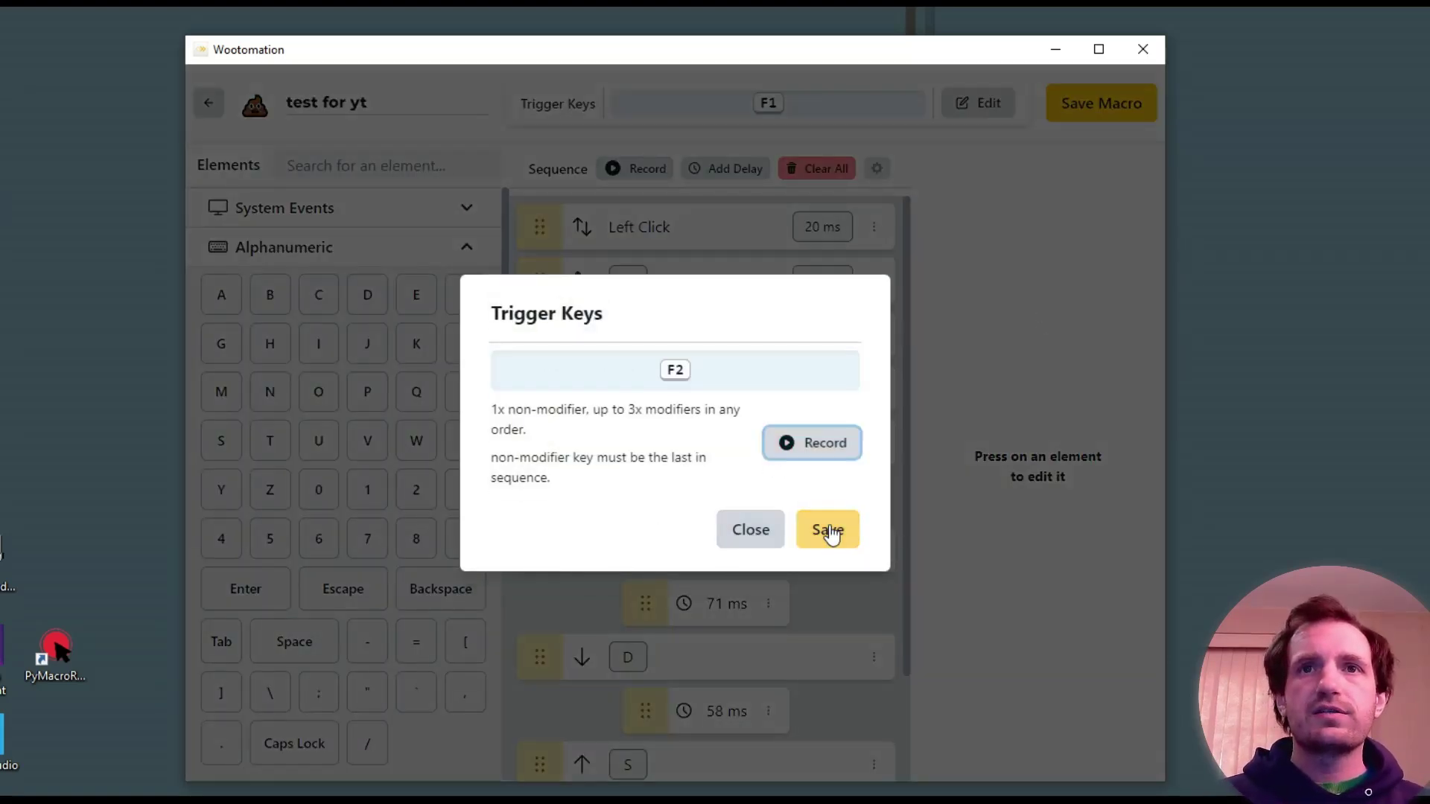
{"action": "left_click", "coordinate": [825, 538]}
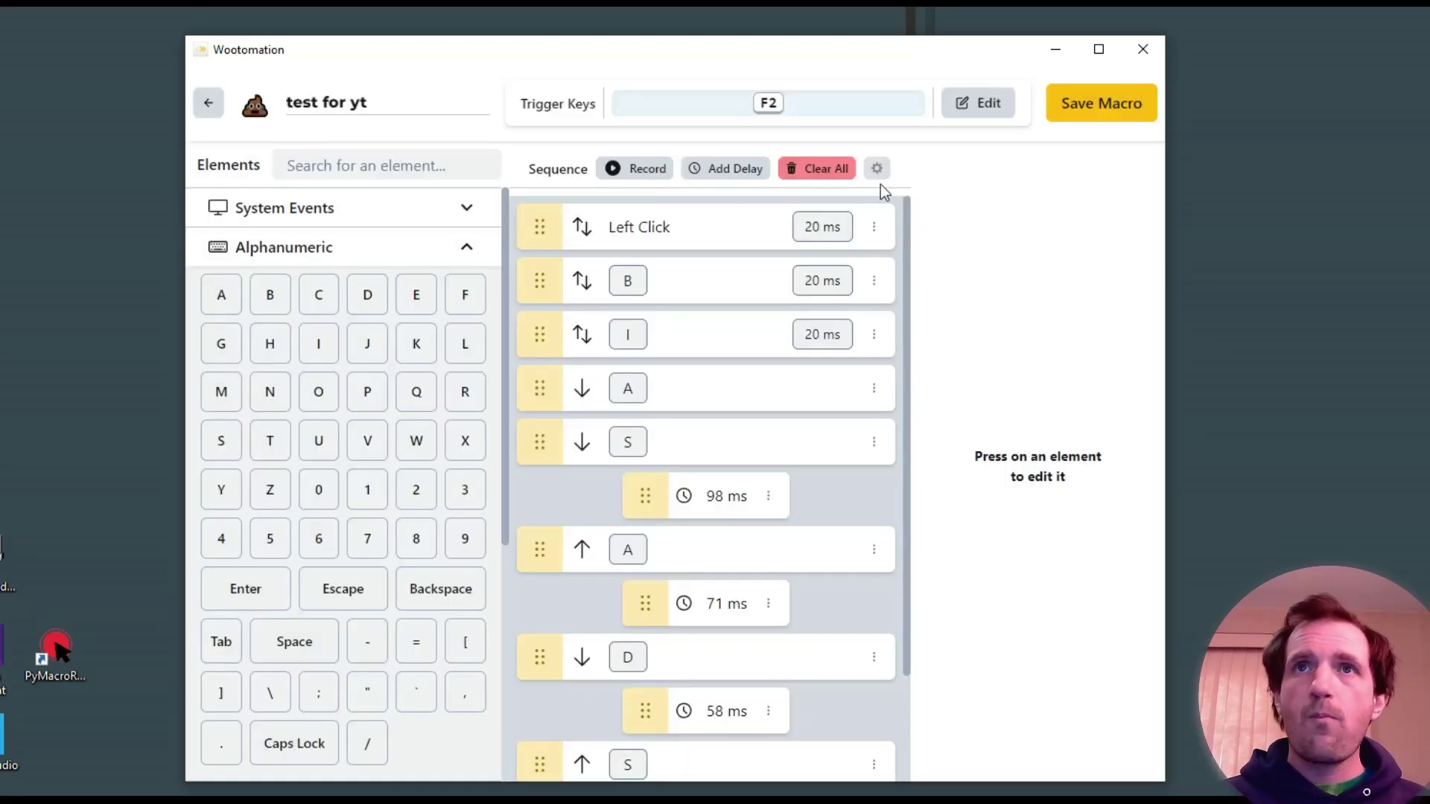
- Collapse the Alphanumeric and Mouse Buttons groups, inspect the B and S steps, and save the macro
{"action": "scroll", "coordinate": [799, 473], "scroll_direction": "down", "scroll_amount": 2}
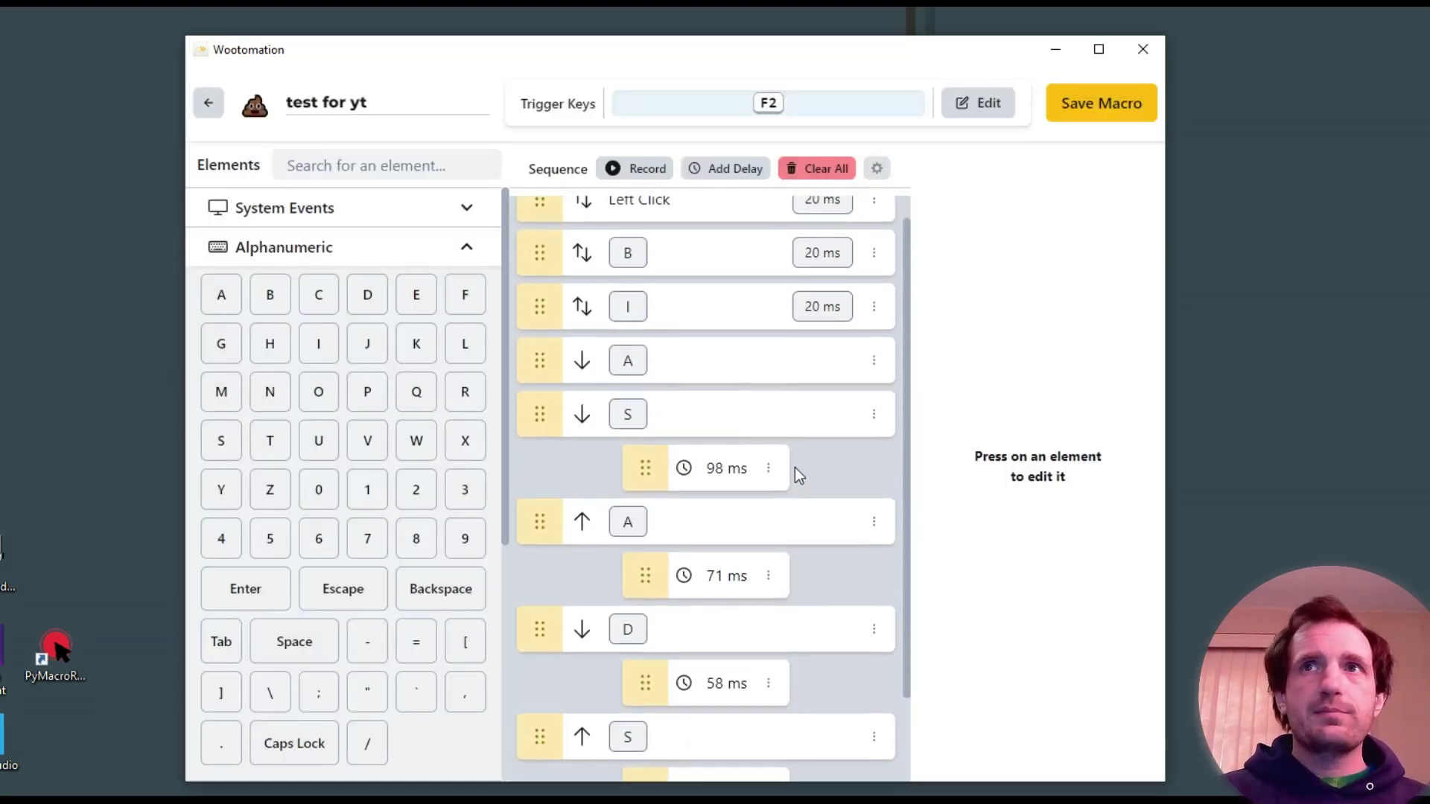
{"action": "scroll", "coordinate": [794, 468], "scroll_direction": "up", "scroll_amount": 1}
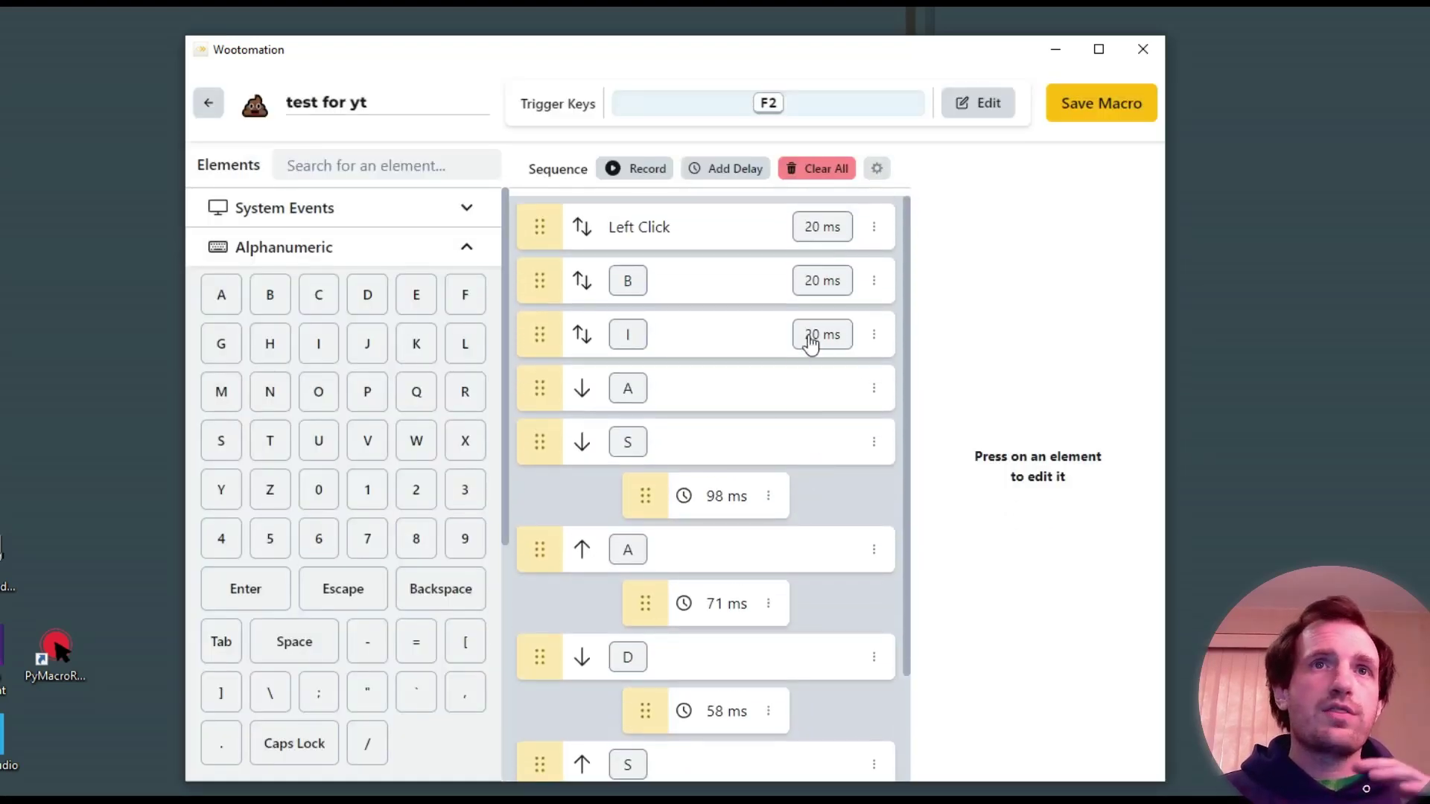
{"action": "left_click", "coordinate": [462, 261]}
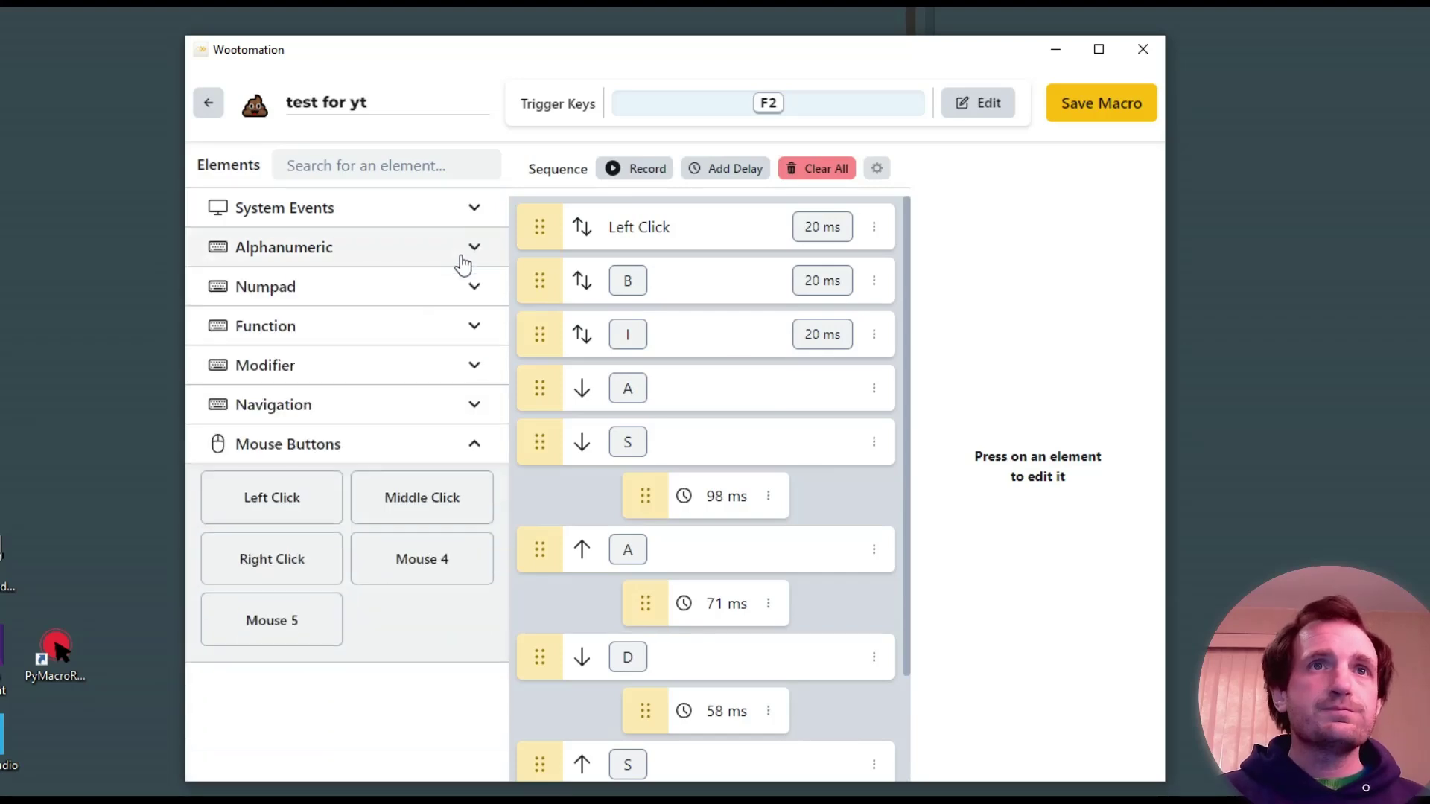
{"action": "left_click", "coordinate": [463, 444]}
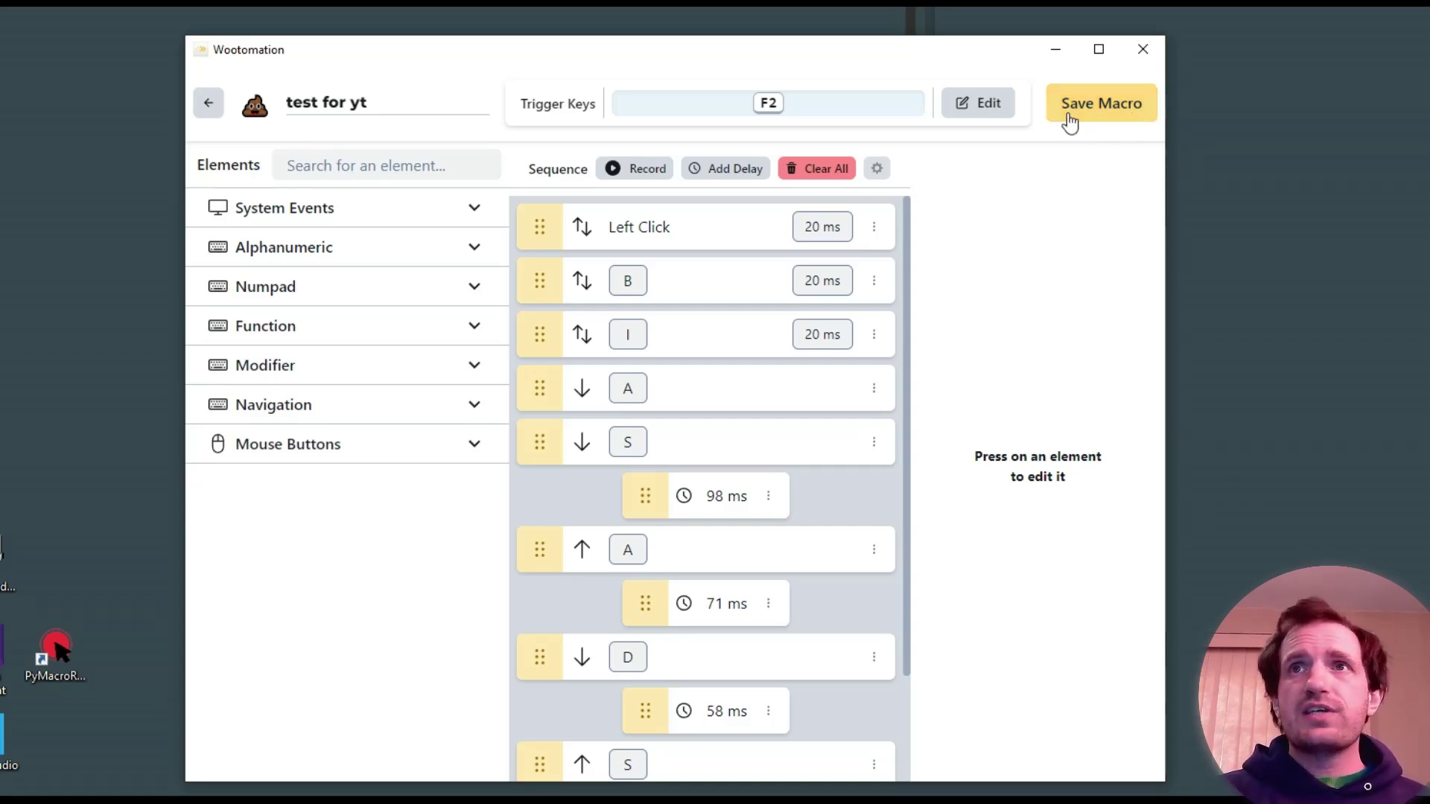
{"action": "left_click", "coordinate": [694, 293]}
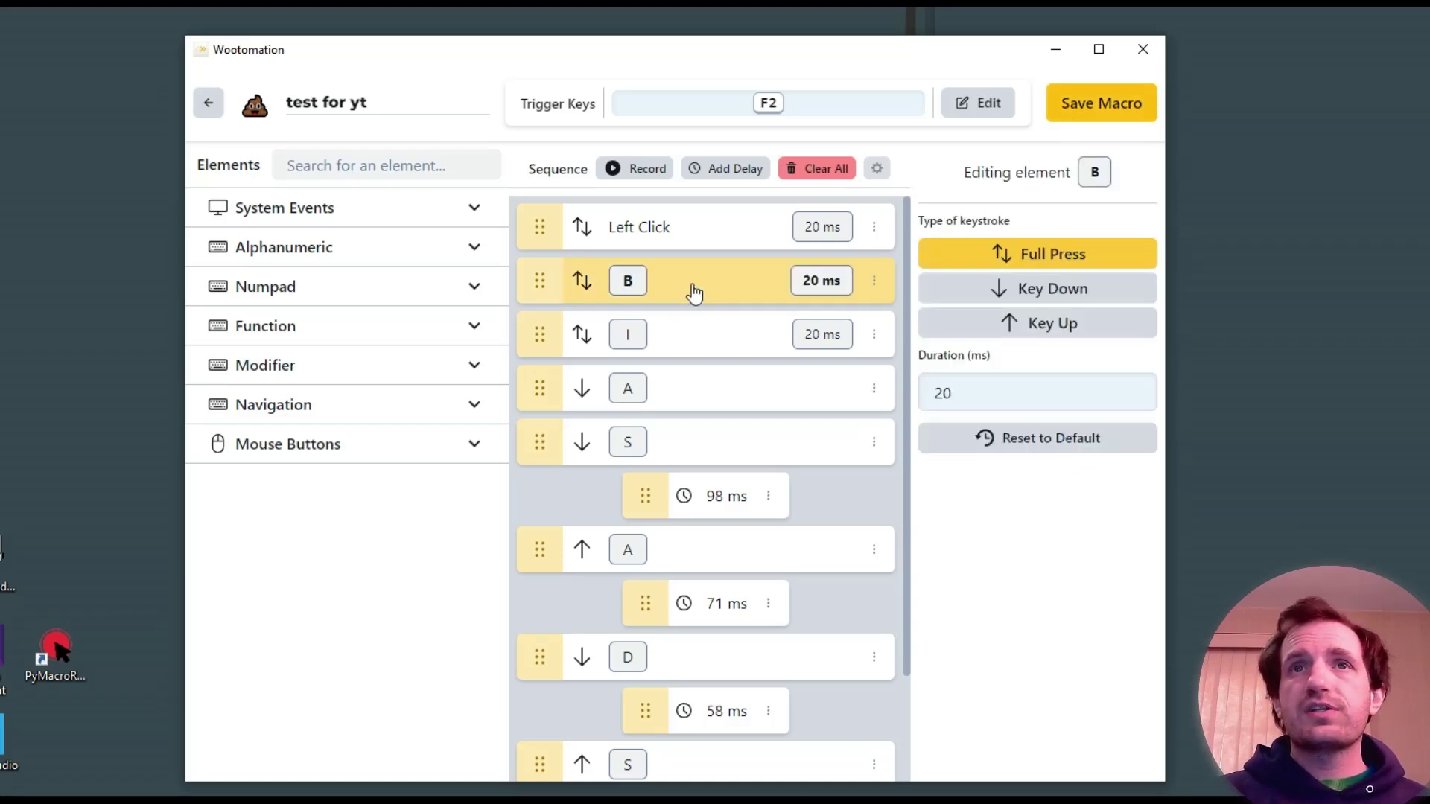
{"action": "left_click", "coordinate": [775, 451]}
{"action": "scroll", "coordinate": [773, 564], "scroll_direction": "down", "scroll_amount": 2}
{"action": "scroll", "coordinate": [907, 408], "scroll_direction": "up", "scroll_amount": 2}
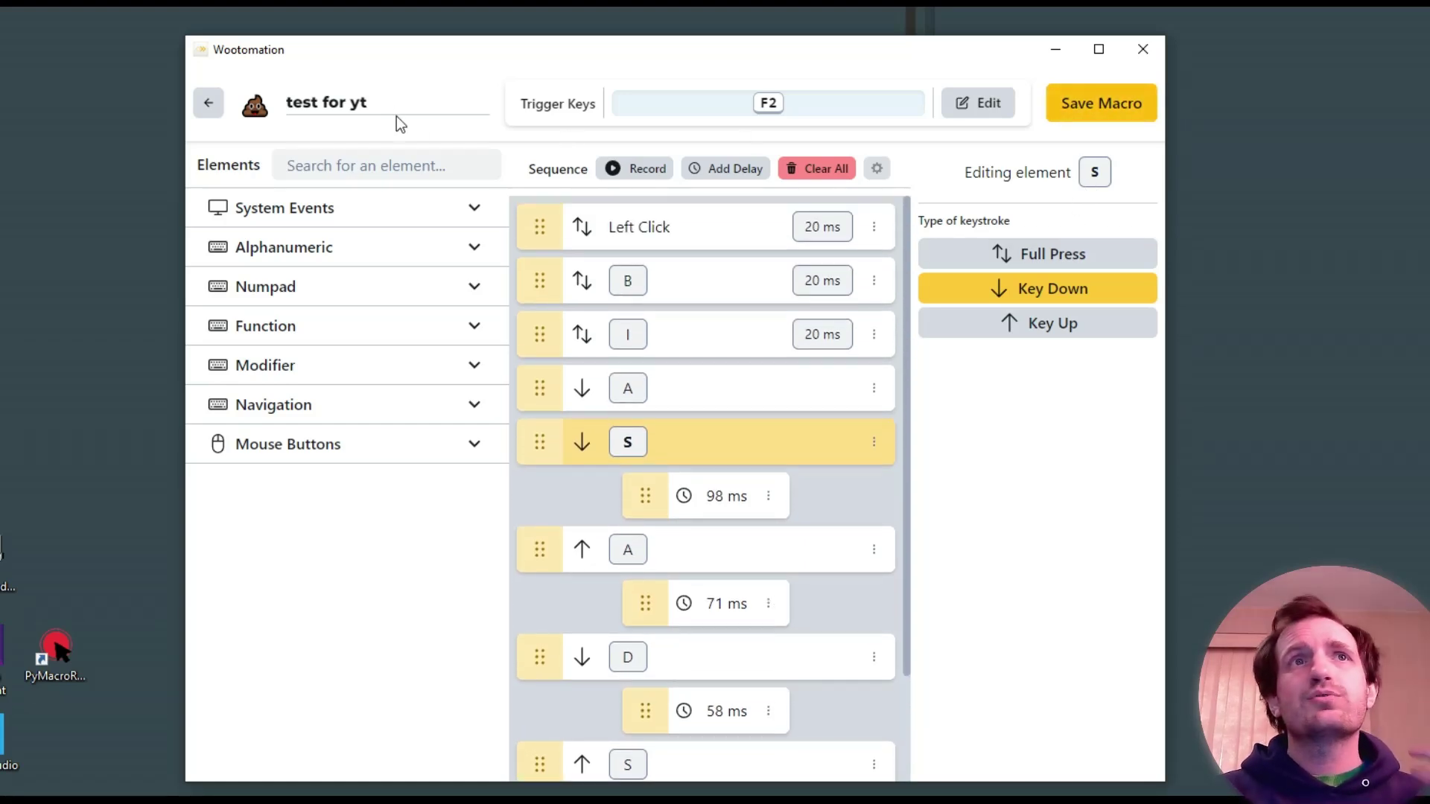
{"action": "left_click", "coordinate": [1114, 115]}
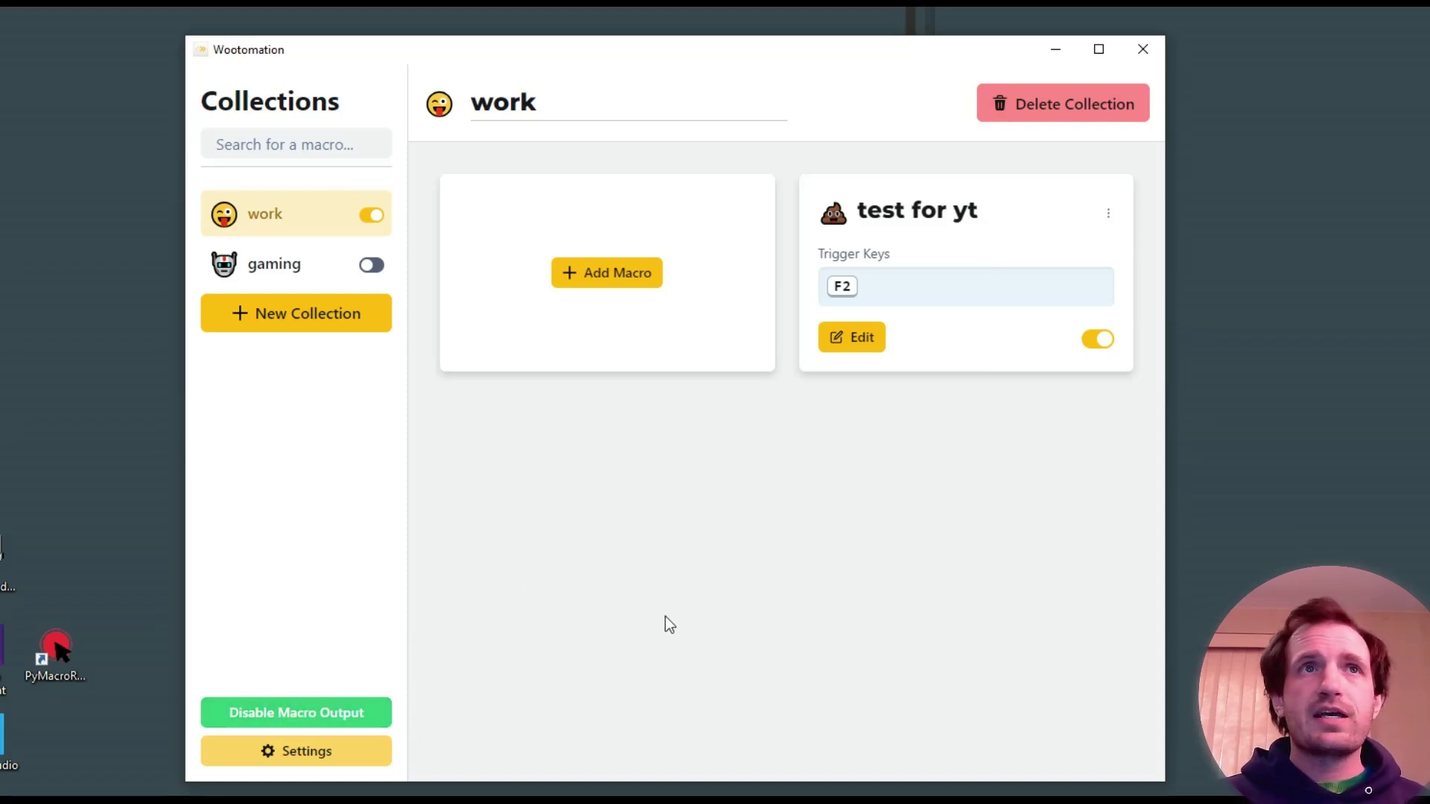
{"action": "left_click", "coordinate": [330, 717]}
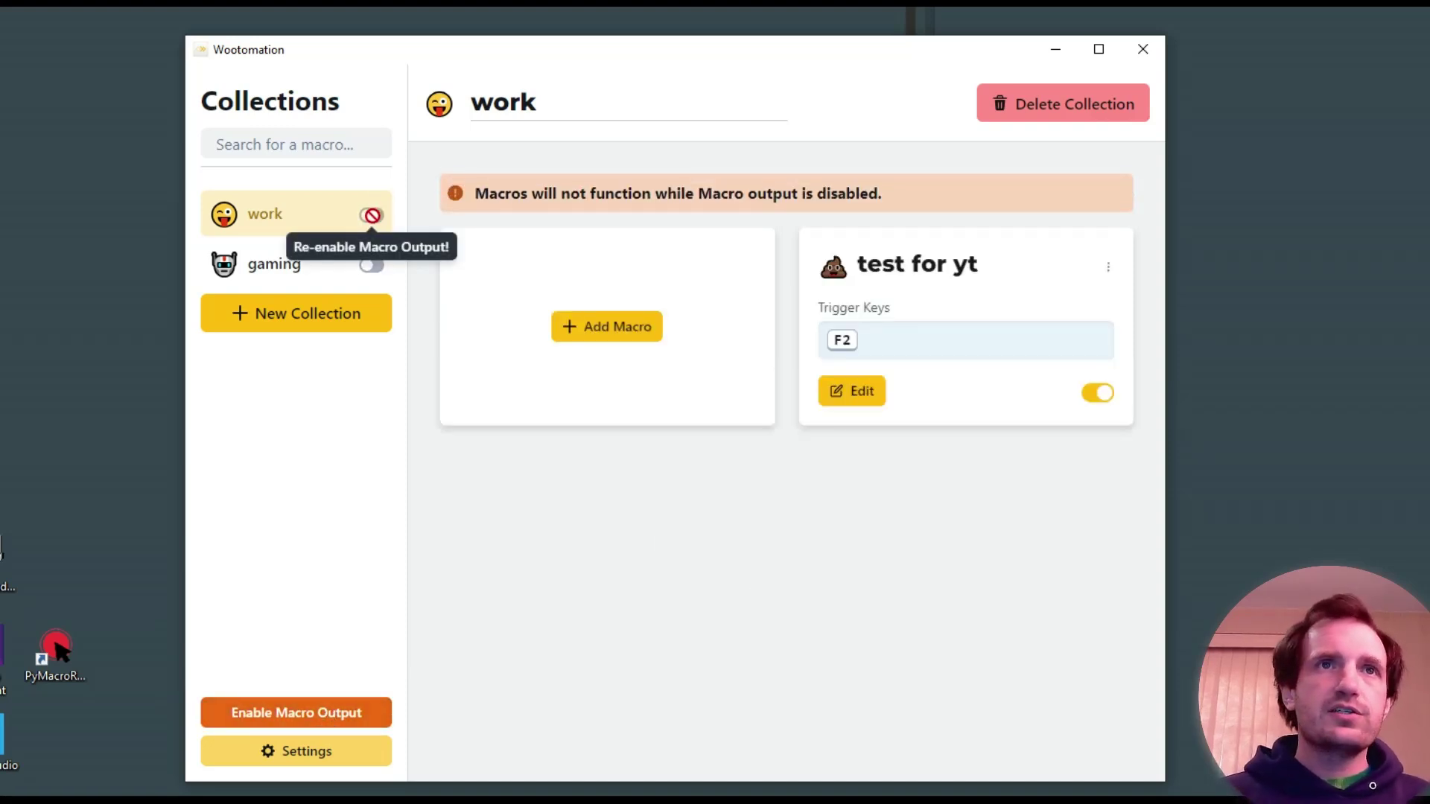
{"action": "left_click", "coordinate": [313, 715]}
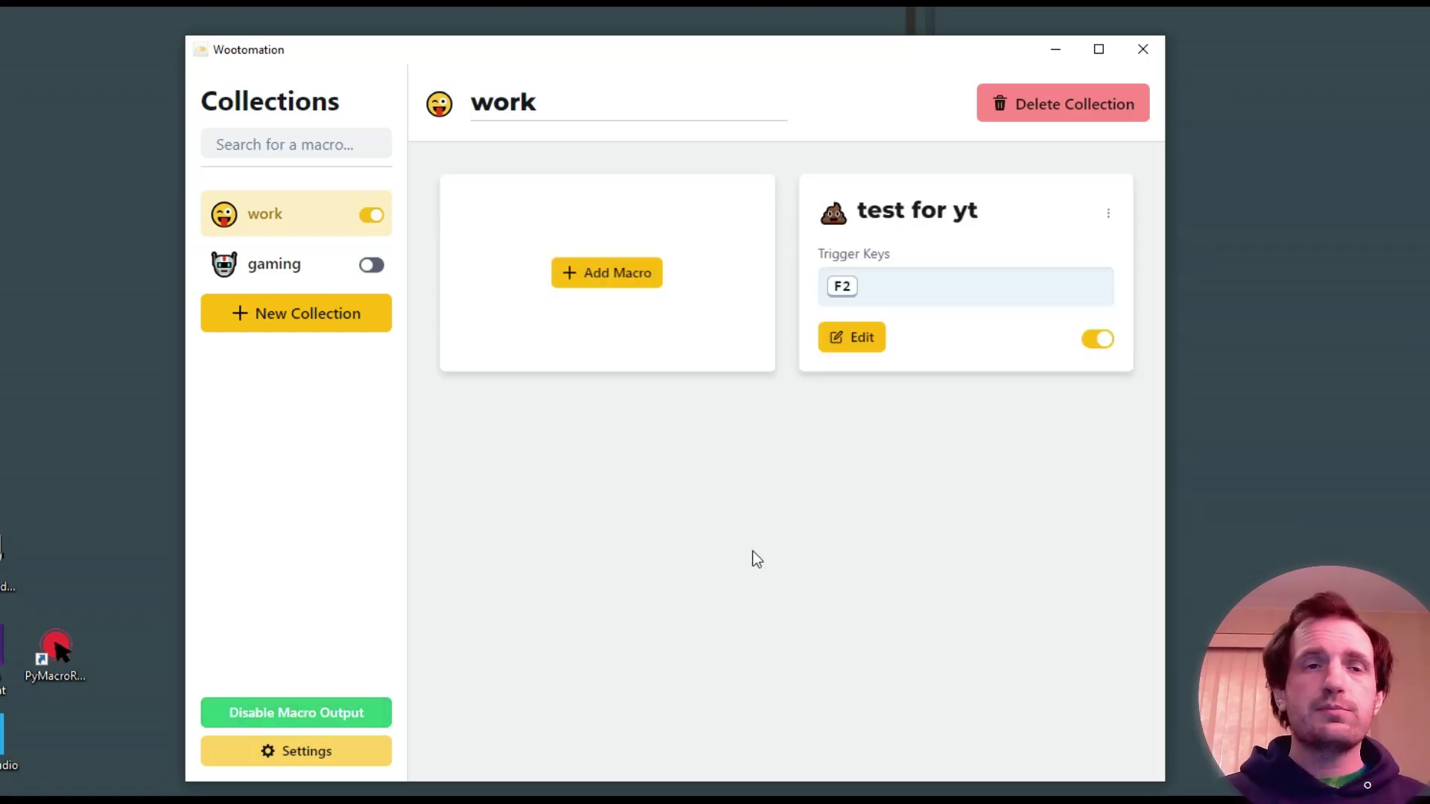
- In Settings, turn Auto-add Delay on and back off
{"action": "left_click", "coordinate": [319, 759]}
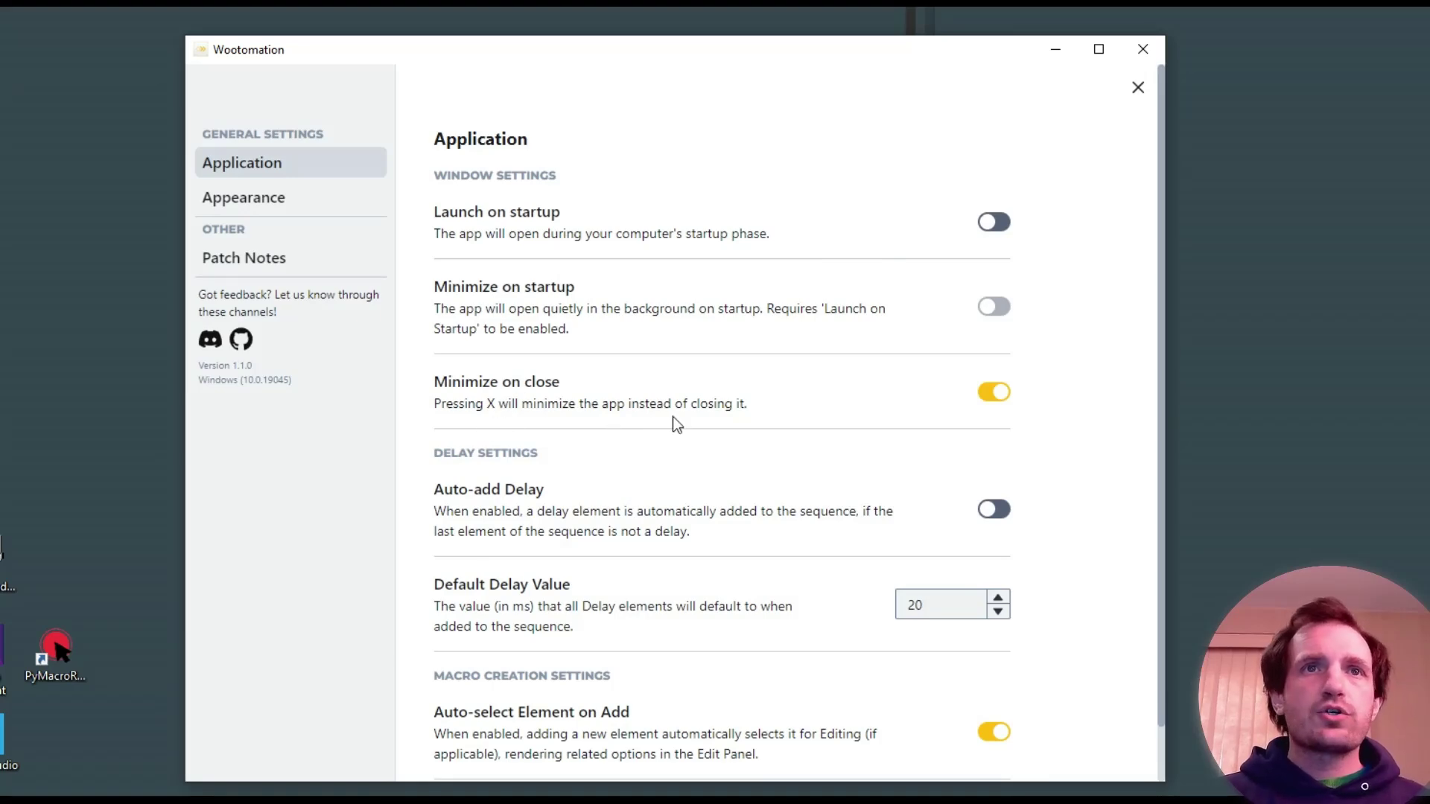
{"action": "scroll", "coordinate": [673, 421], "scroll_direction": "down", "scroll_amount": 2}
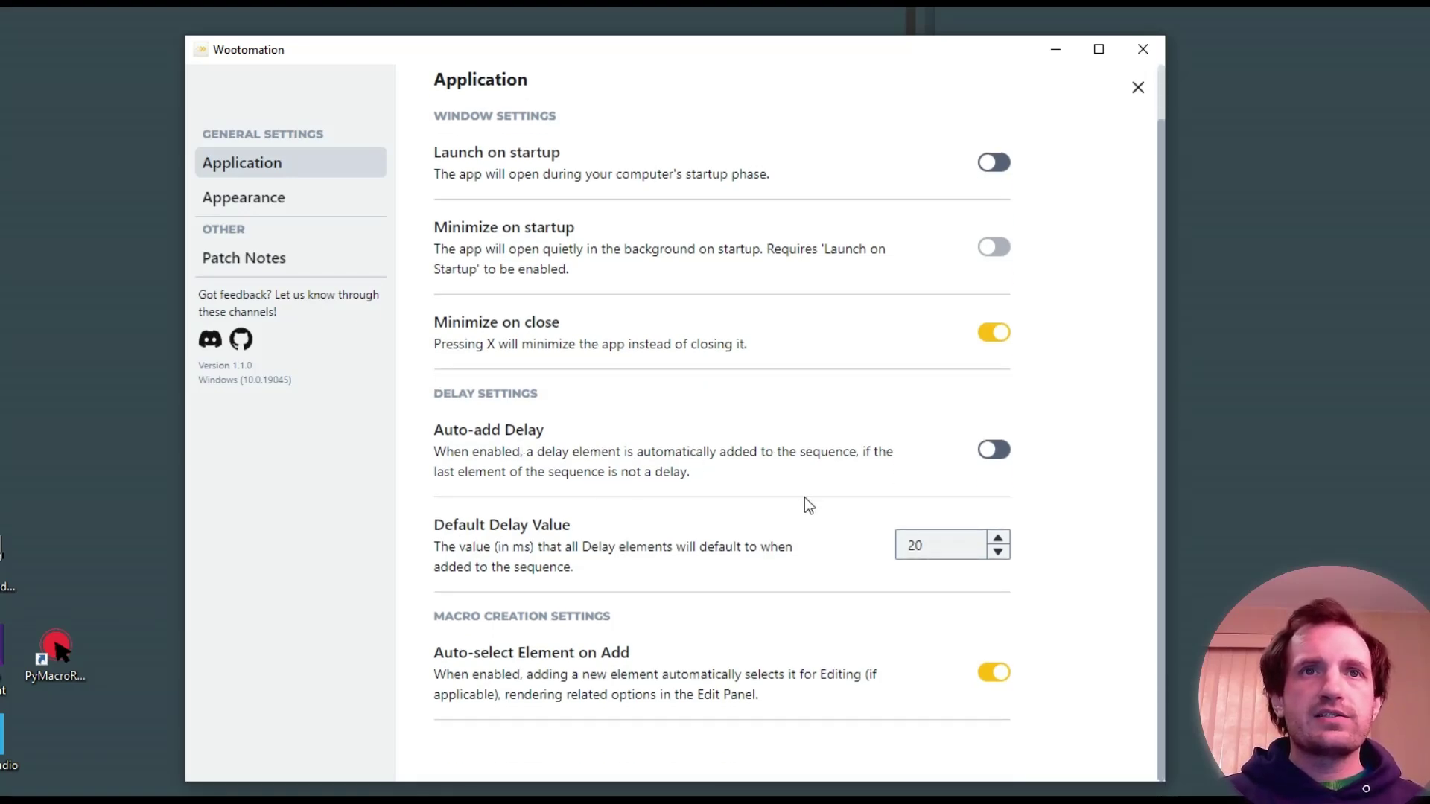
{"action": "left_click", "coordinate": [996, 450]}
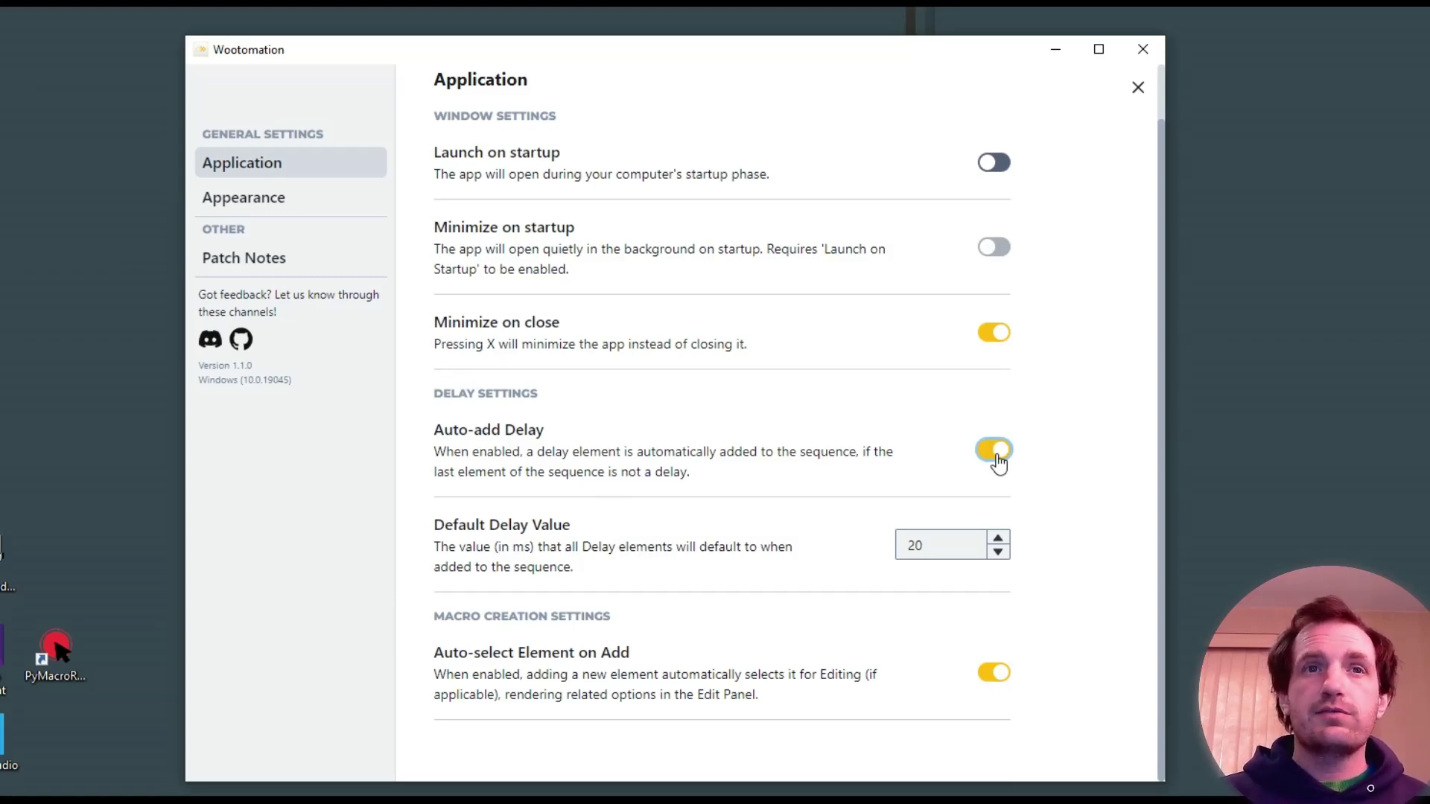
{"action": "left_click", "coordinate": [996, 452]}
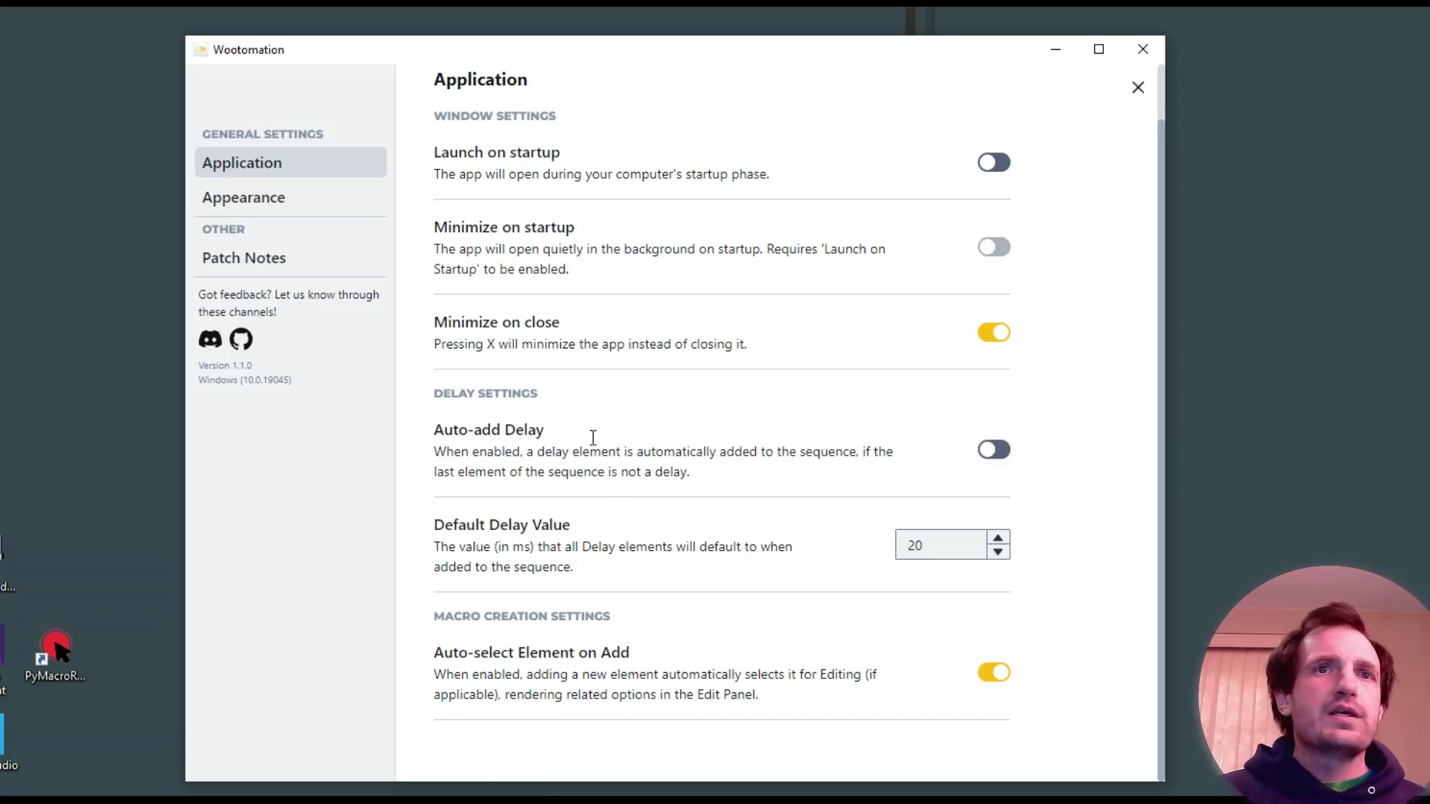
- Set the Appearance theme to Dark and view the version 1.1 Patch Notes
{"action": "left_click", "coordinate": [268, 203]}
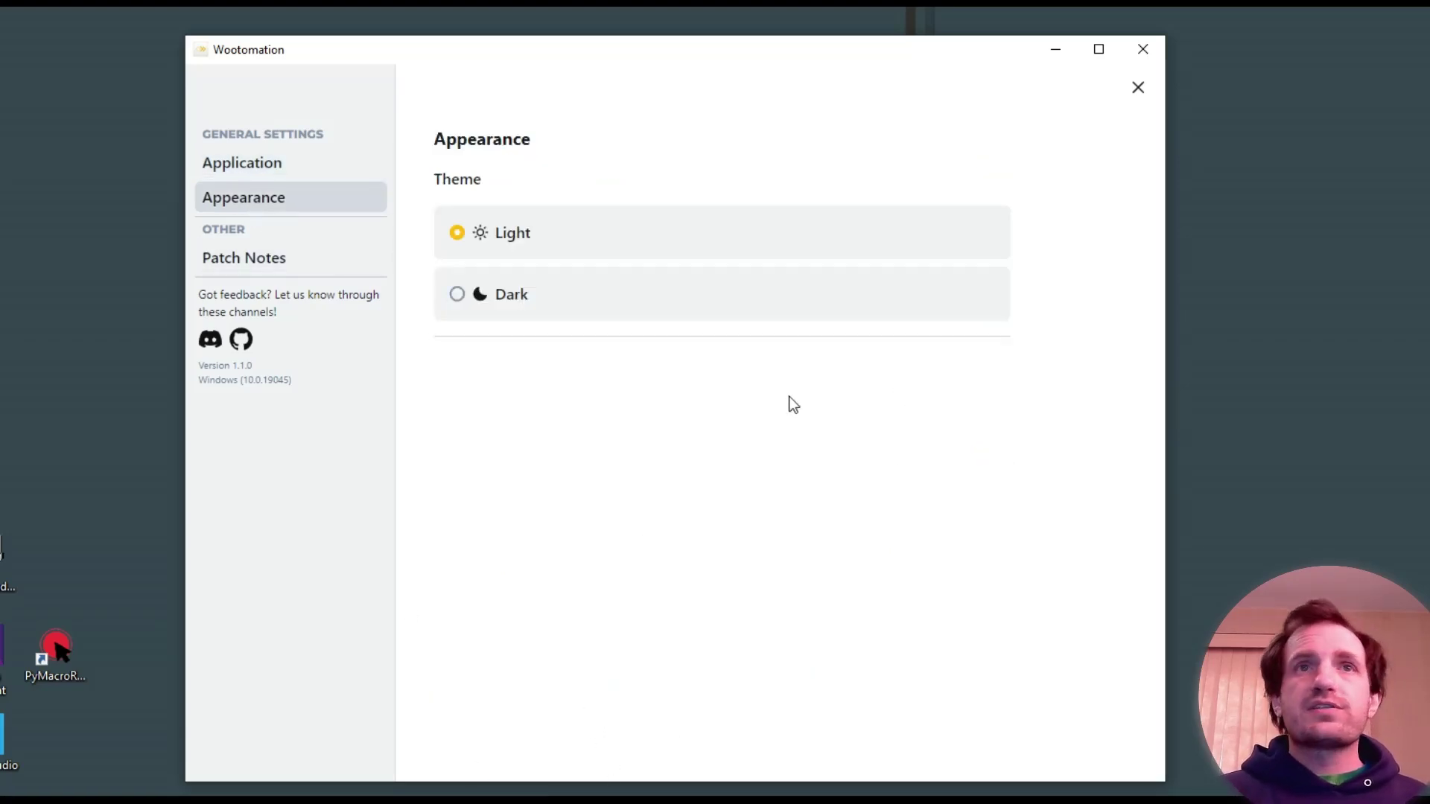
{"action": "left_click", "coordinate": [527, 298]}
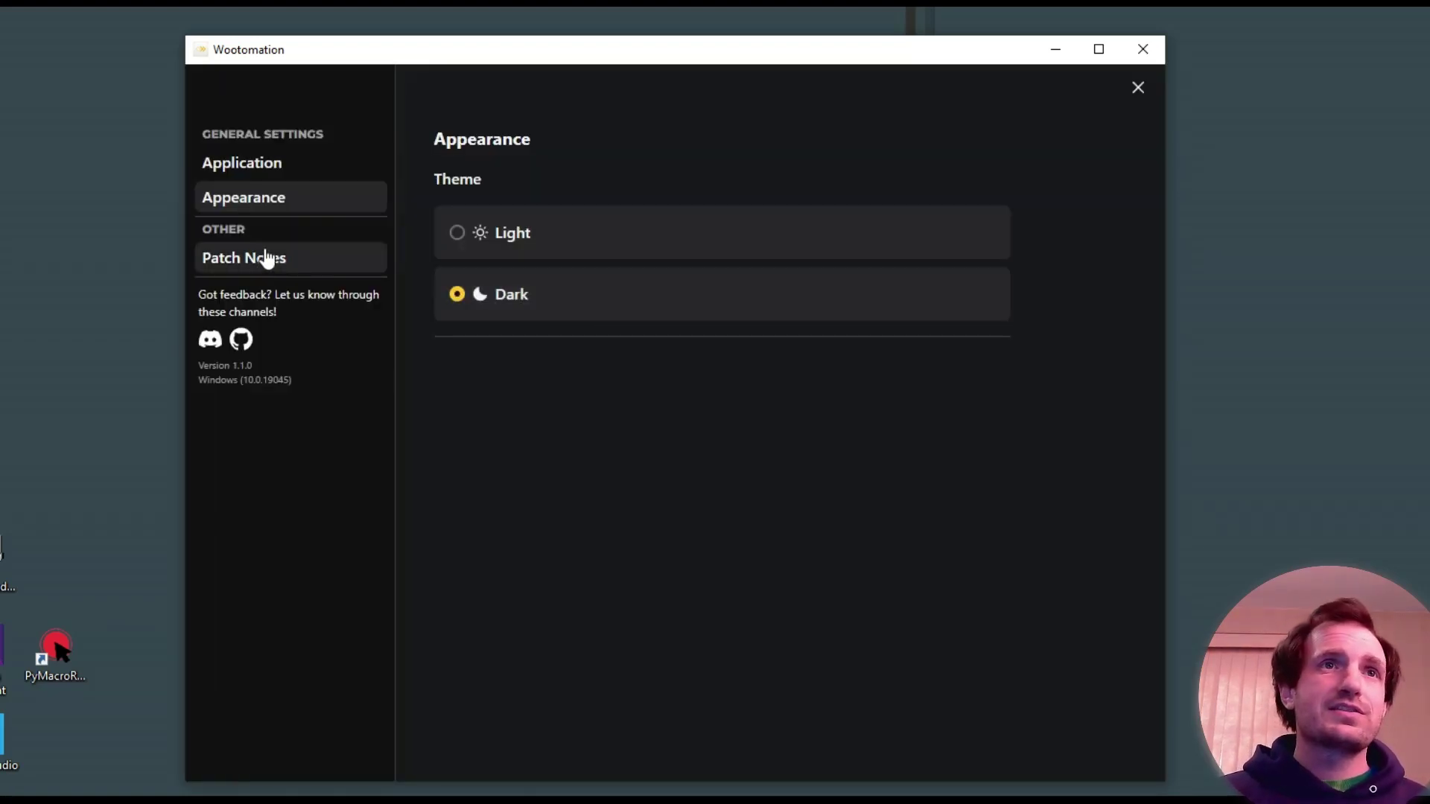
{"action": "left_click", "coordinate": [301, 260]}
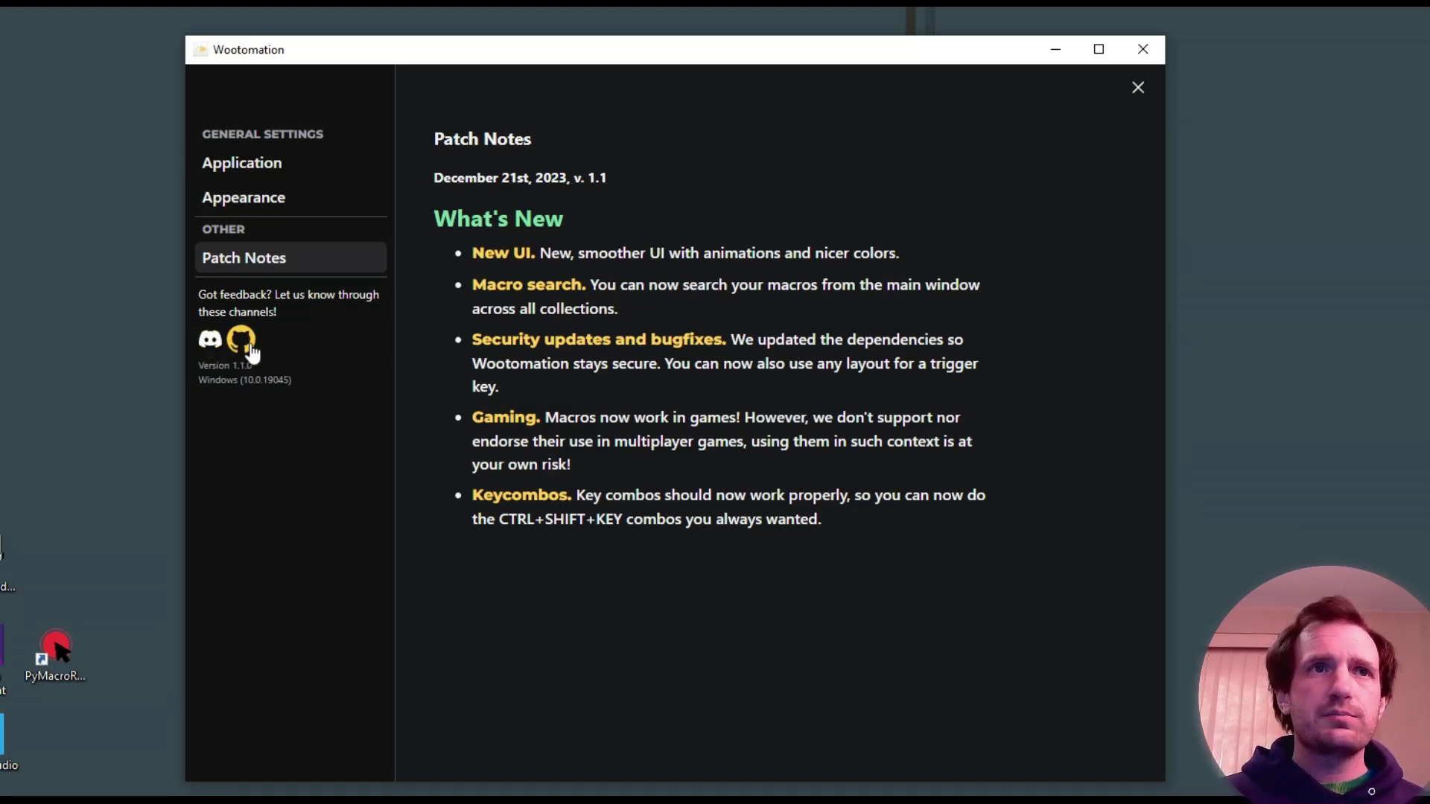
- Open the WootingKb/wooting-macros GitHub repository and scroll through its README and back
{"action": "left_click", "coordinate": [242, 343]}
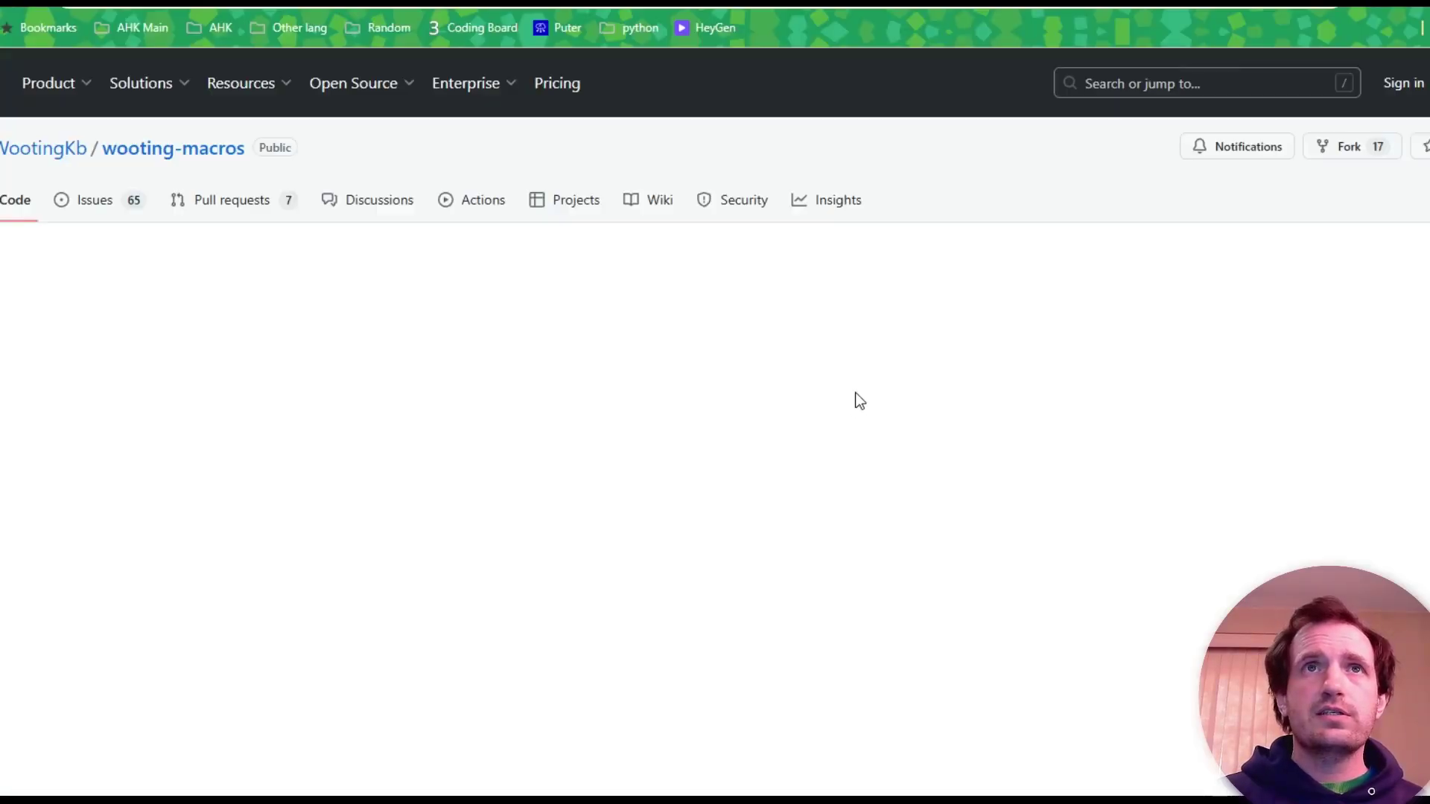
{"action": "scroll", "coordinate": [101, 356], "scroll_direction": "down", "scroll_amount": 10}
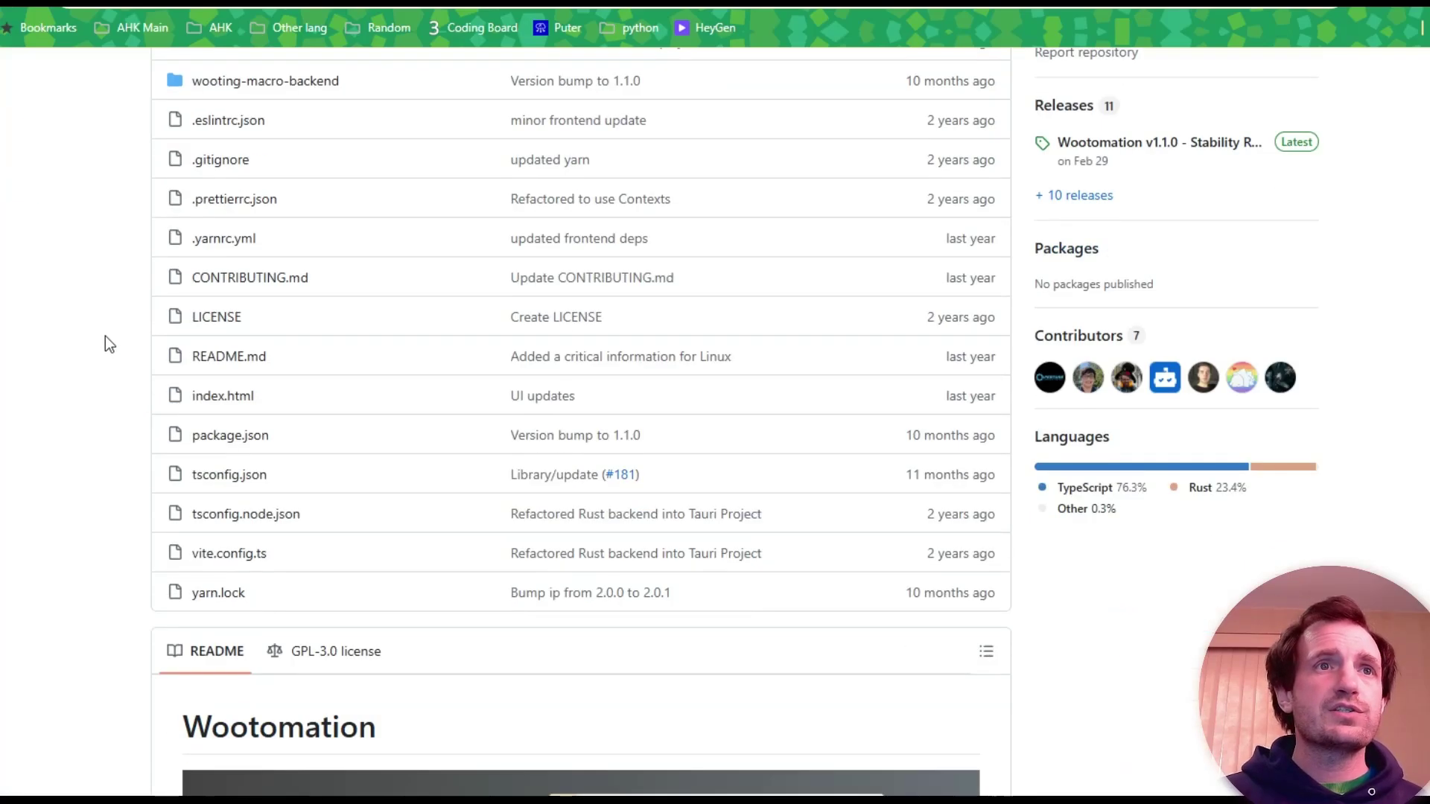
{"action": "scroll", "coordinate": [112, 357], "scroll_direction": "down", "scroll_amount": 9}
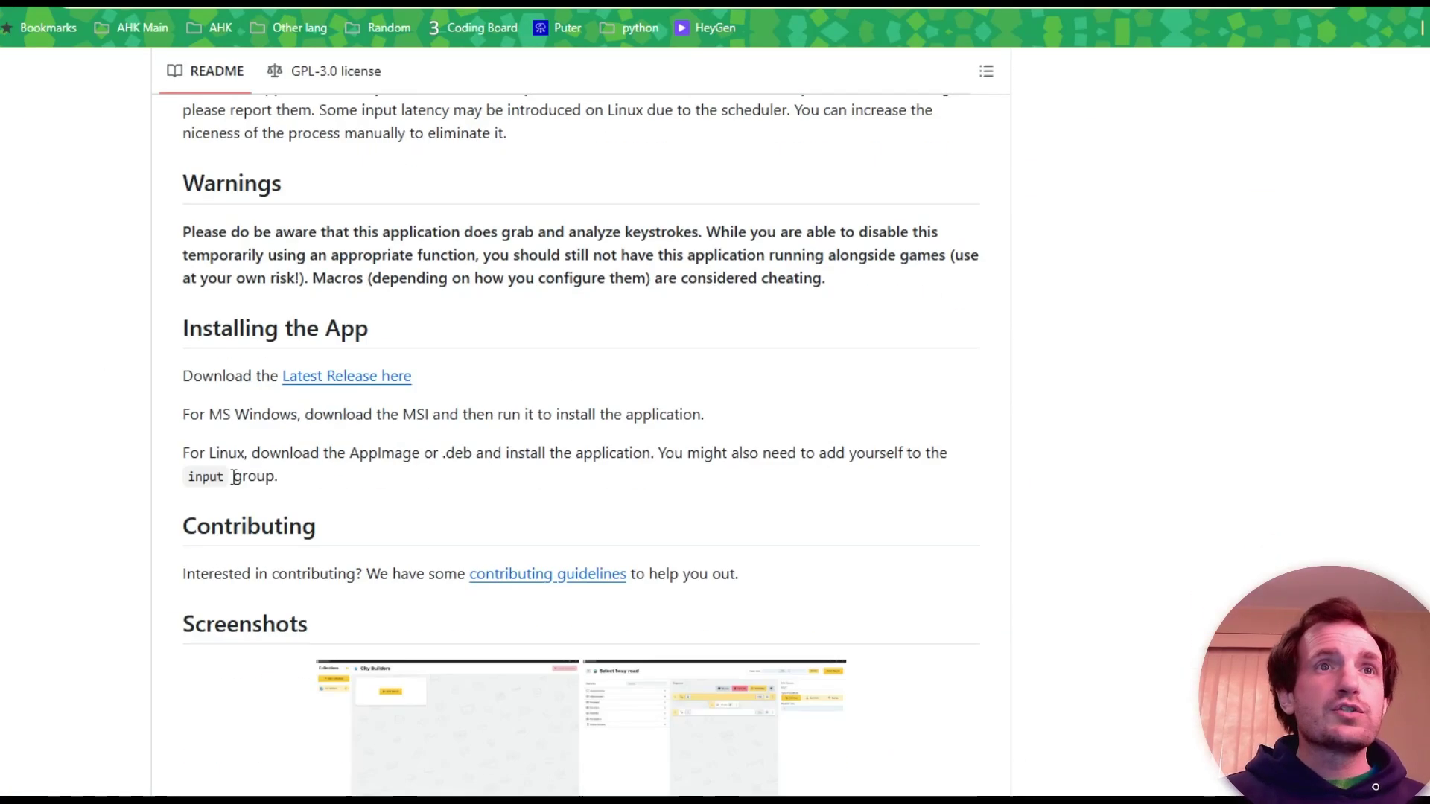
{"action": "scroll", "coordinate": [981, 477], "scroll_direction": "down", "scroll_amount": 5}
{"action": "scroll", "coordinate": [984, 530], "scroll_direction": "up", "scroll_amount": 15}
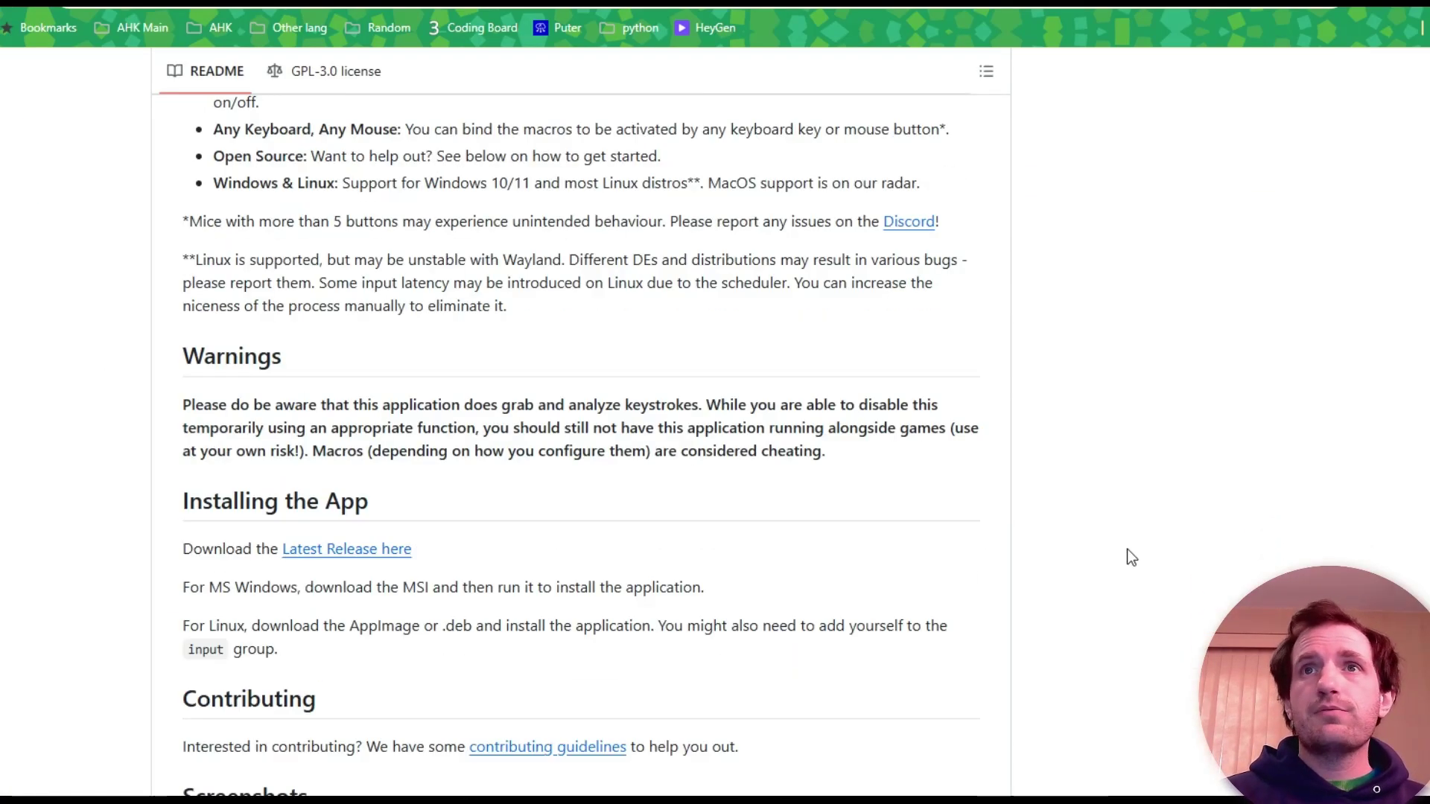
{"action": "scroll", "coordinate": [1124, 552], "scroll_direction": "up", "scroll_amount": 9}
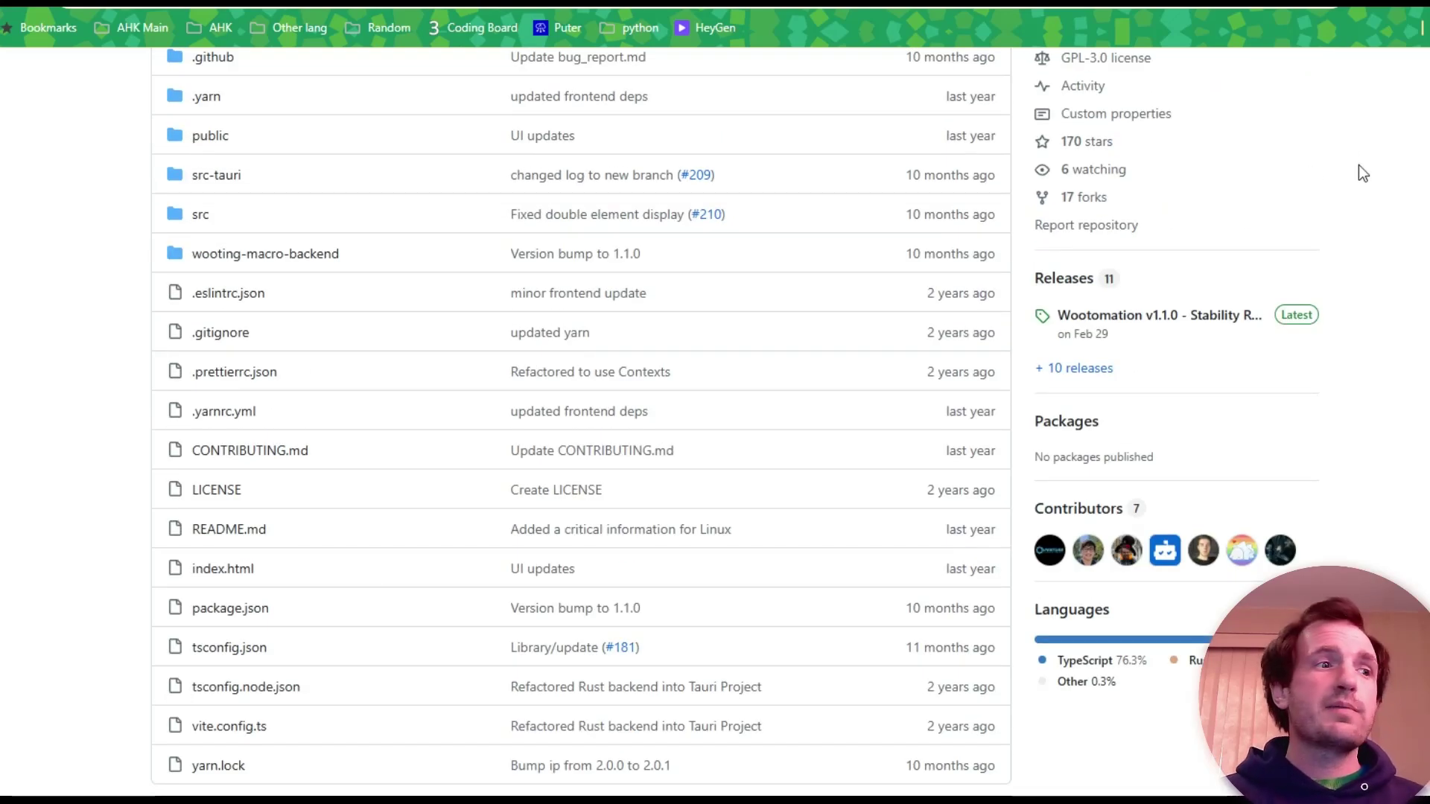
{"action": "scroll", "coordinate": [1326, 186], "scroll_direction": "up", "scroll_amount": 3}
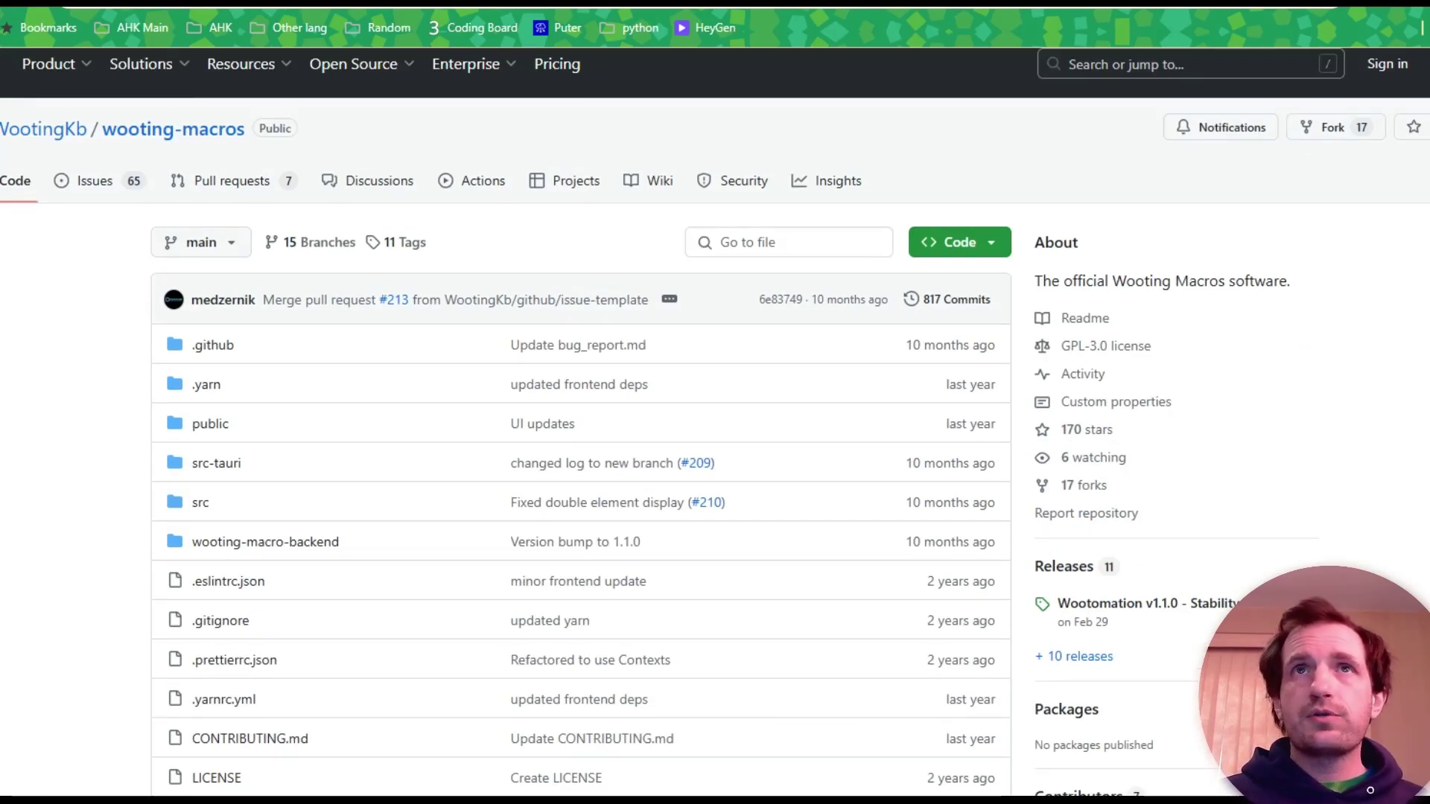
- Switch back to Wootomation and close its window
{"action": "key", "text": "ctrl+Tab"}
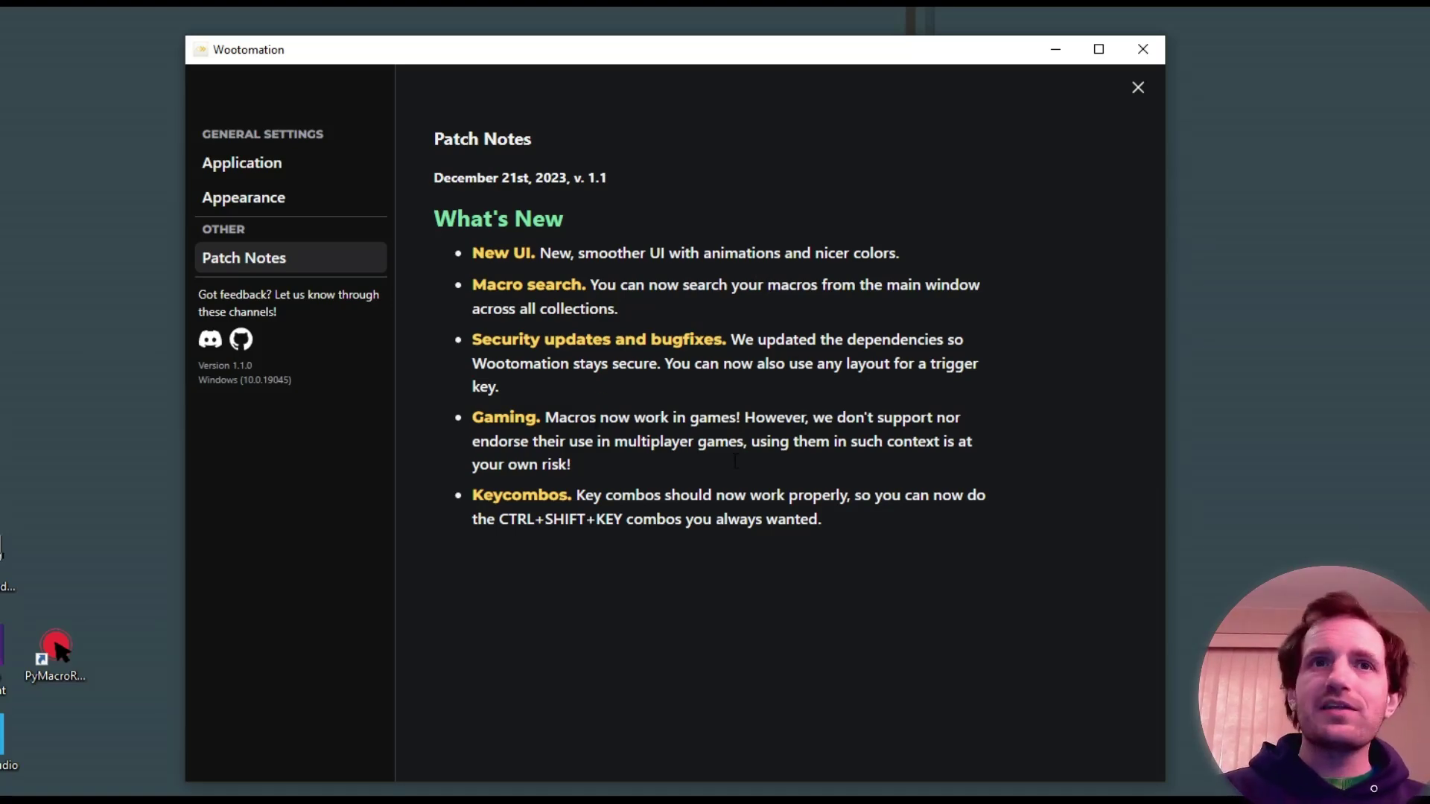
{"action": "left_click", "coordinate": [1144, 59]}
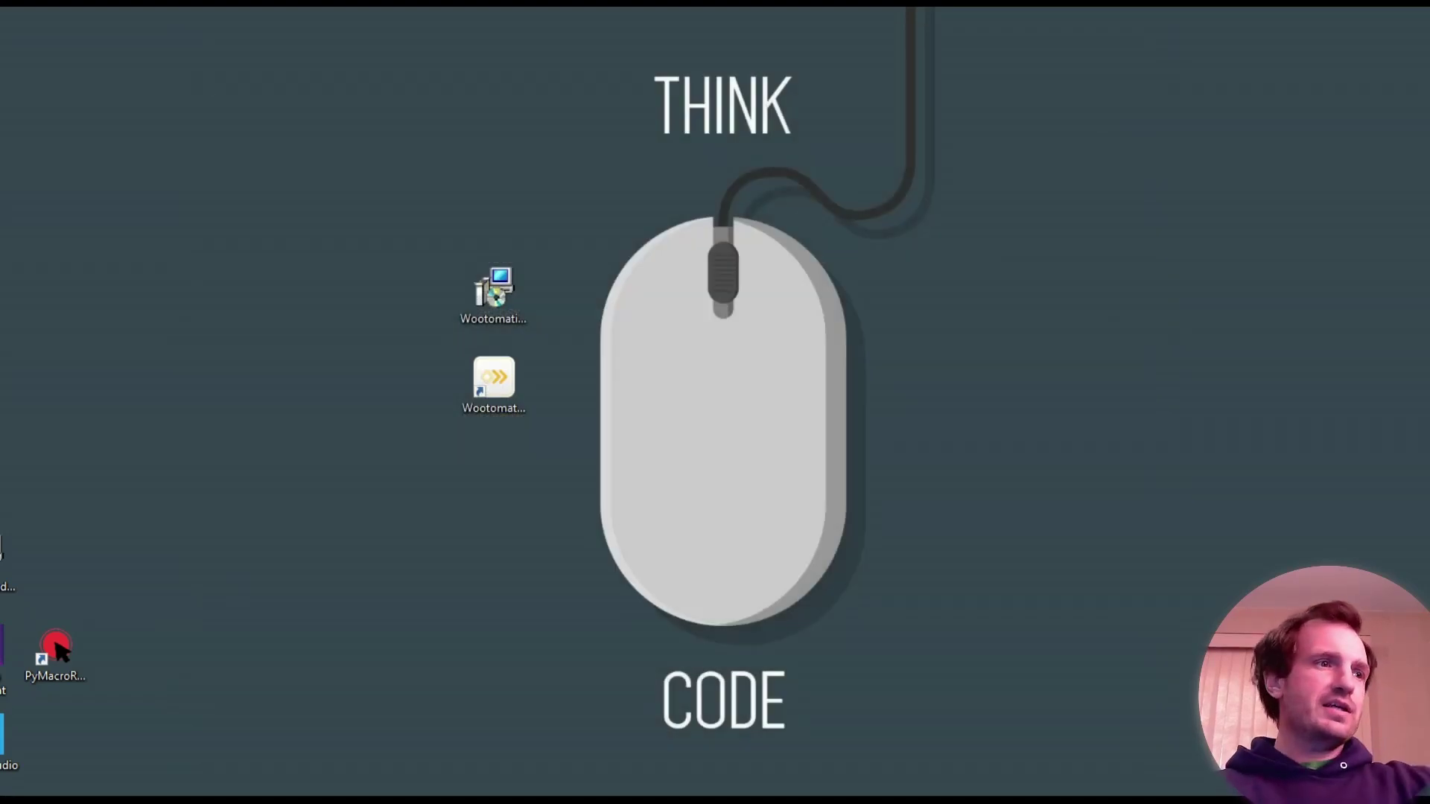